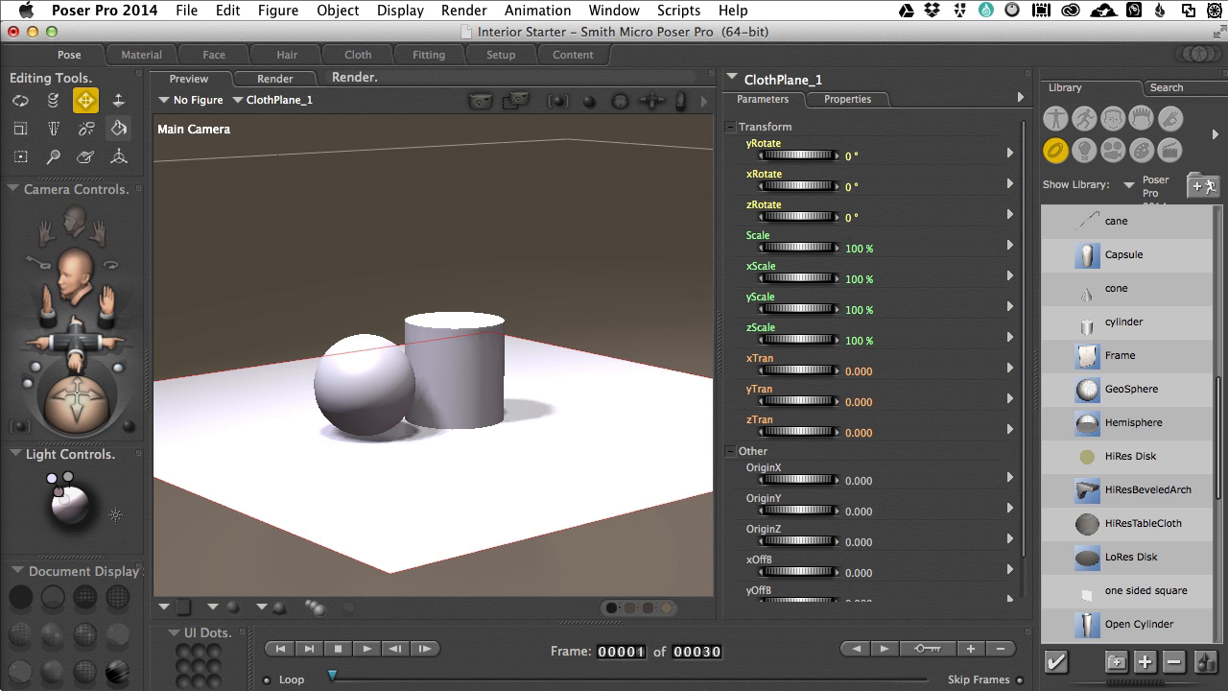
Step: Switch to Photoshop, try the 3D Generate Normal Map filter on Stone3tx_COLOR.png, and undo it
key("super+Tab")
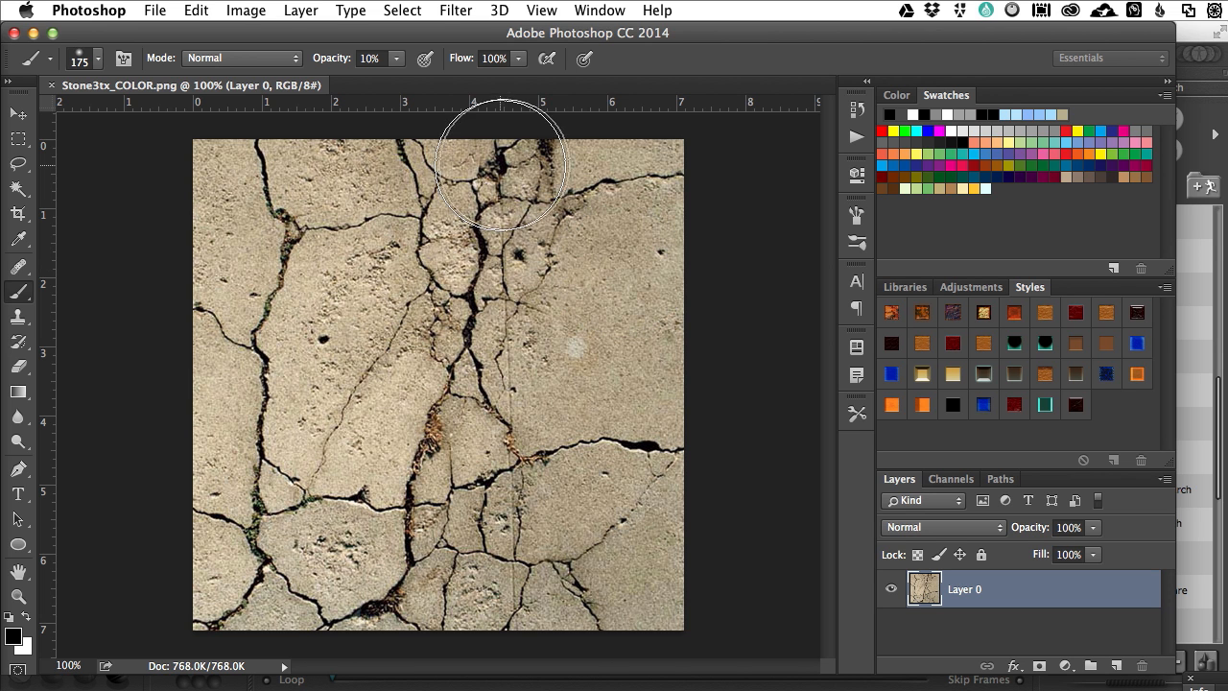
left_click(453, 12)
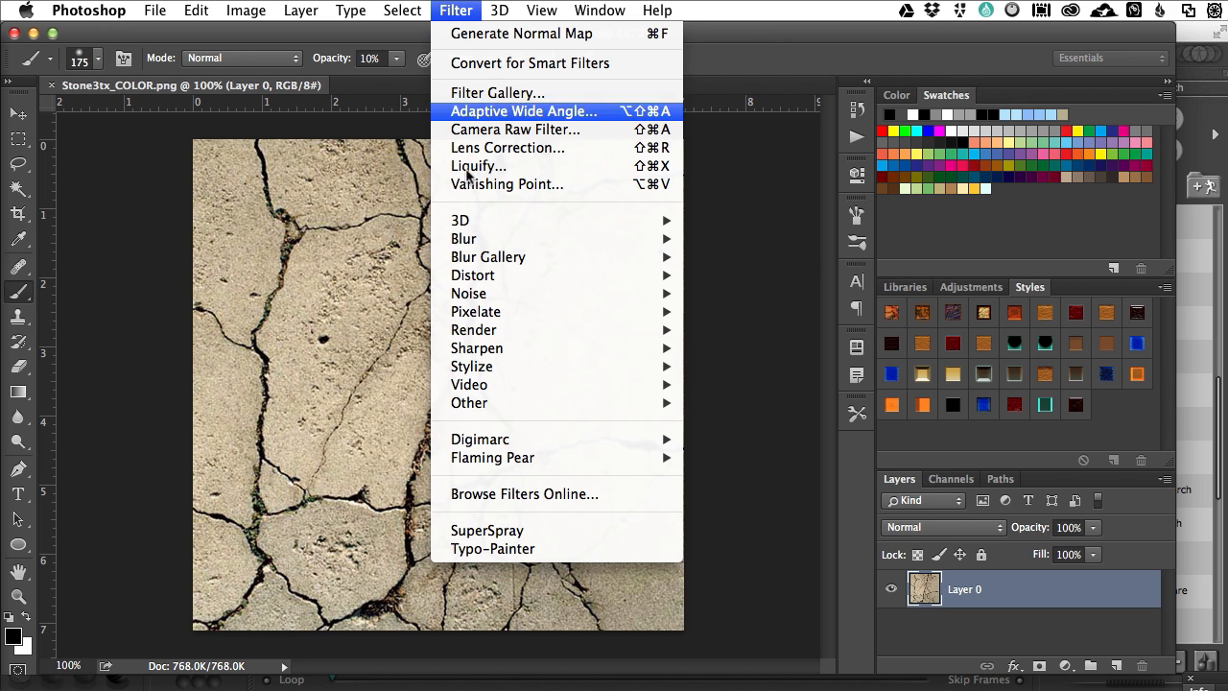
mouse_move(470, 221)
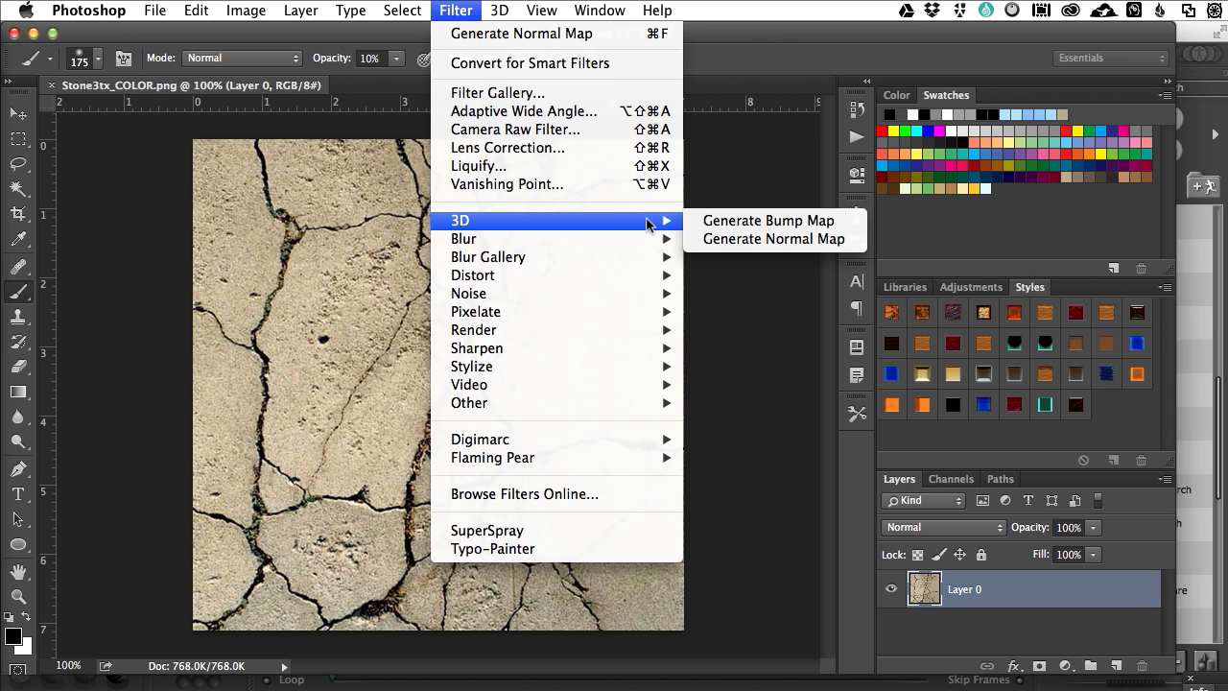
left_click(736, 242)
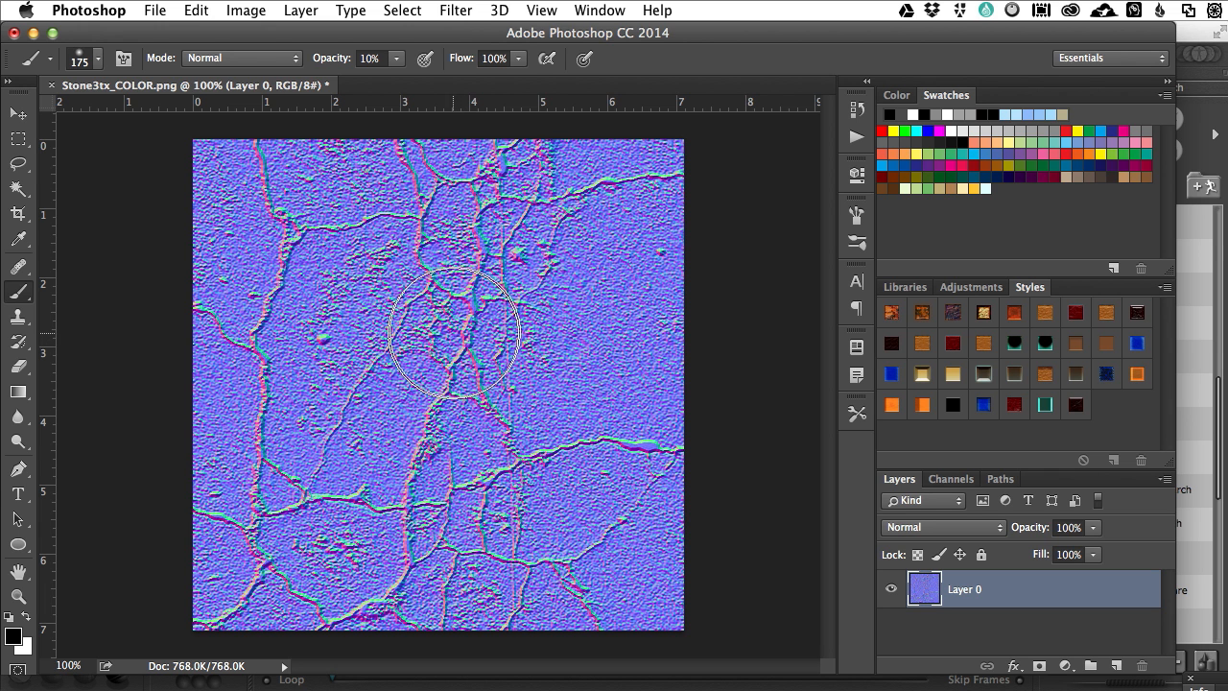
left_click(455, 9)
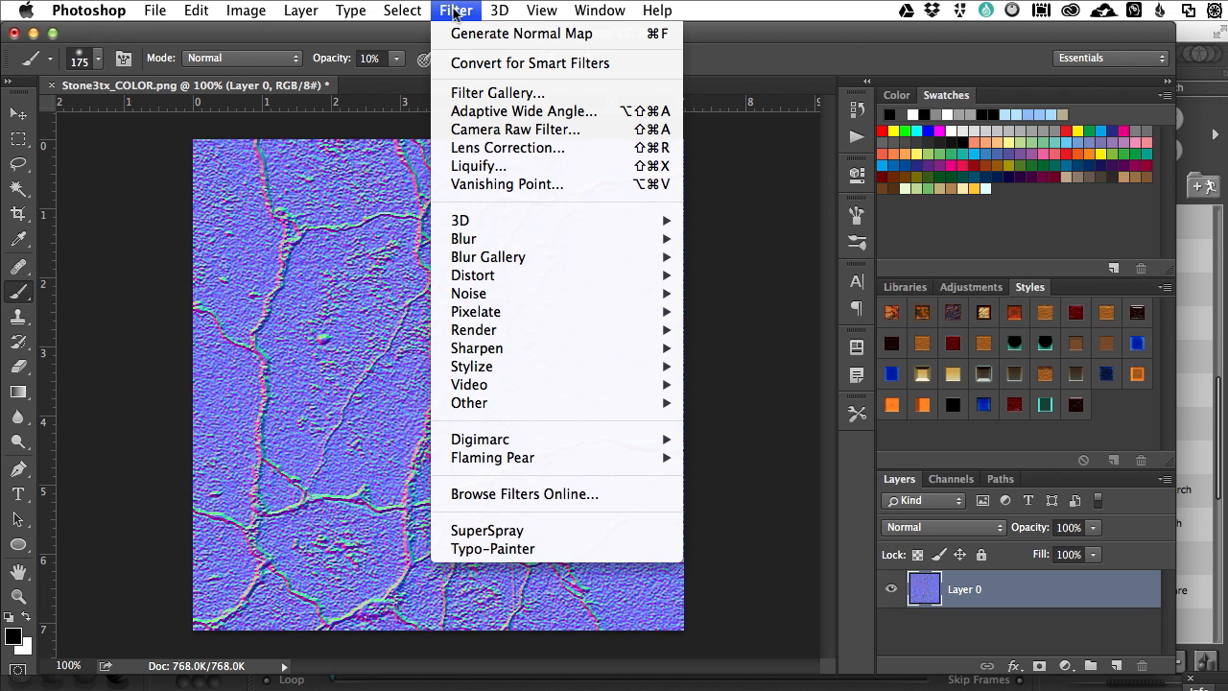
left_click(455, 9)
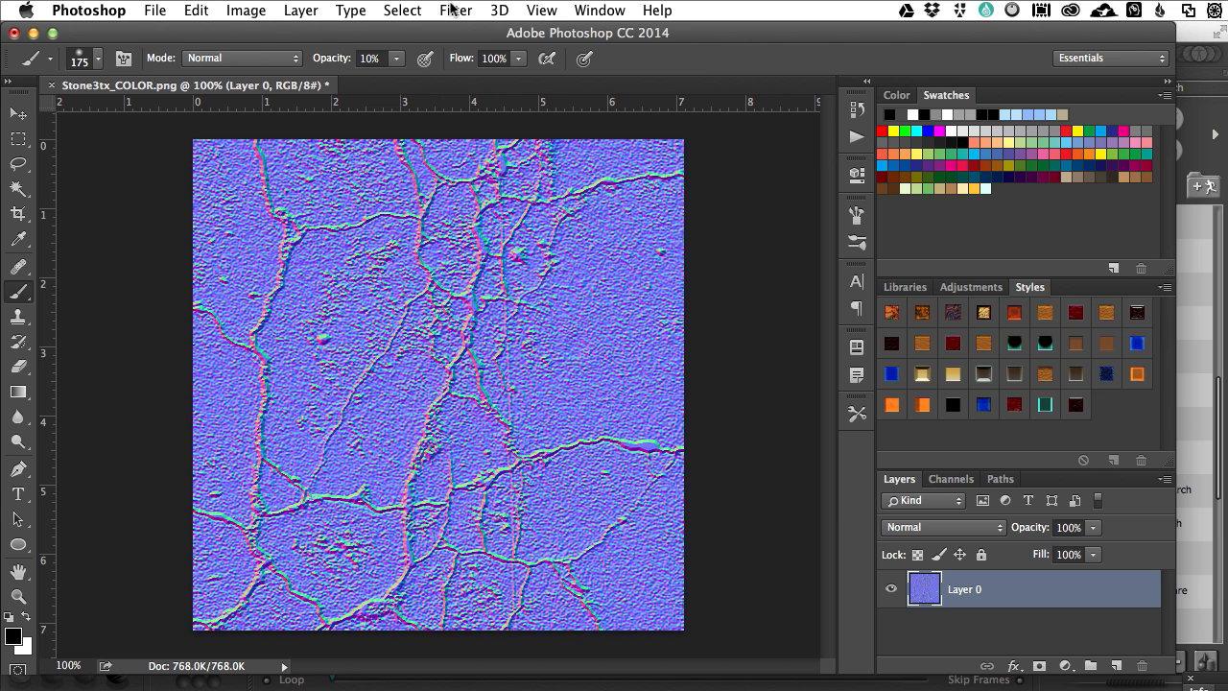
key("super+z")
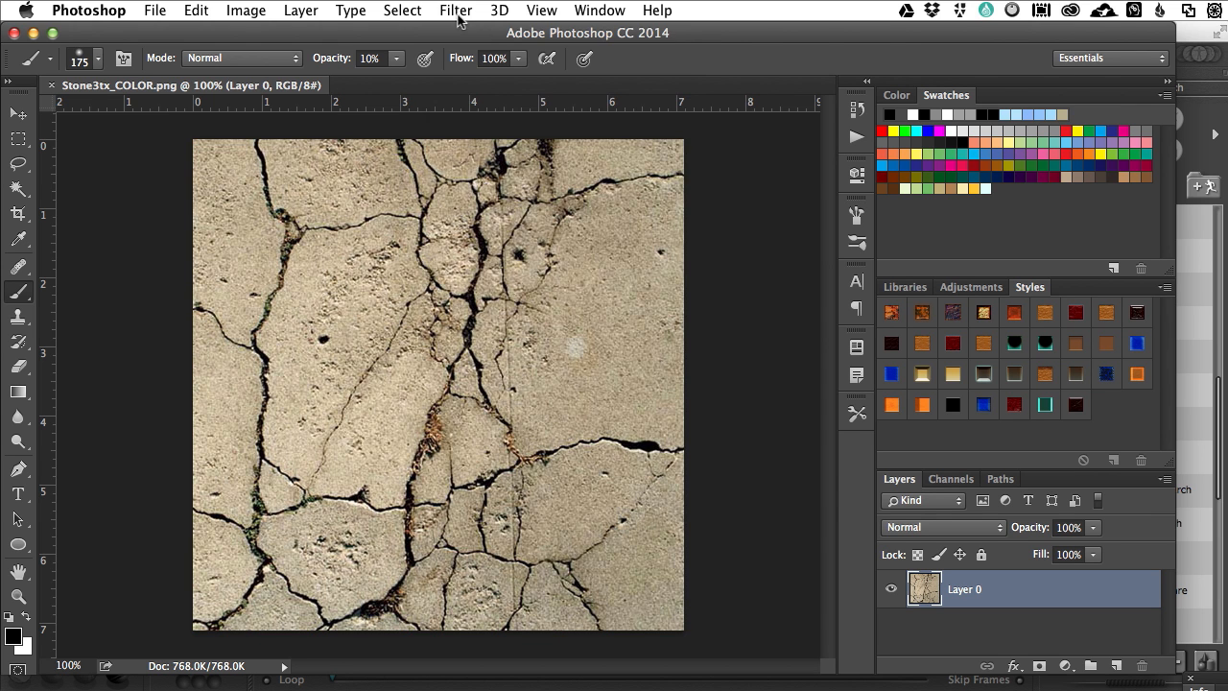
Step: Try the 3D Generate Bump Map filter on the cracked stone texture and undo it
left_click(458, 11)
mouse_move(484, 222)
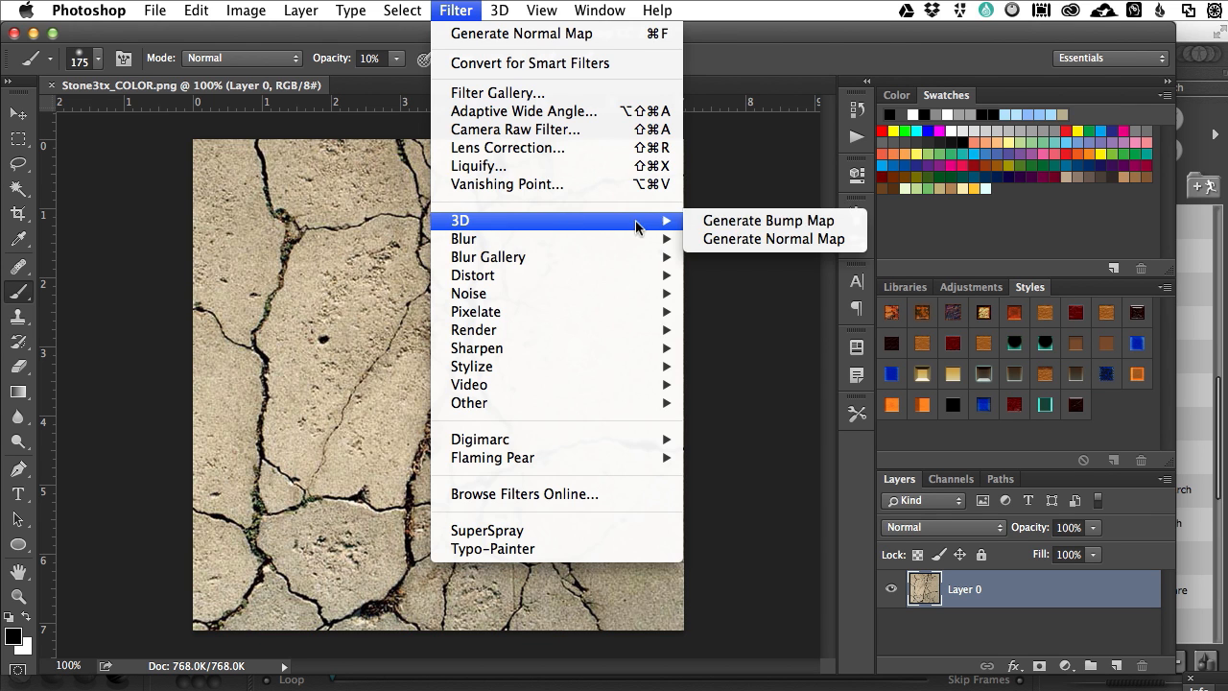
left_click(741, 224)
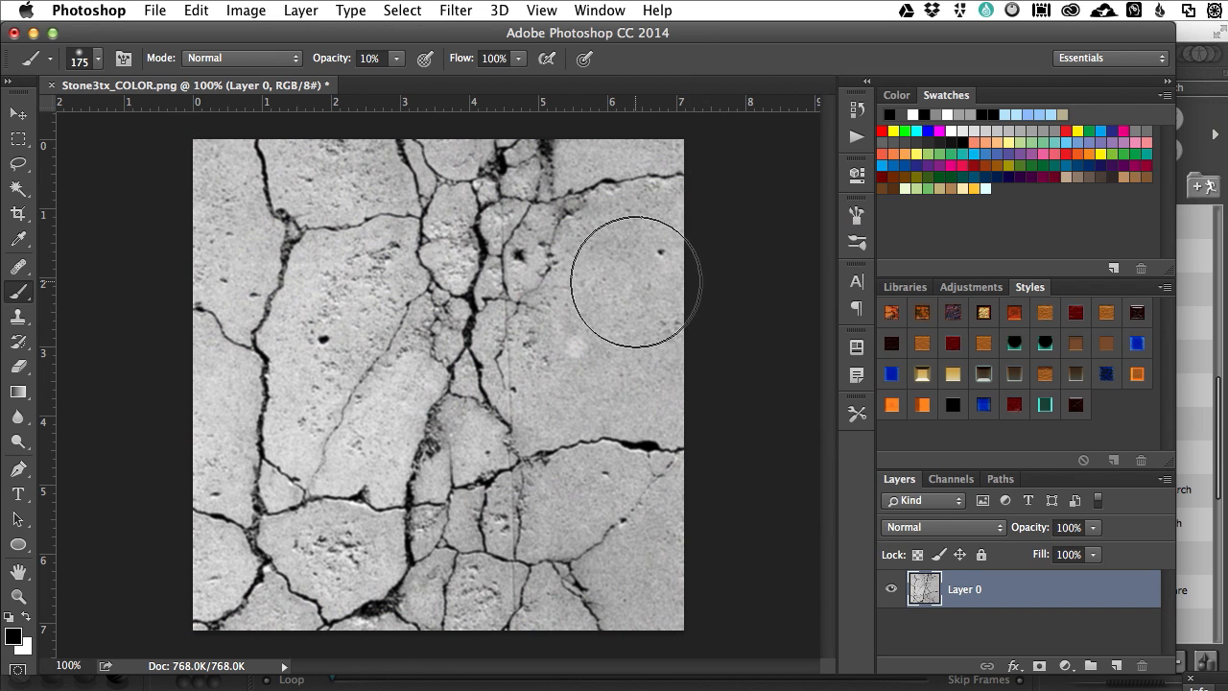
key("ctrl+z")
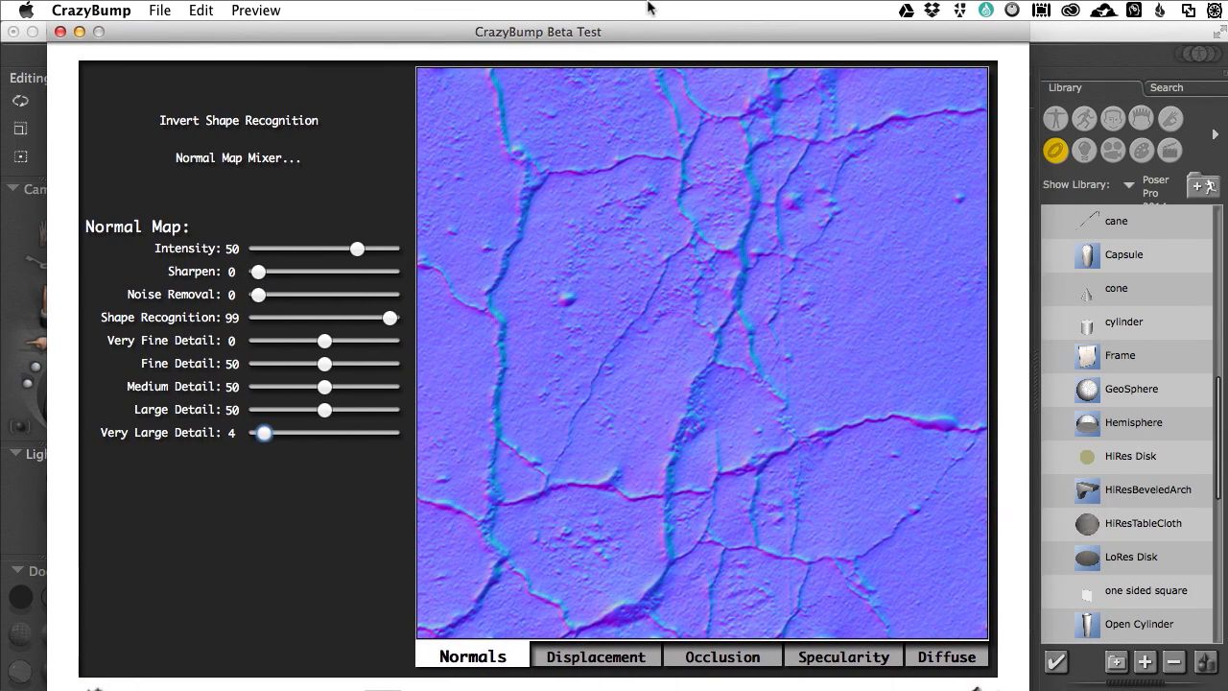
Step: In CrazyBump, arrange the main and 3D Preview windows side by side and compare the stone's diffuse and normal maps
left_click_drag(715, 31, 670, 32)
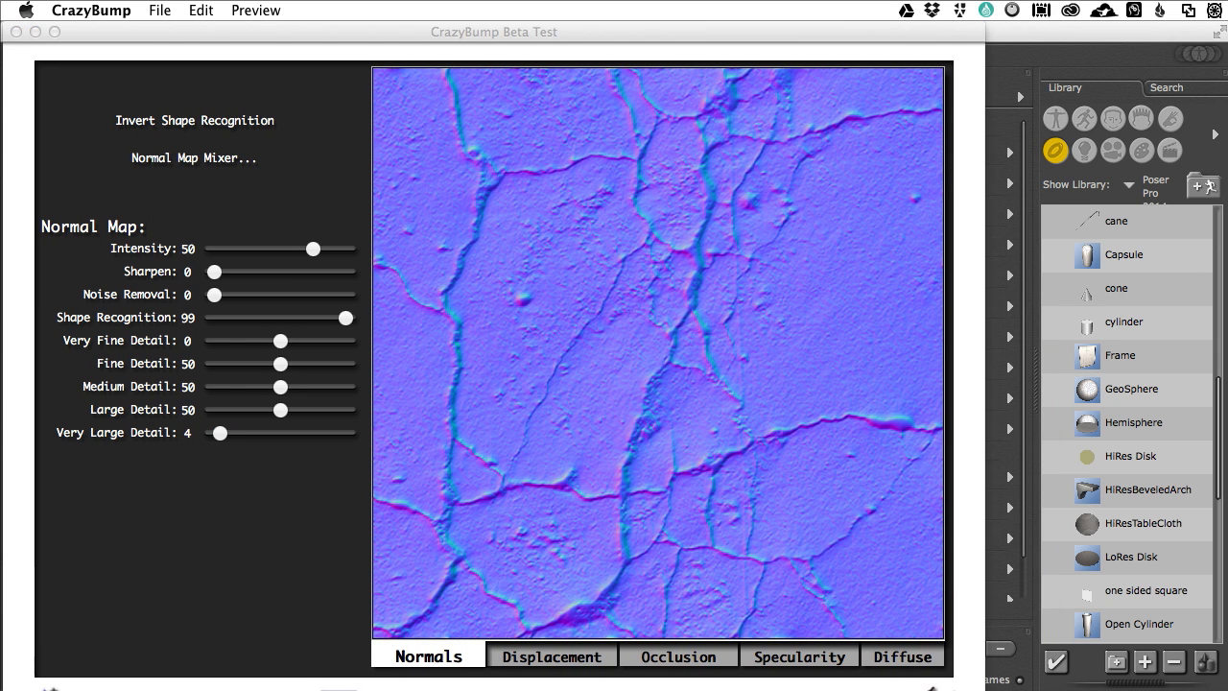
left_click_drag(1227, 90, 1073, 61)
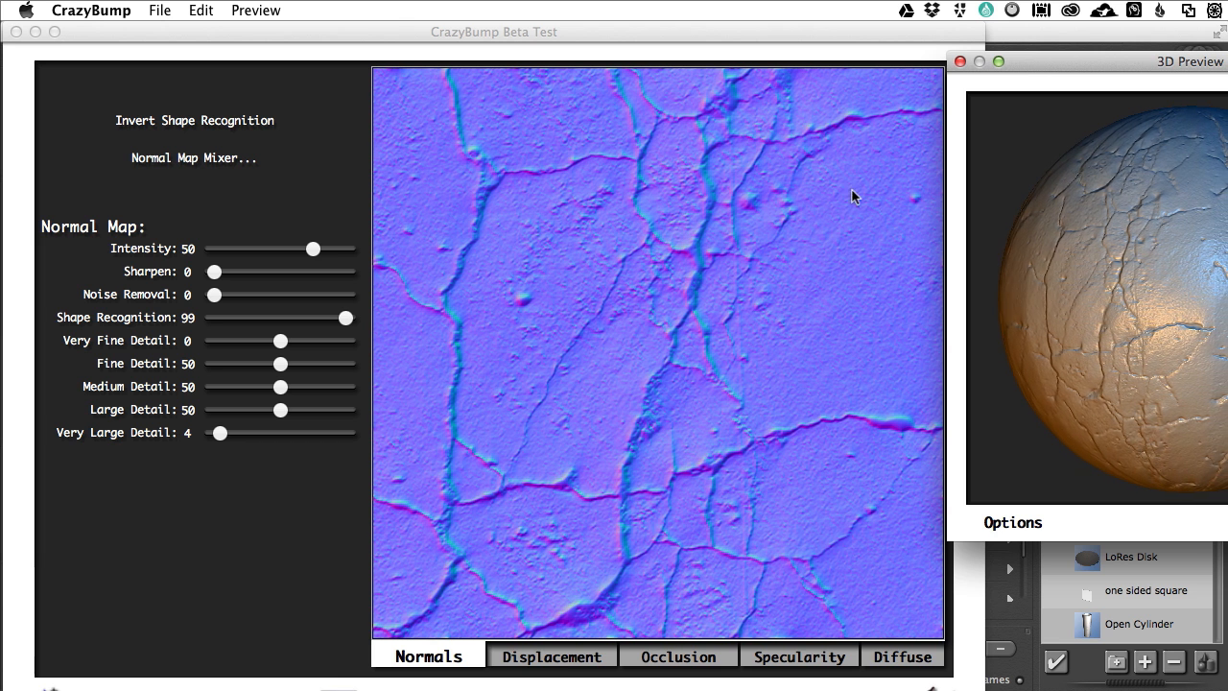
left_click_drag(1062, 65, 994, 60)
left_click(901, 656)
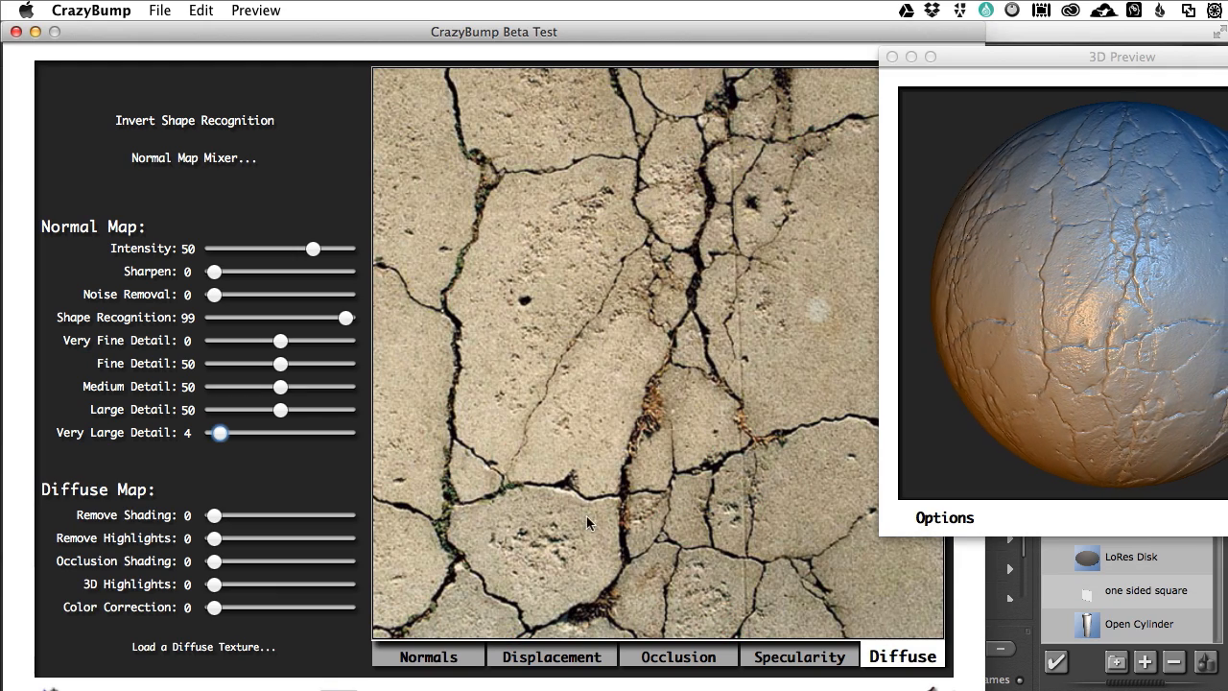
left_click(428, 660)
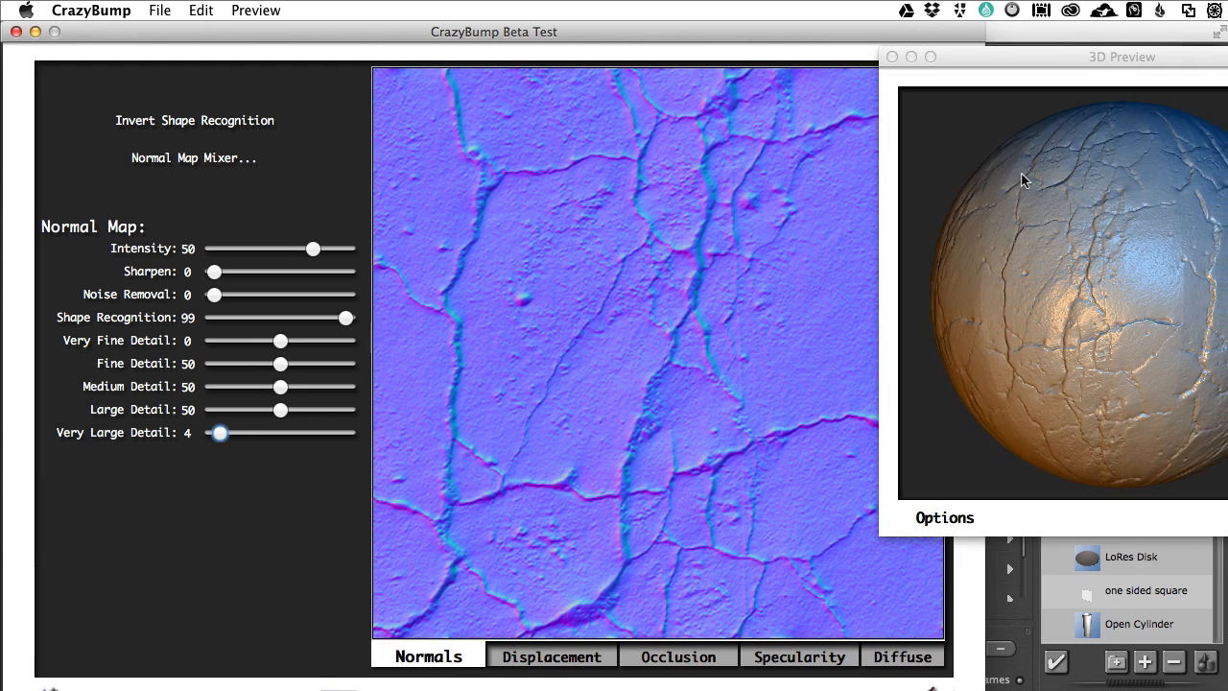
Step: Bring the 3D Preview fully into view, test Very Large Detail at 73, and set it to 13
left_click_drag(1003, 59, 791, 52)
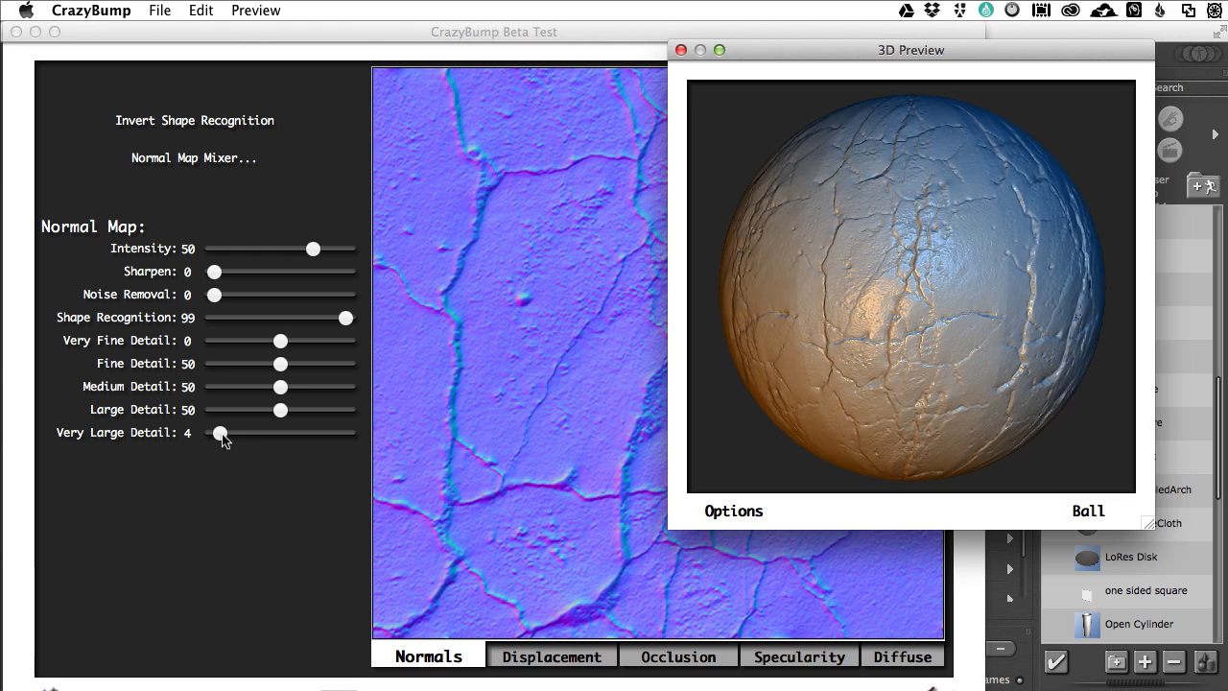
left_click_drag(225, 438, 312, 435)
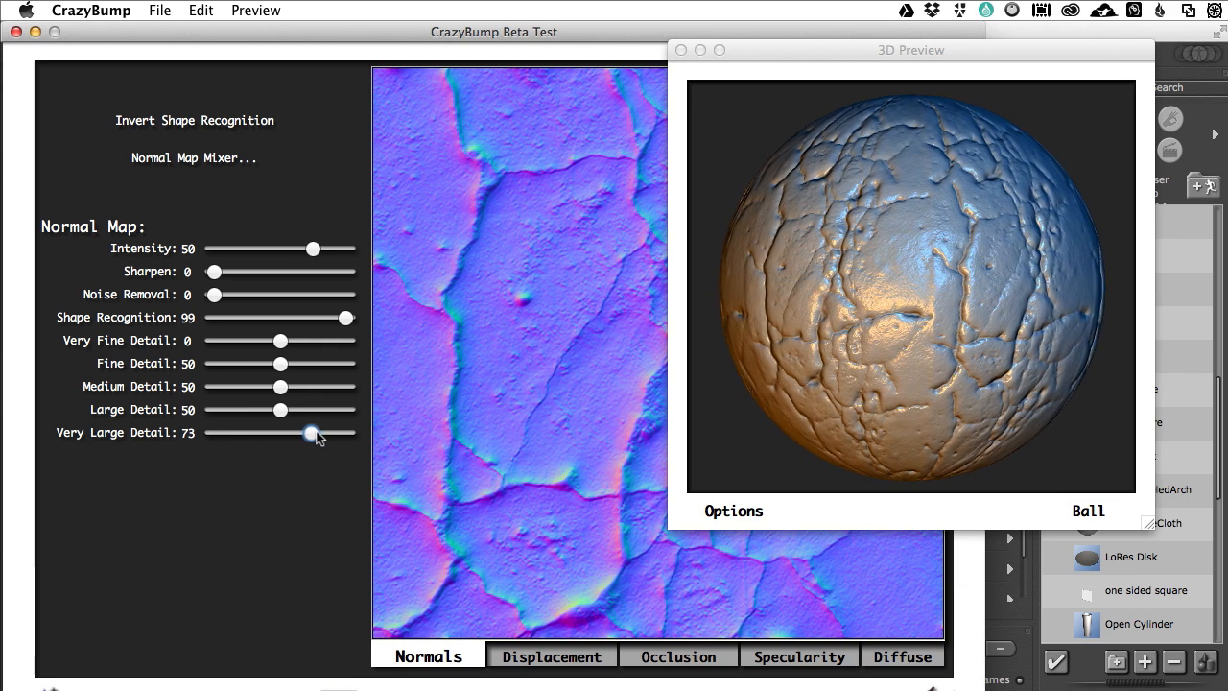
left_click_drag(312, 434, 232, 434)
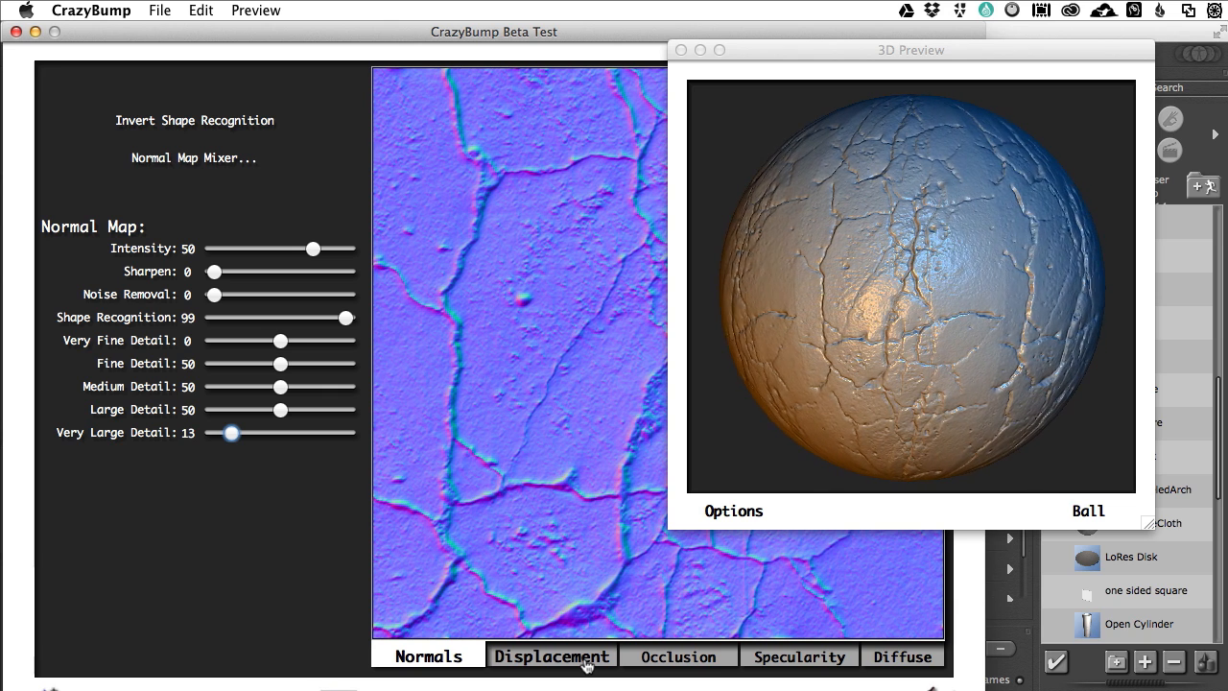
Step: Display the occlusion map and enable Ambient Occlusion in the 3D preview
left_click(661, 660)
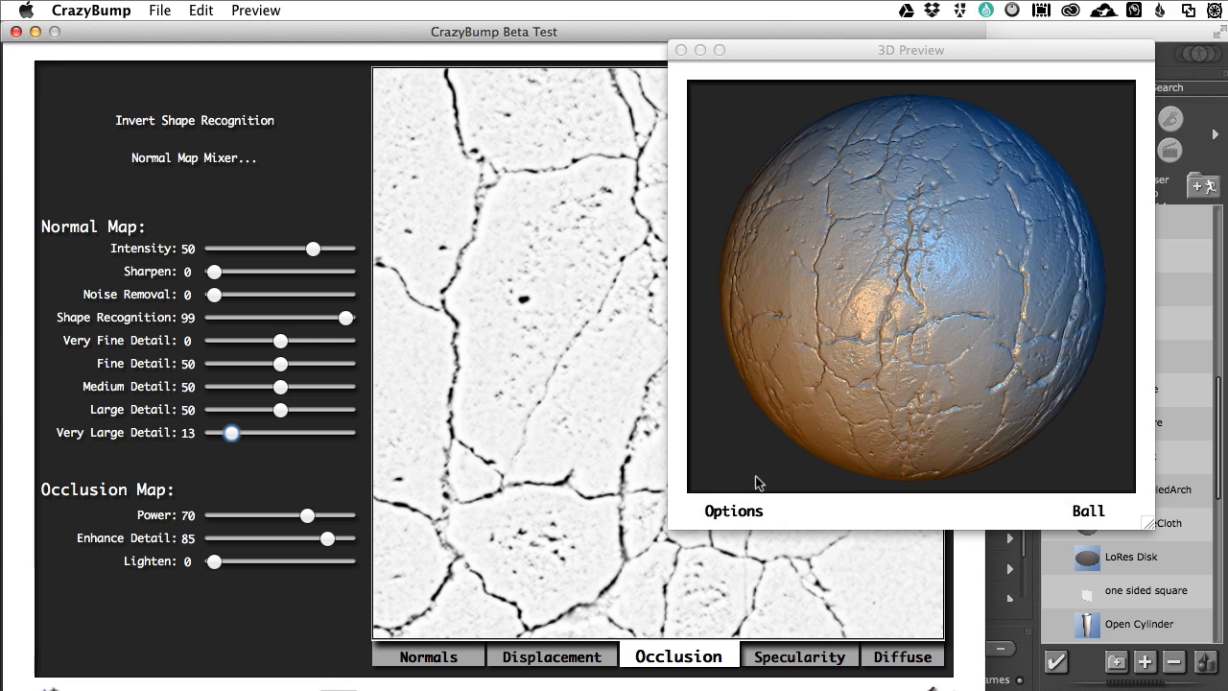
left_click(739, 512)
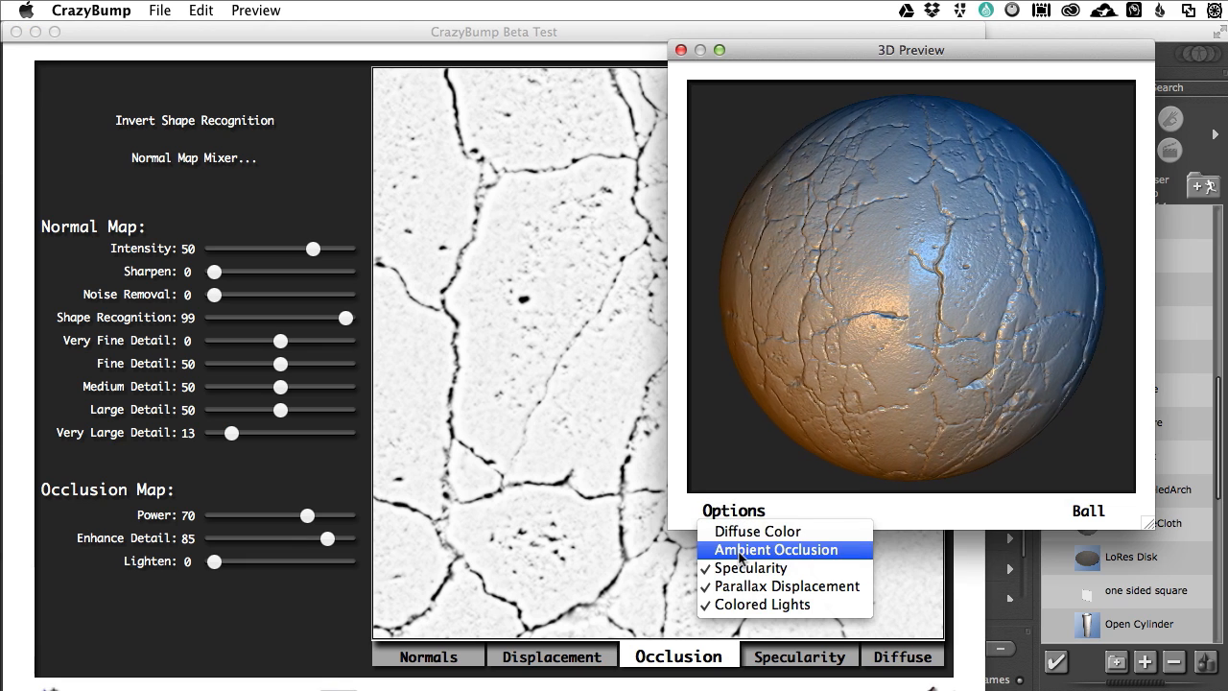
left_click(739, 553)
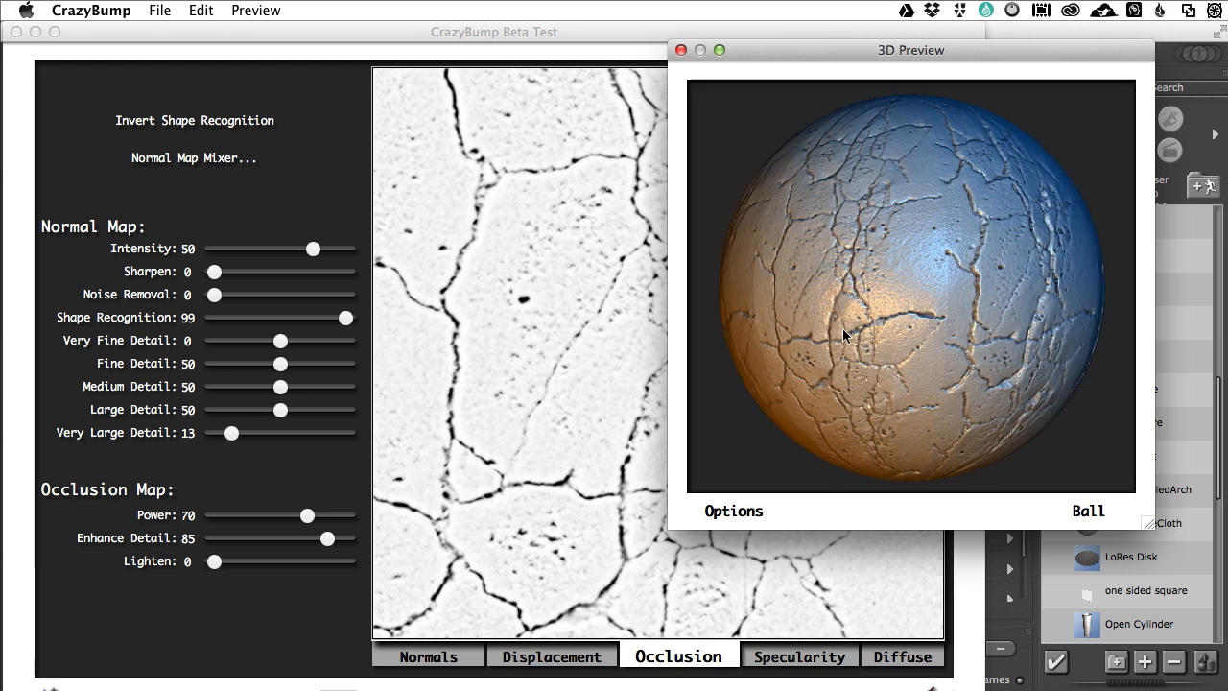
Step: Return to the normal map, try Very Fine Detail at 46, and set it to 22
left_click(437, 657)
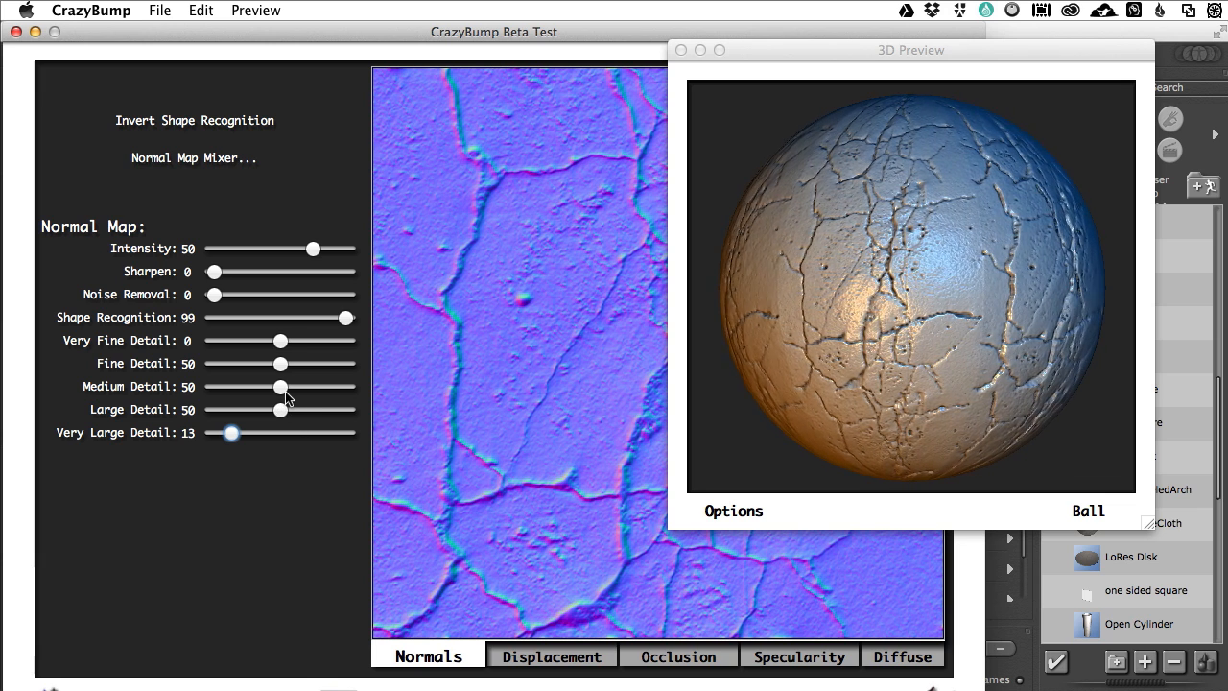
left_click_drag(281, 339, 338, 338)
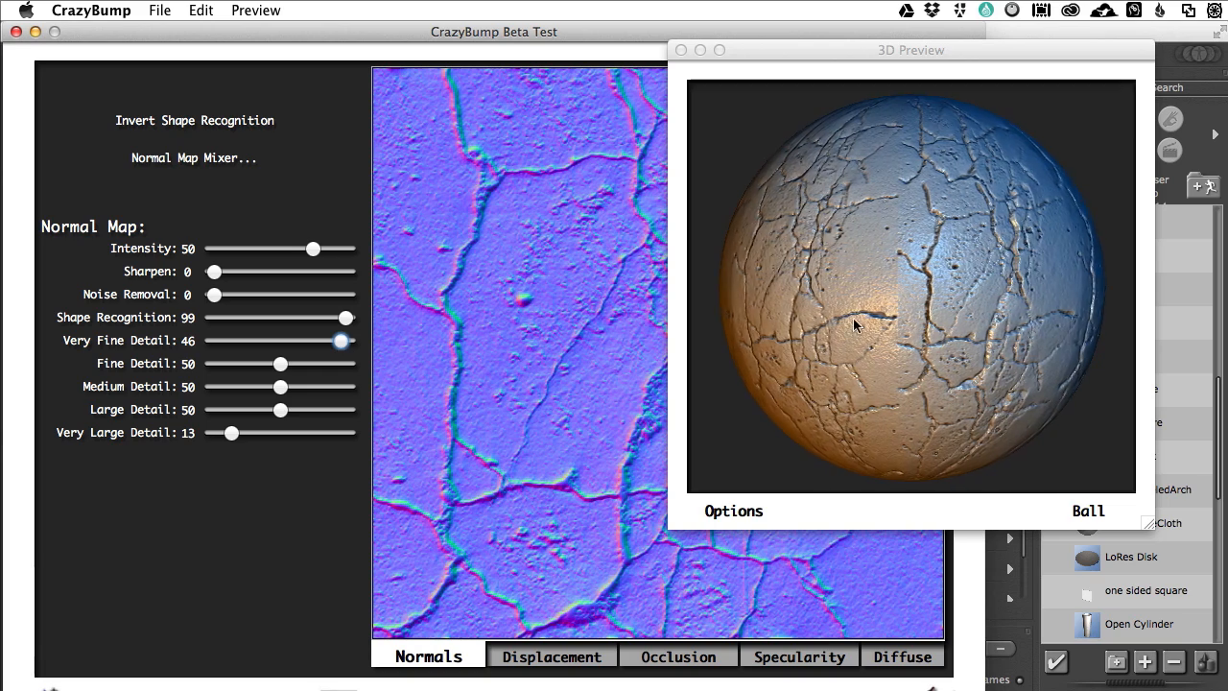
left_click_drag(340, 340, 303, 339)
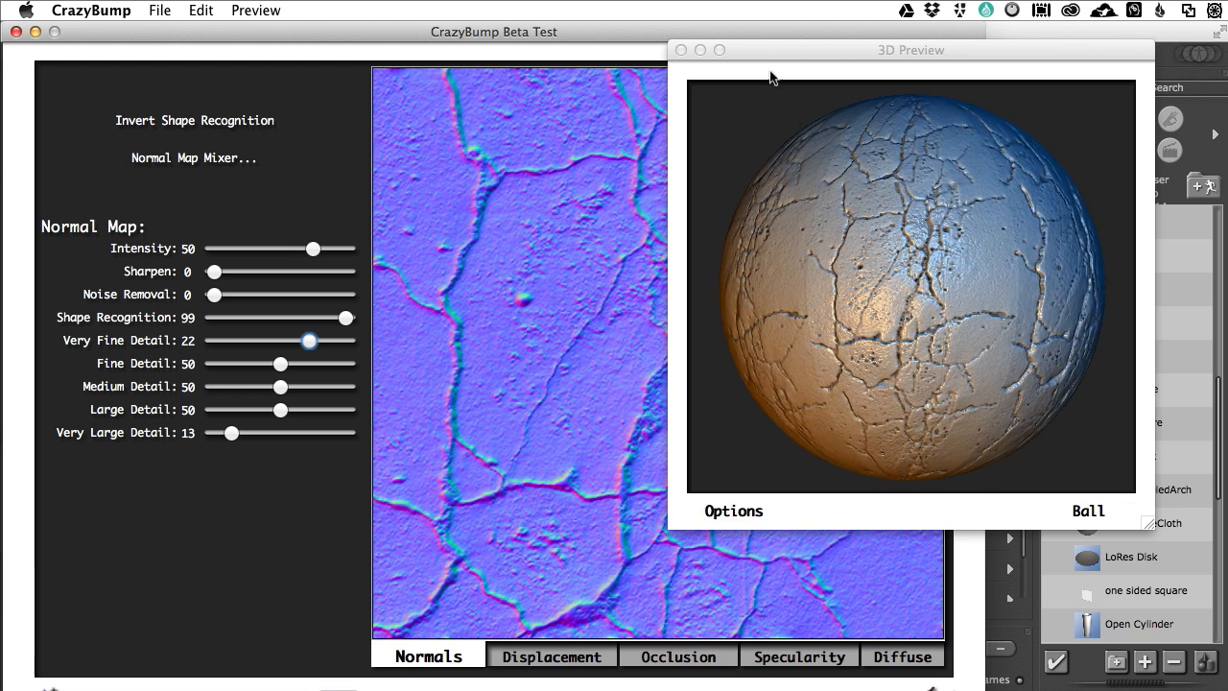
Step: Move the CrazyBump 3D Preview and main windows out of the way and switch back to Poser Pro
left_click_drag(760, 51, 1227, 316)
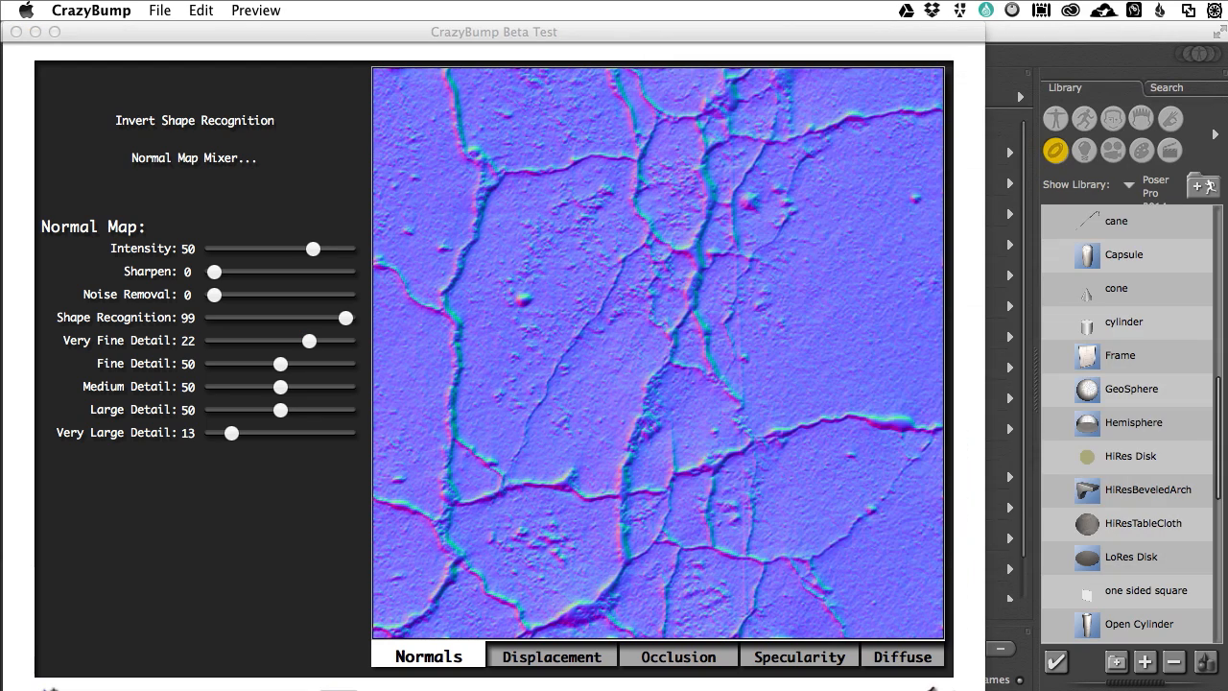
left_click_drag(299, 30, 1227, 321)
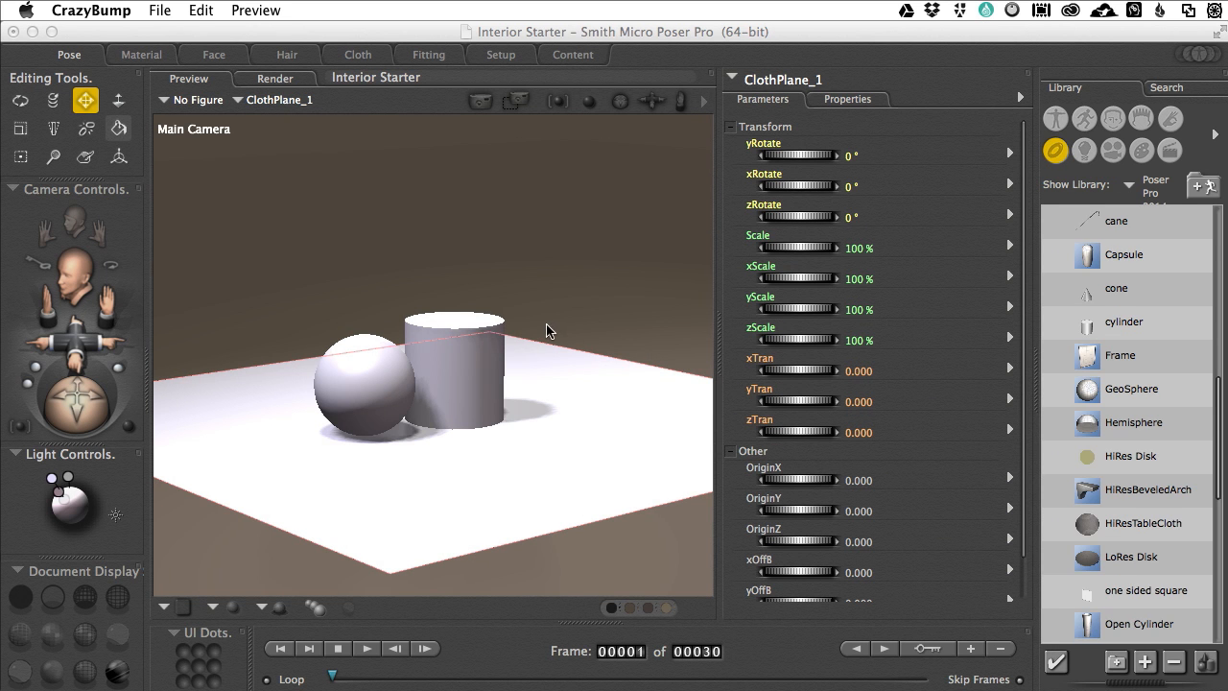
left_click(427, 491)
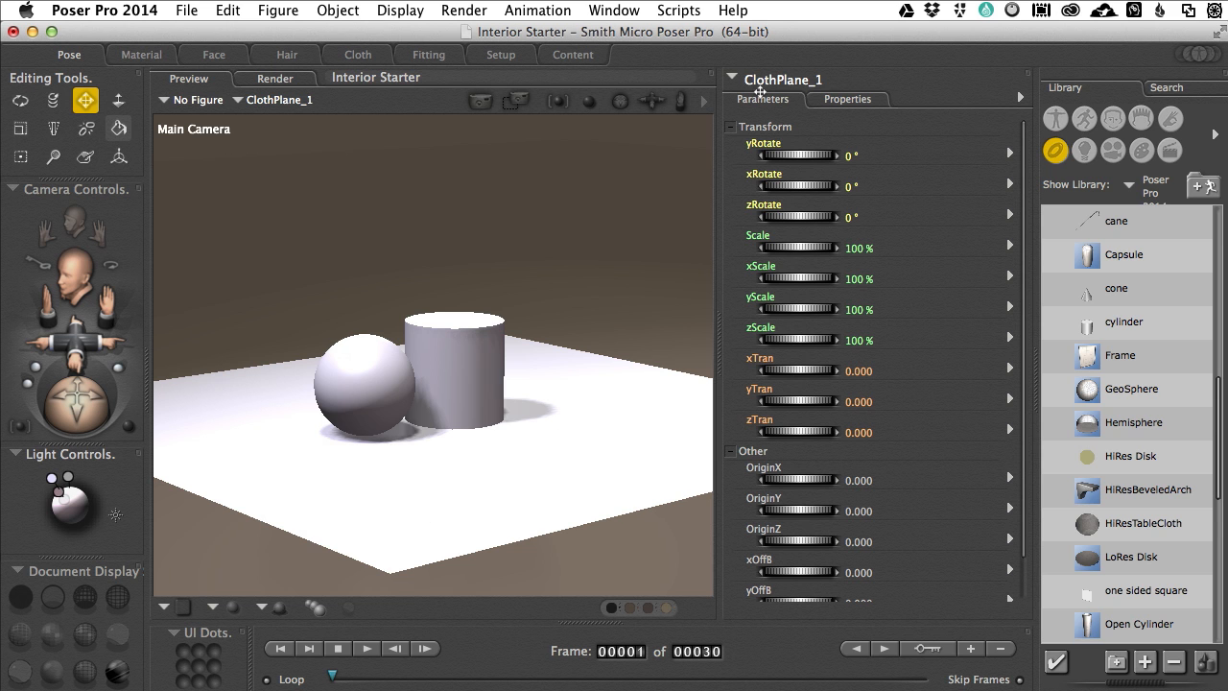
Step: Open the ClothPlane_1 material in the Material room's advanced view and adjust the preview pane's width
left_click(144, 56)
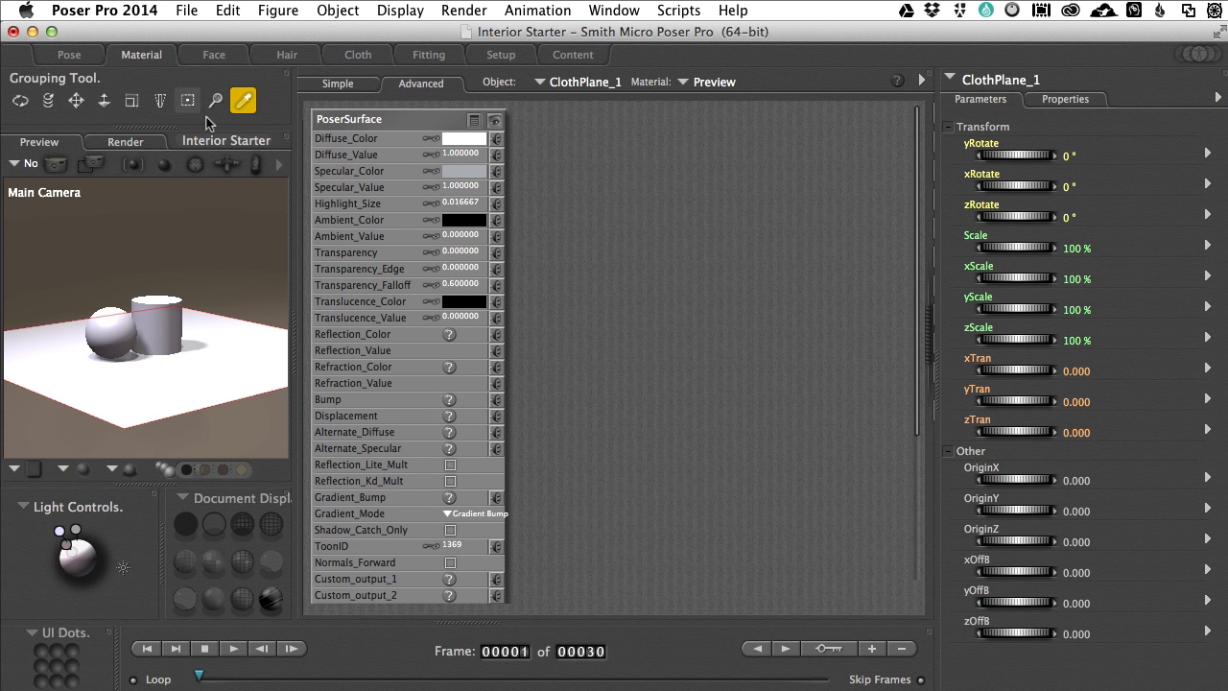
left_click_drag(312, 353, 518, 356)
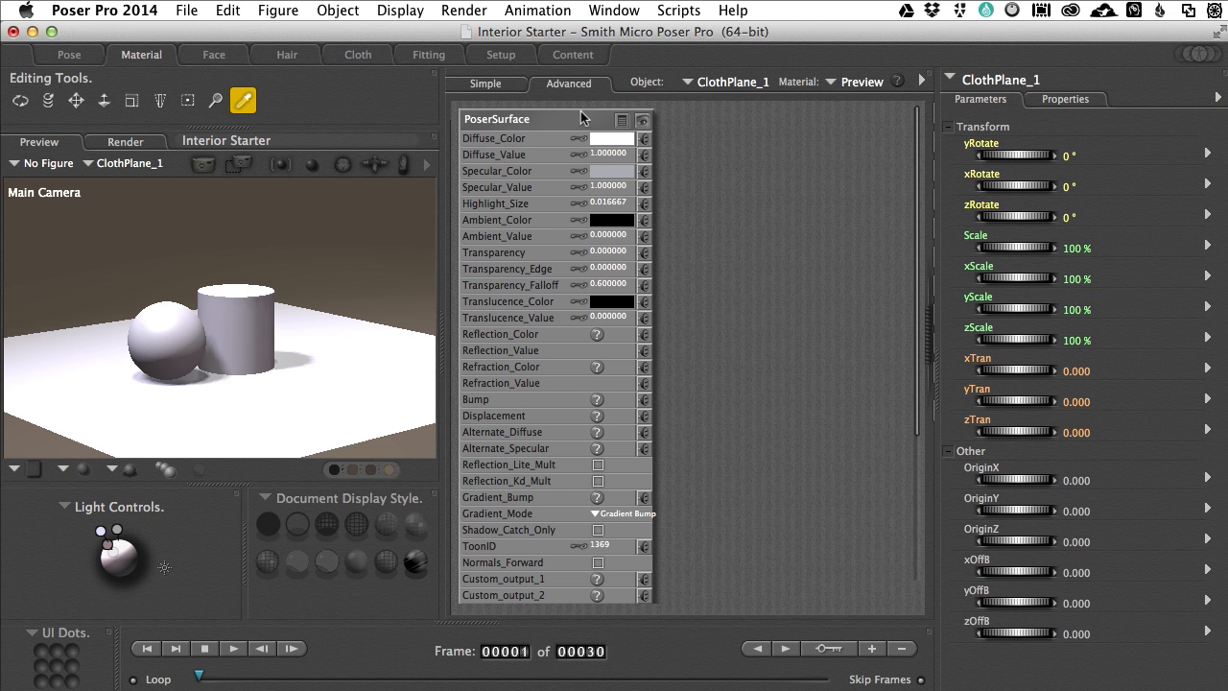
left_click_drag(437, 329, 300, 314)
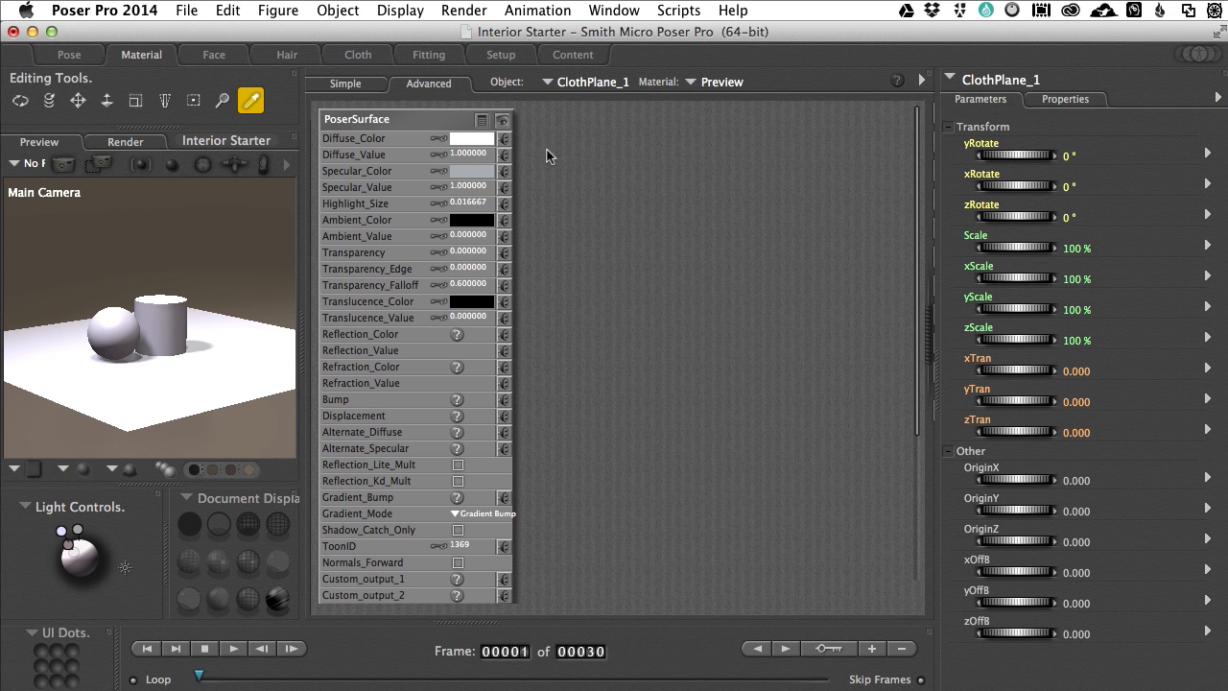
Step: Add a 2D Textures image_map node beside the PoserSurface node of the ClothPlane_1 material
right_click(546, 155)
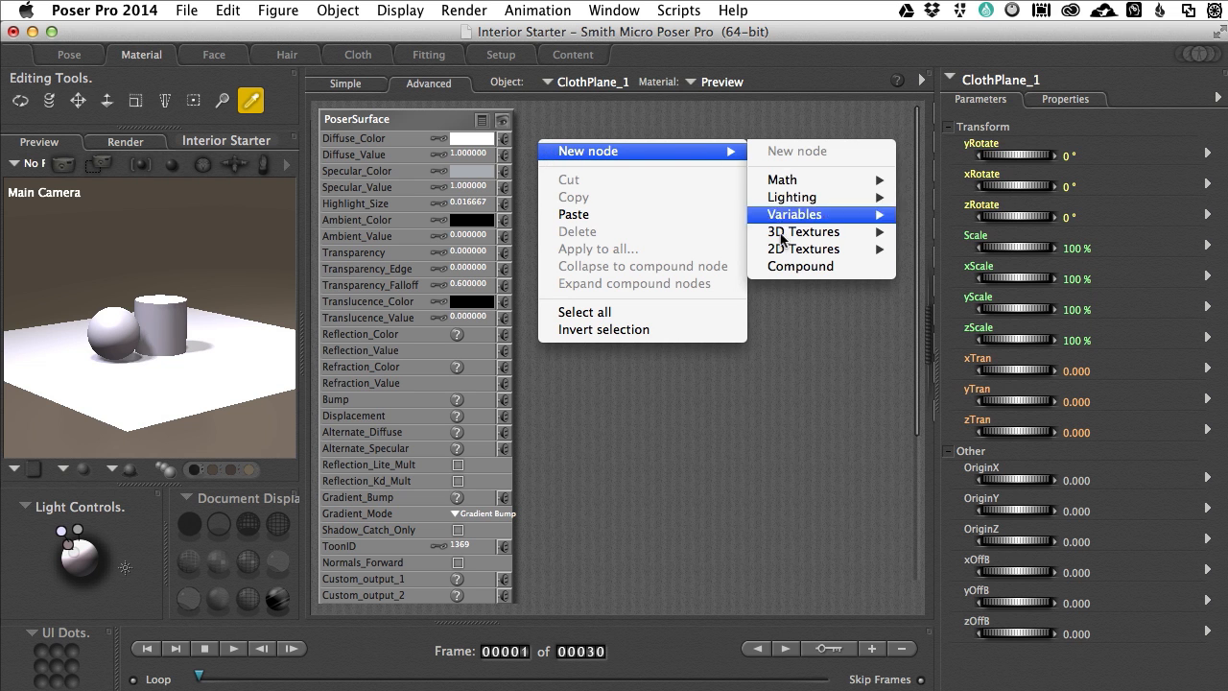
mouse_move(782, 251)
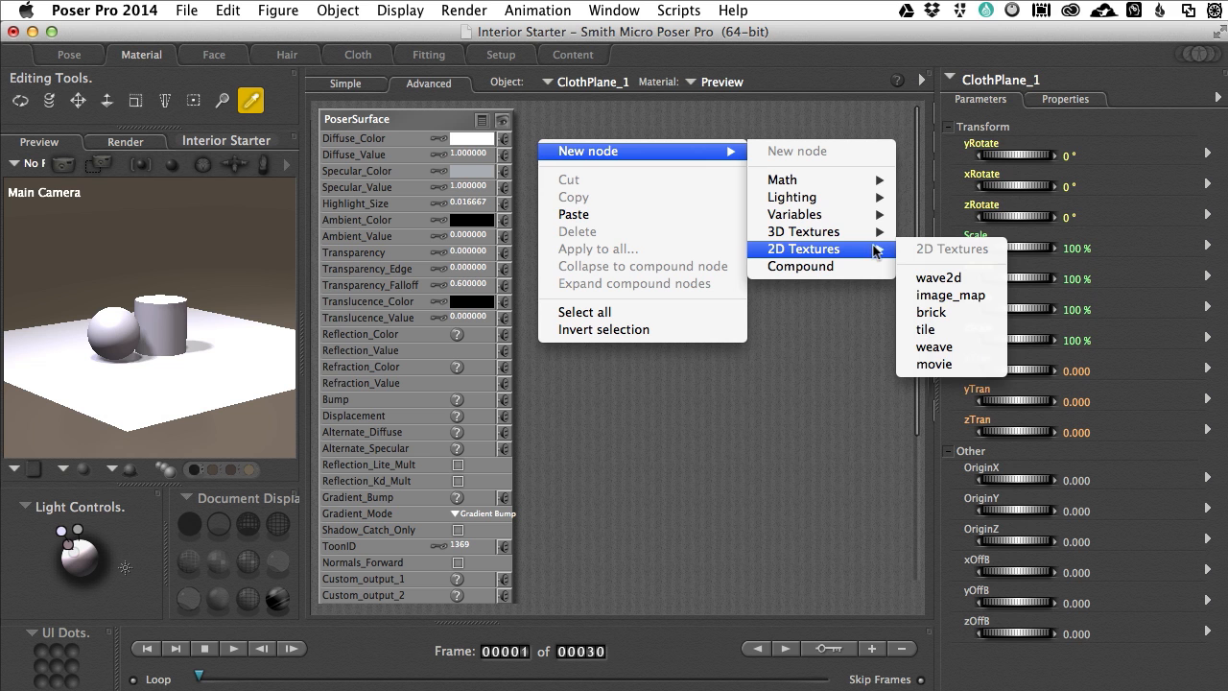
left_click(918, 297)
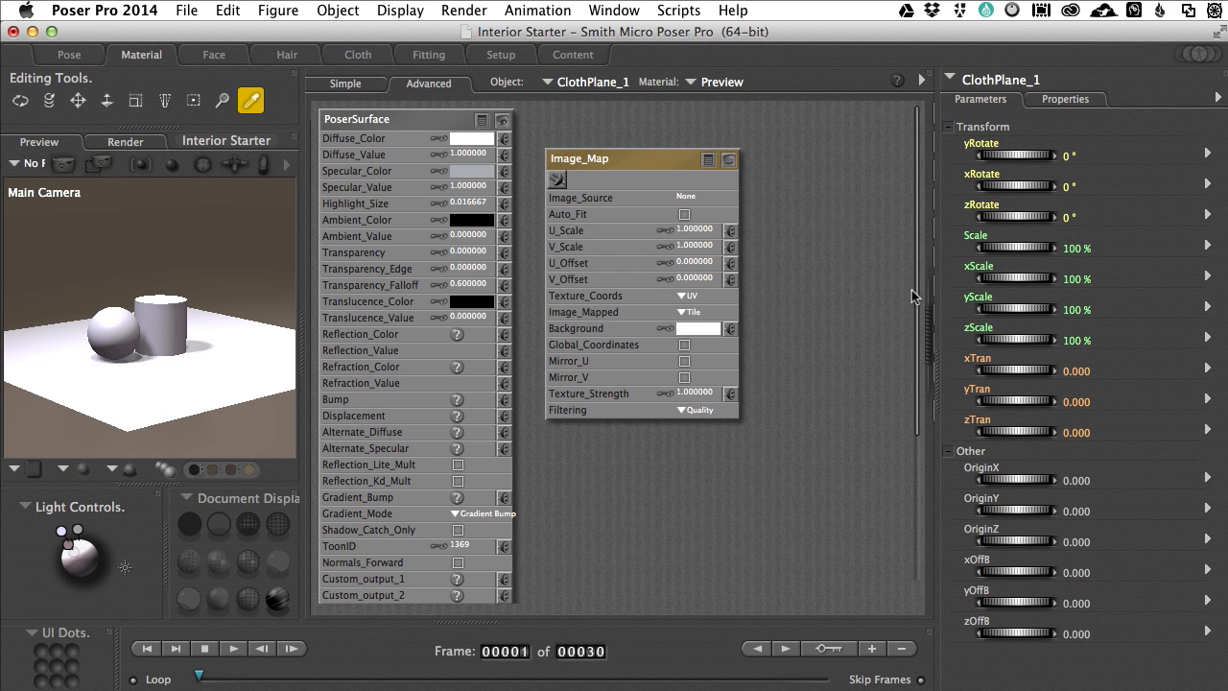
Step: Load Stone3tx_COLOR.png from the _interior folder as the Image_Map node's image source
left_click(685, 198)
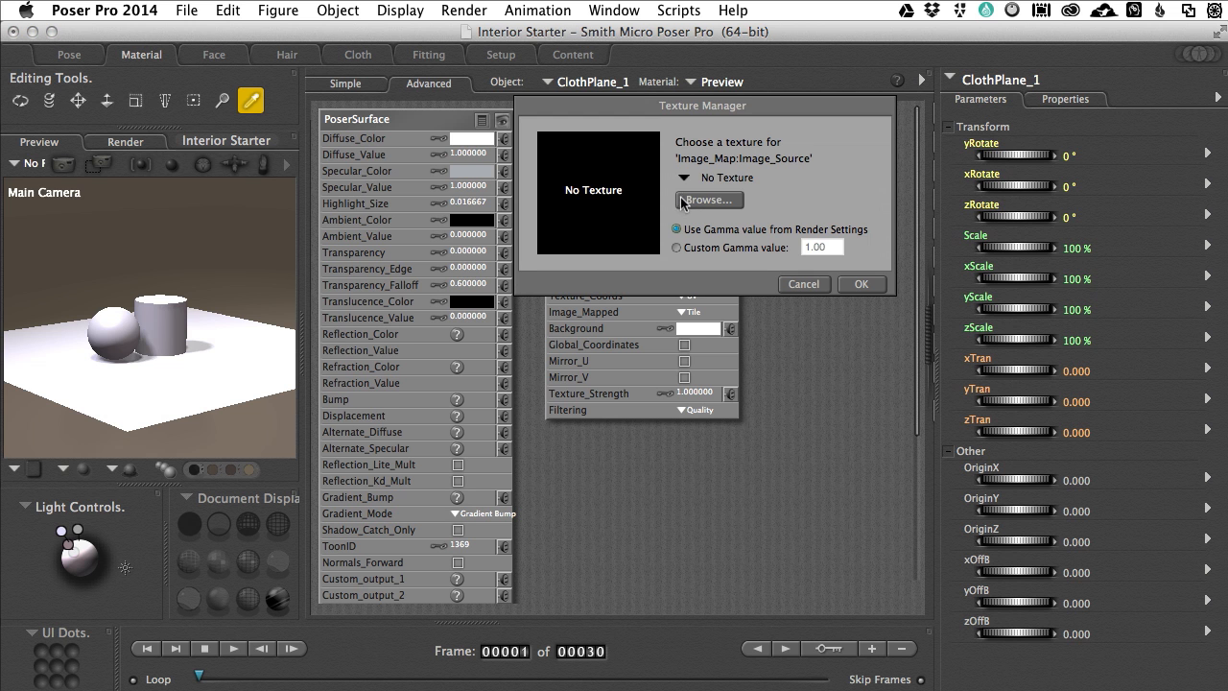
left_click(708, 201)
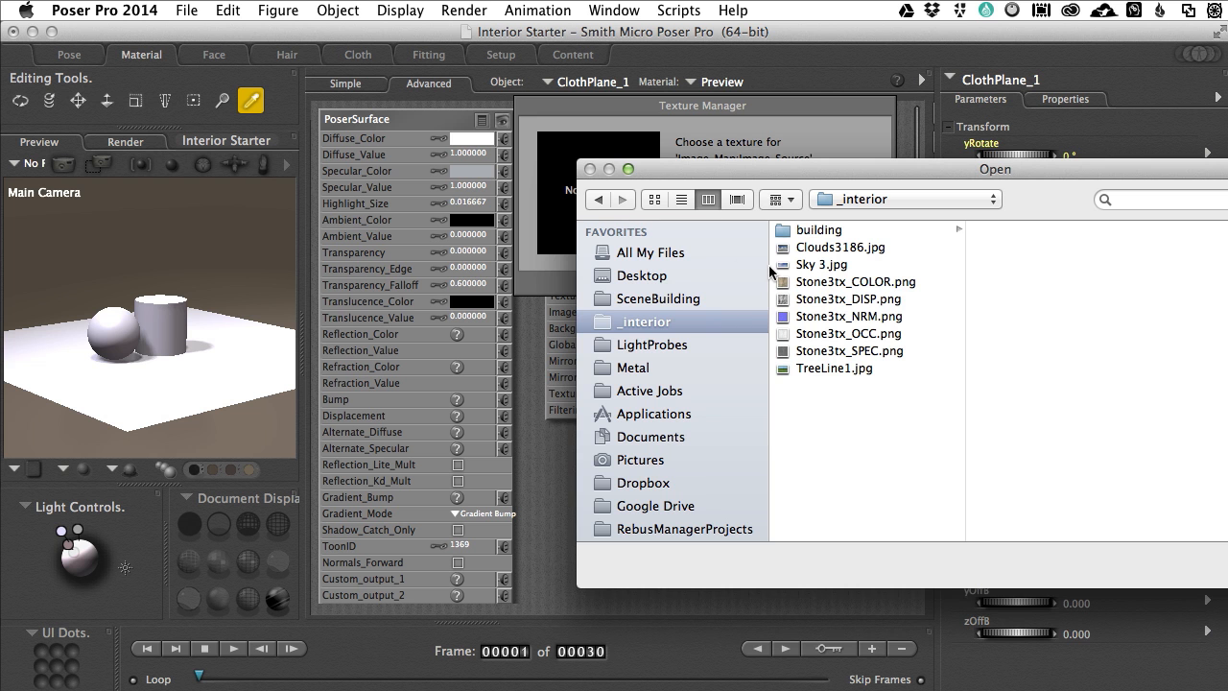
left_click(804, 284)
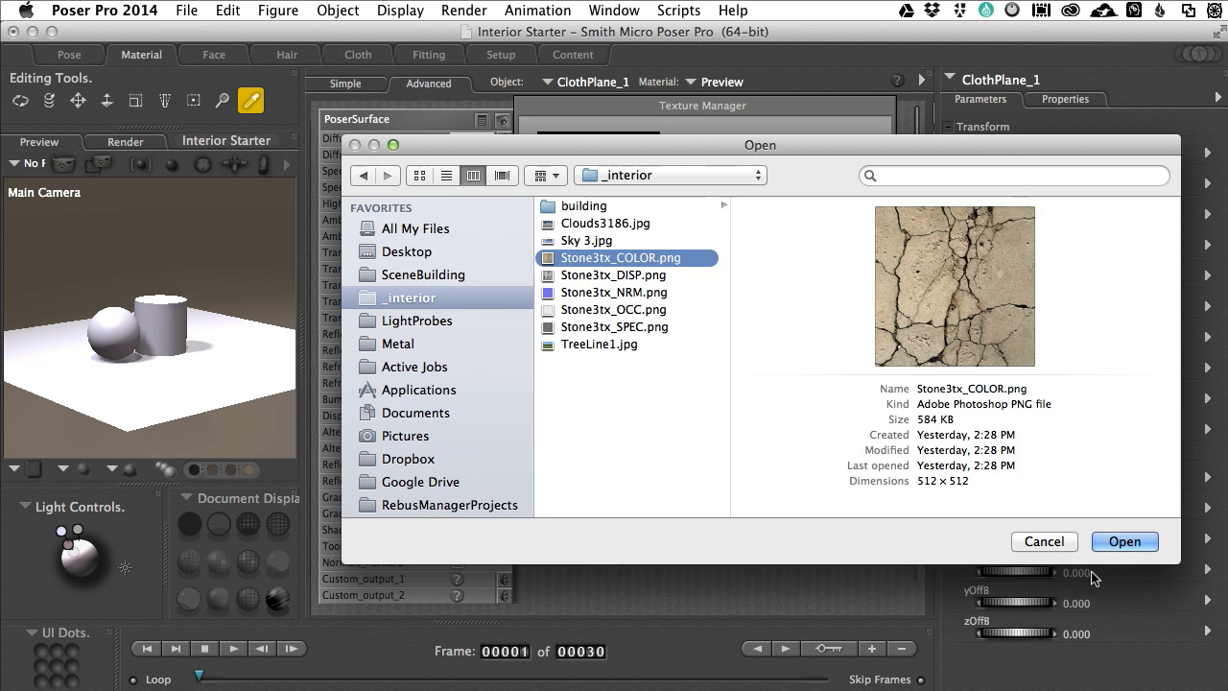
left_click(1122, 540)
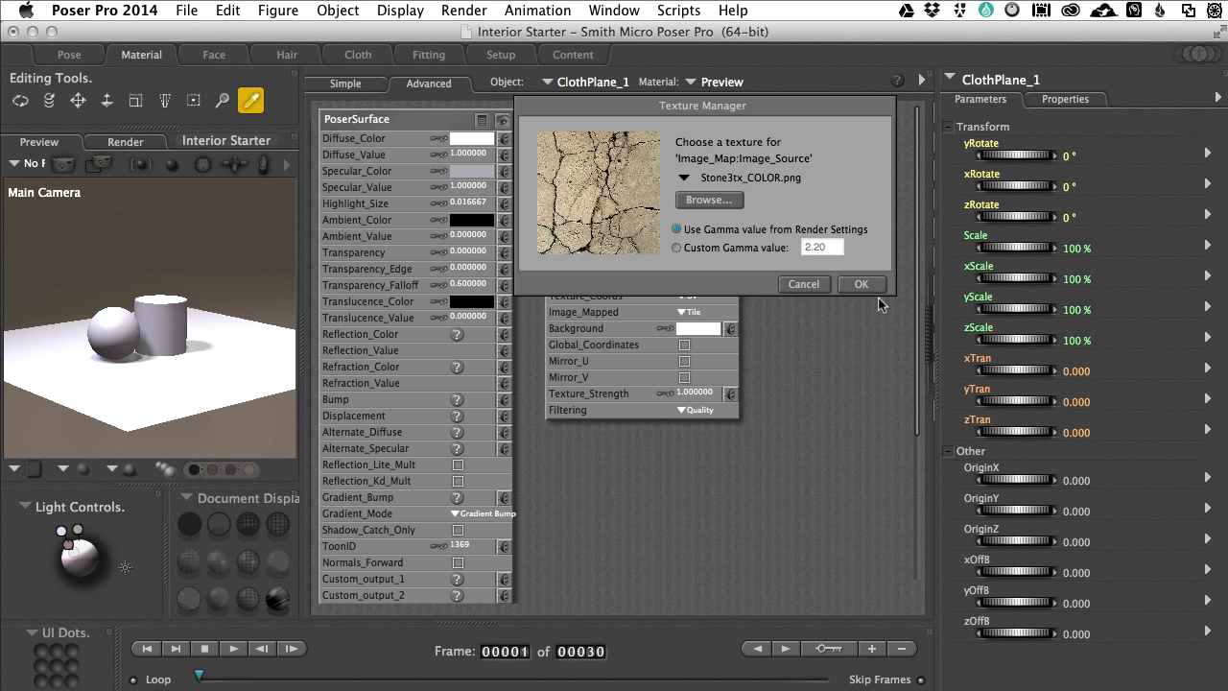
left_click(860, 286)
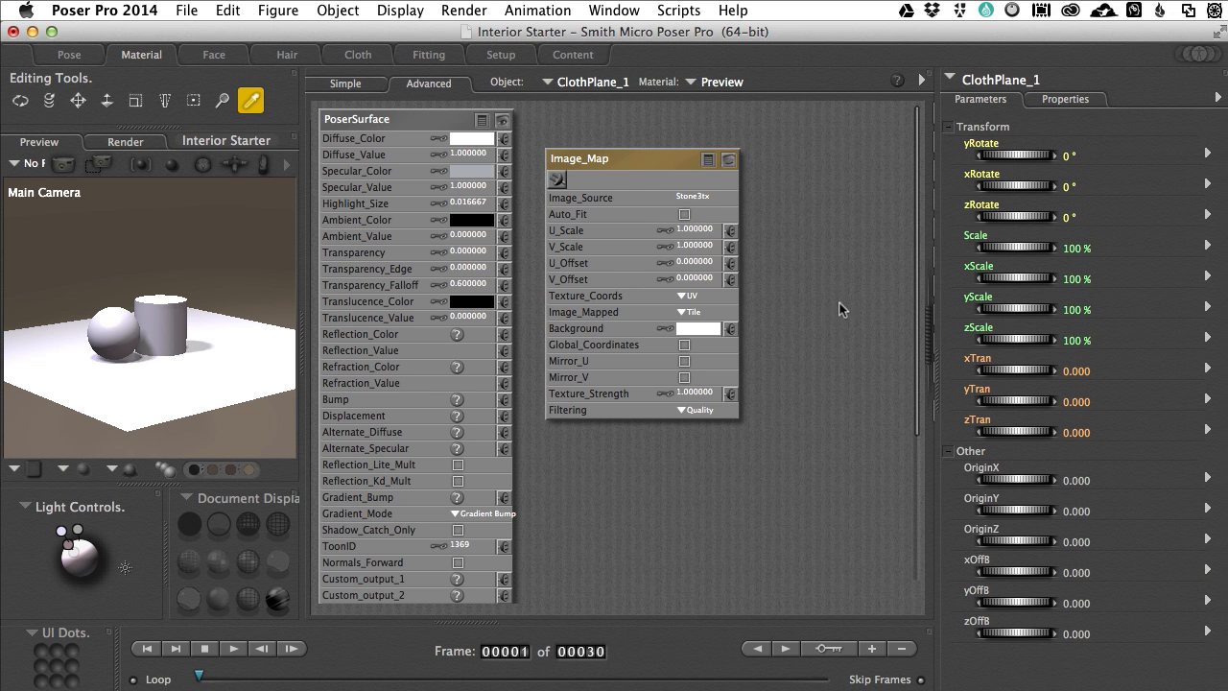
Step: Connect the Image_Map node to PoserSurface's Diffuse_Color and collapse the node beside that channel
left_click_drag(649, 157, 717, 133)
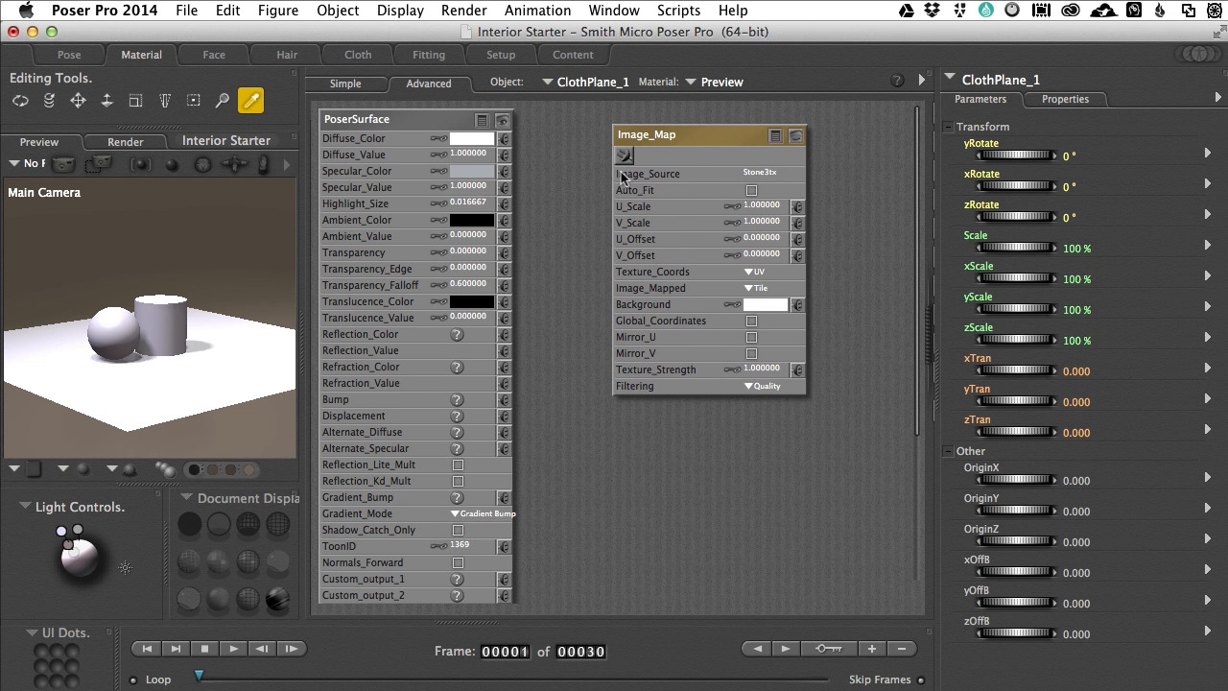
left_click_drag(514, 149, 504, 138)
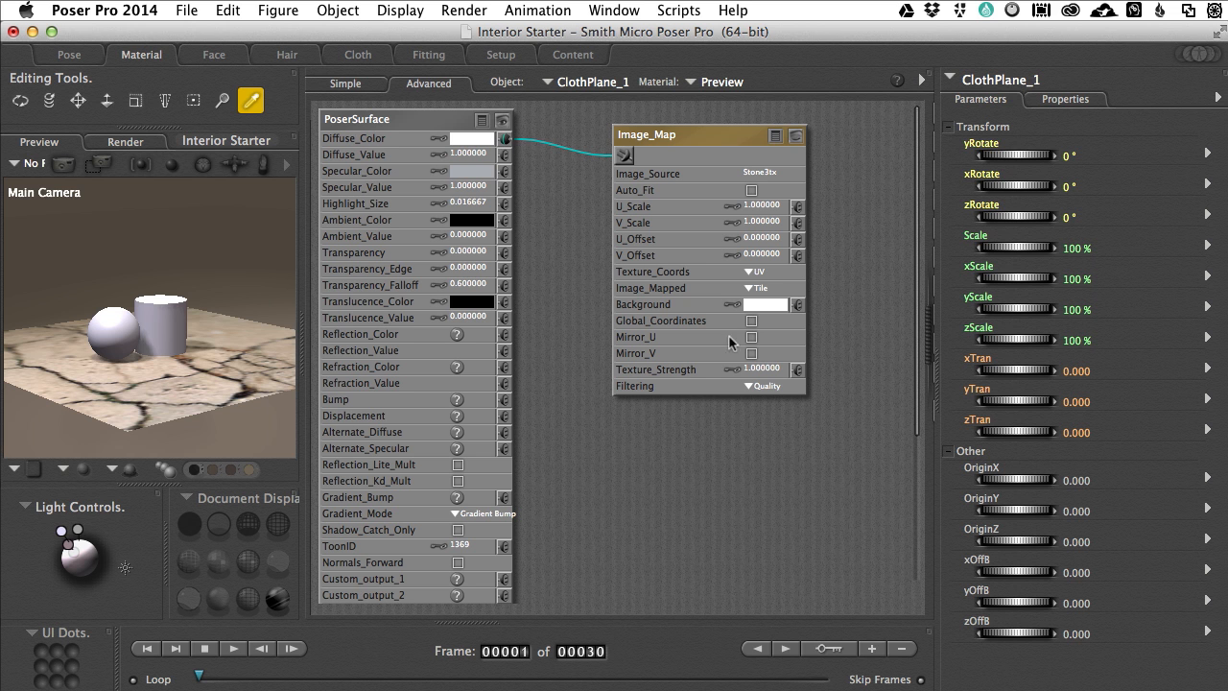
left_click(796, 136)
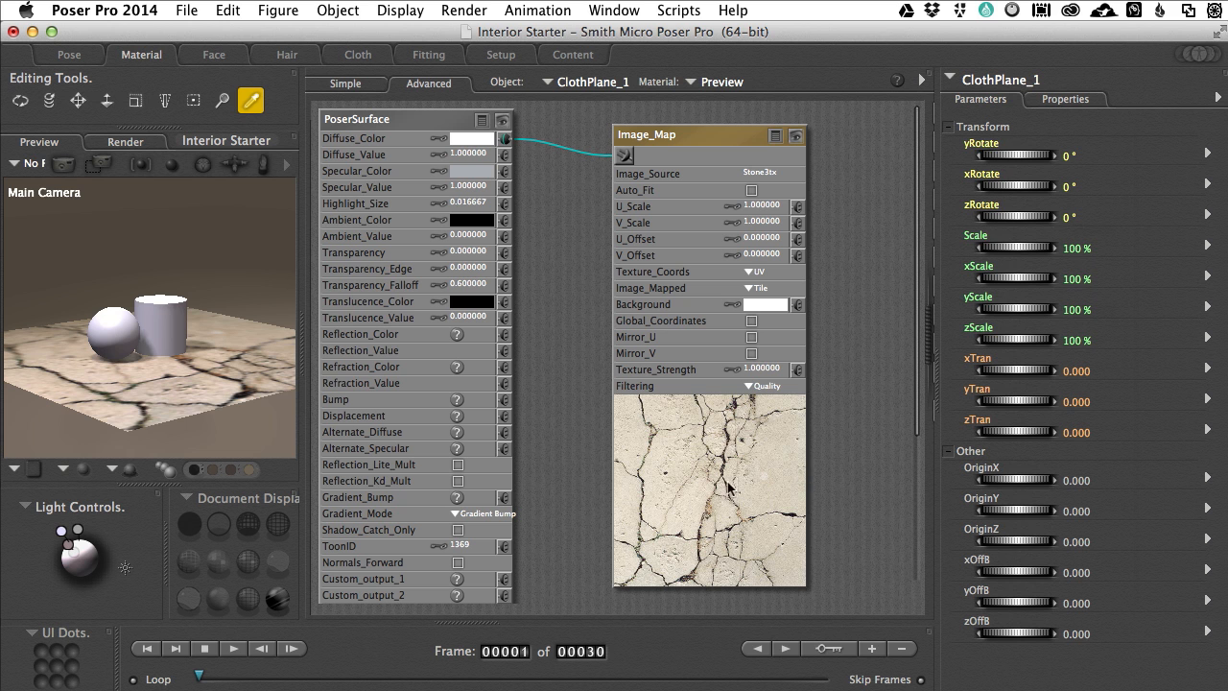
left_click(796, 136)
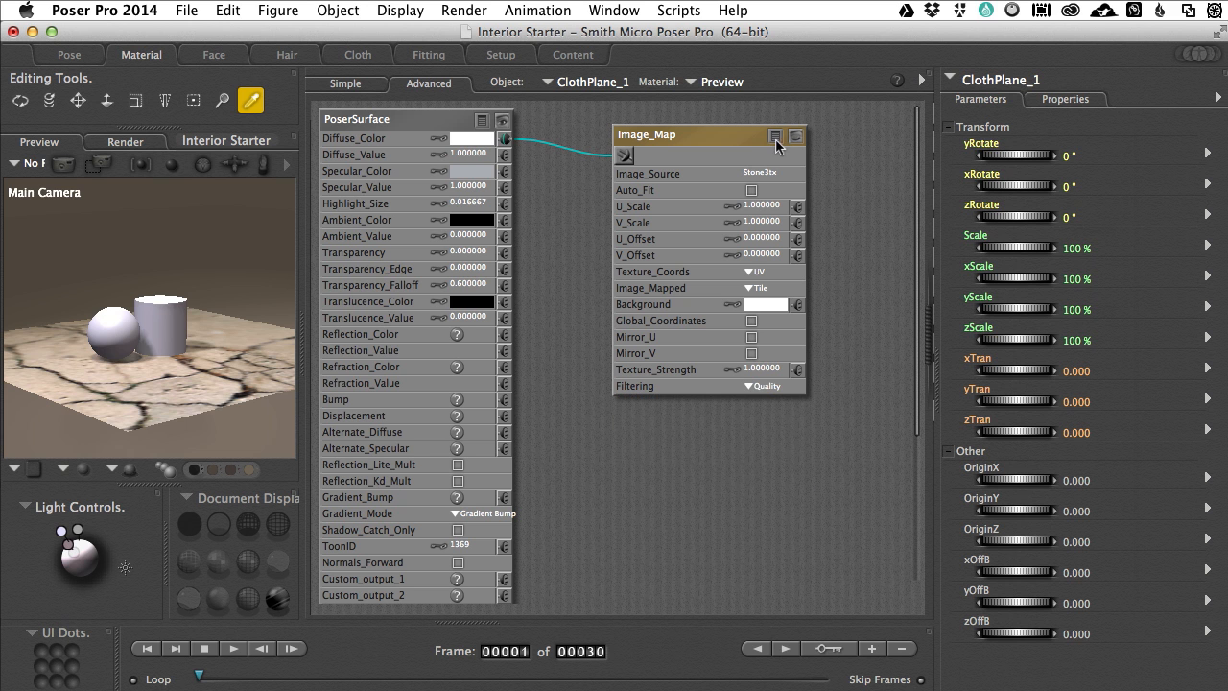
left_click(774, 138)
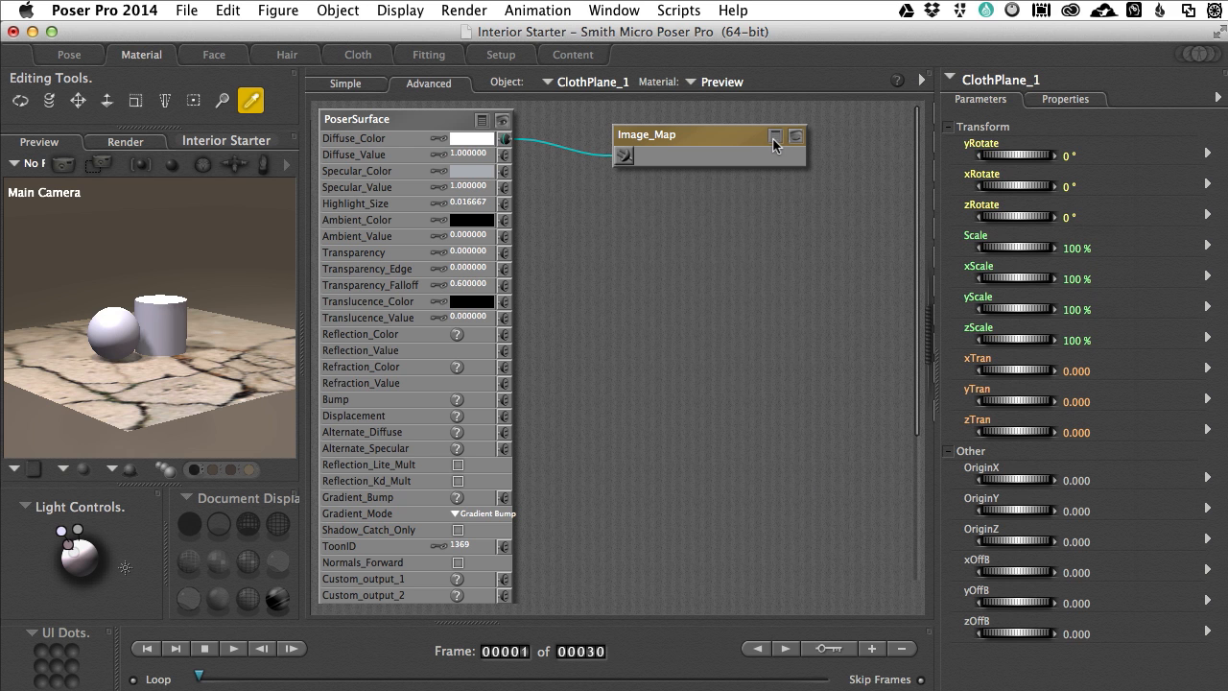
left_click_drag(742, 139, 722, 119)
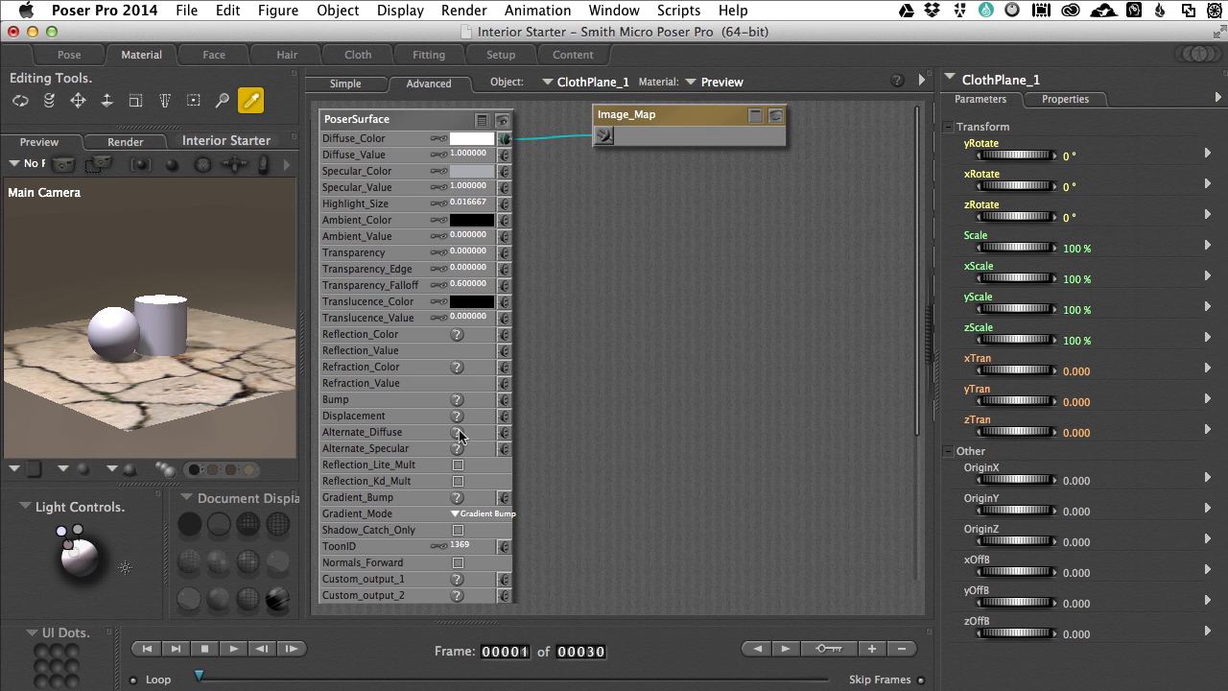
Step: Try the color Image_Map node as PoserSurface's Bump source and remove that connection again
scroll(731, 484, "down", 5)
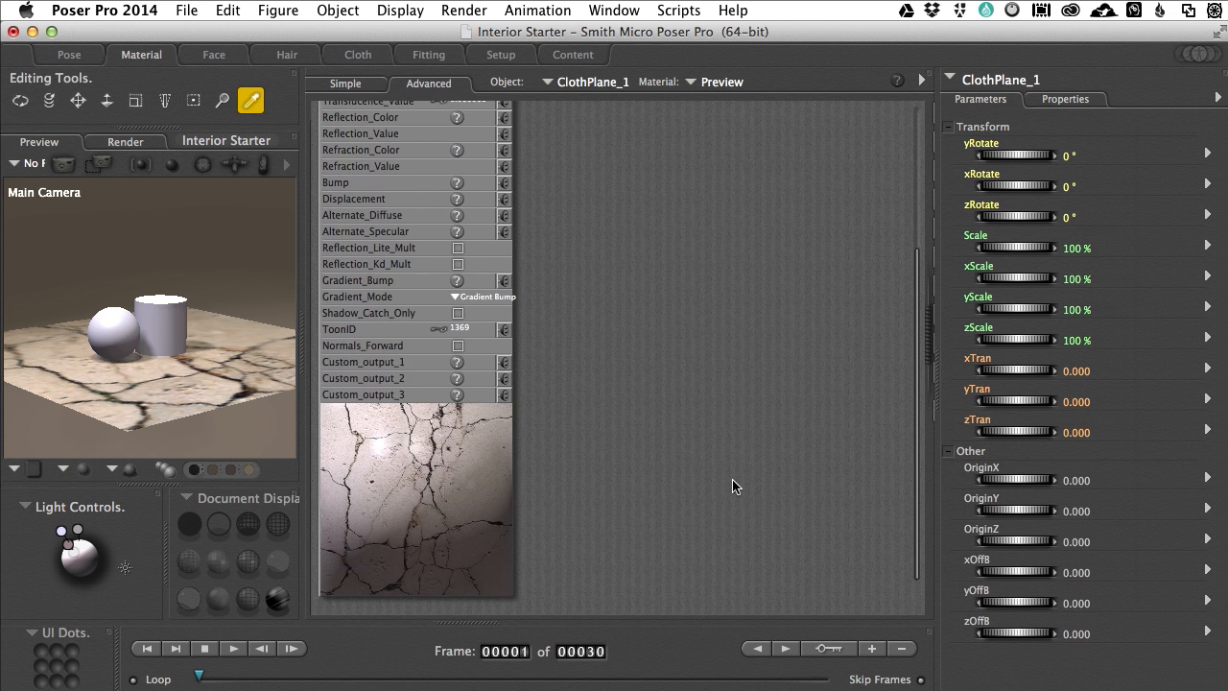
scroll(732, 486, "up", 2)
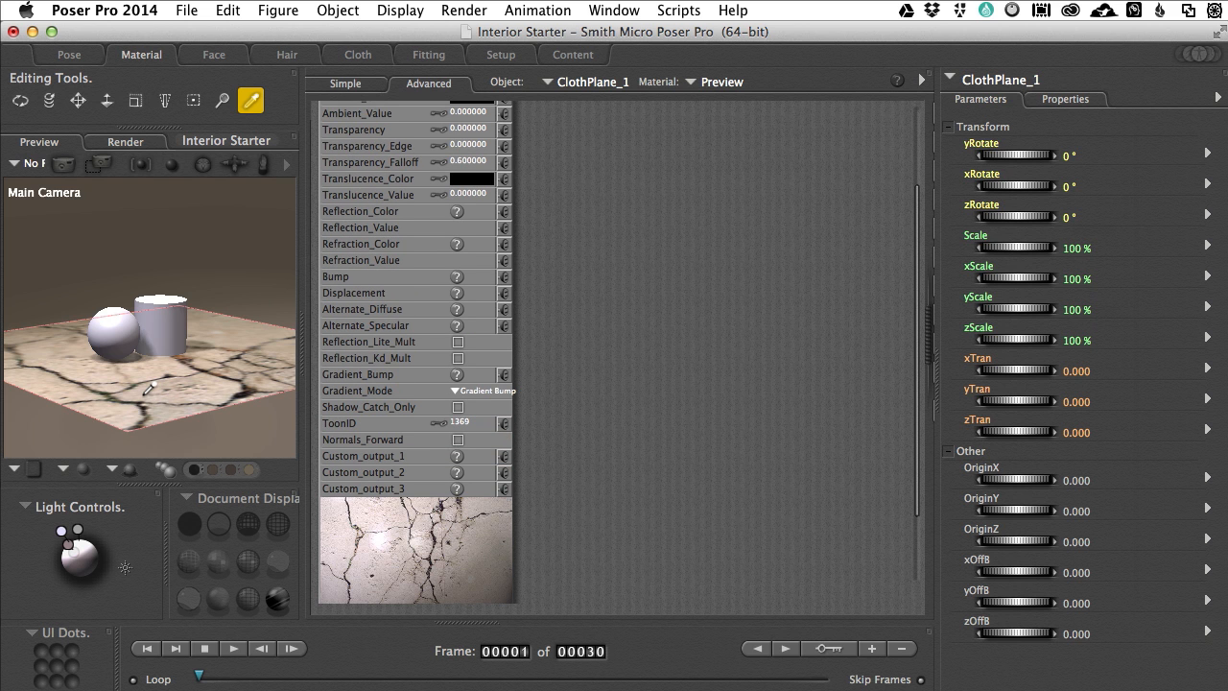
scroll(604, 262, "up", 3)
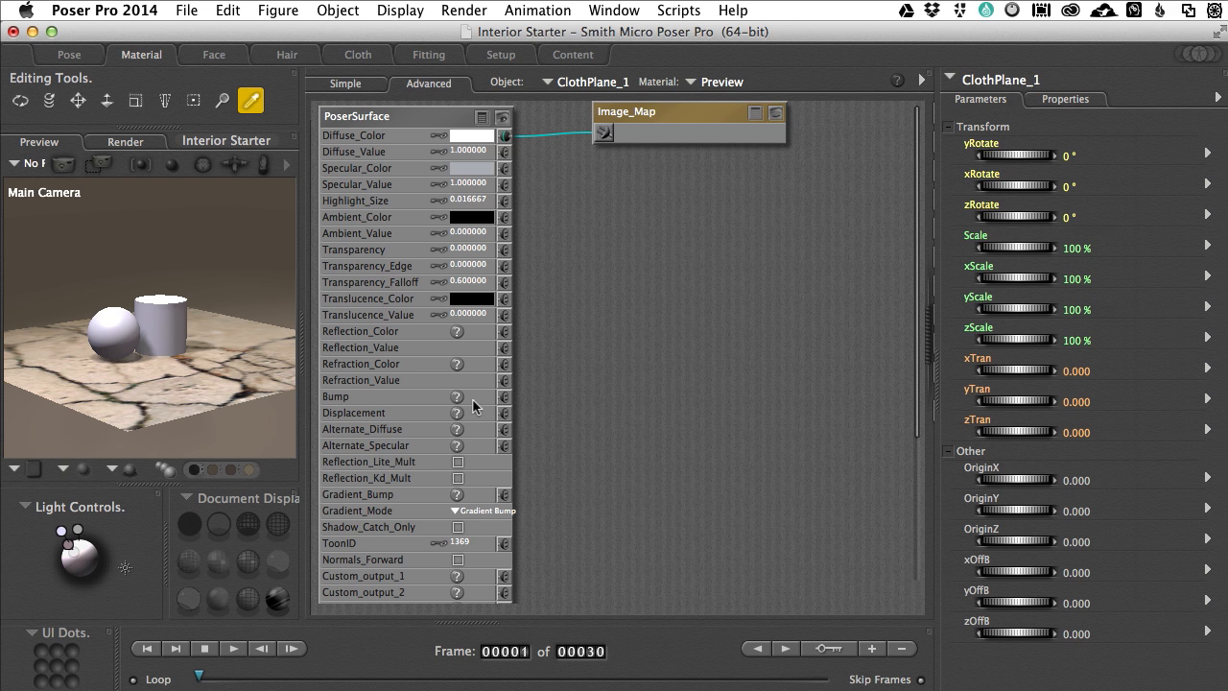
left_click_drag(578, 134, 504, 396)
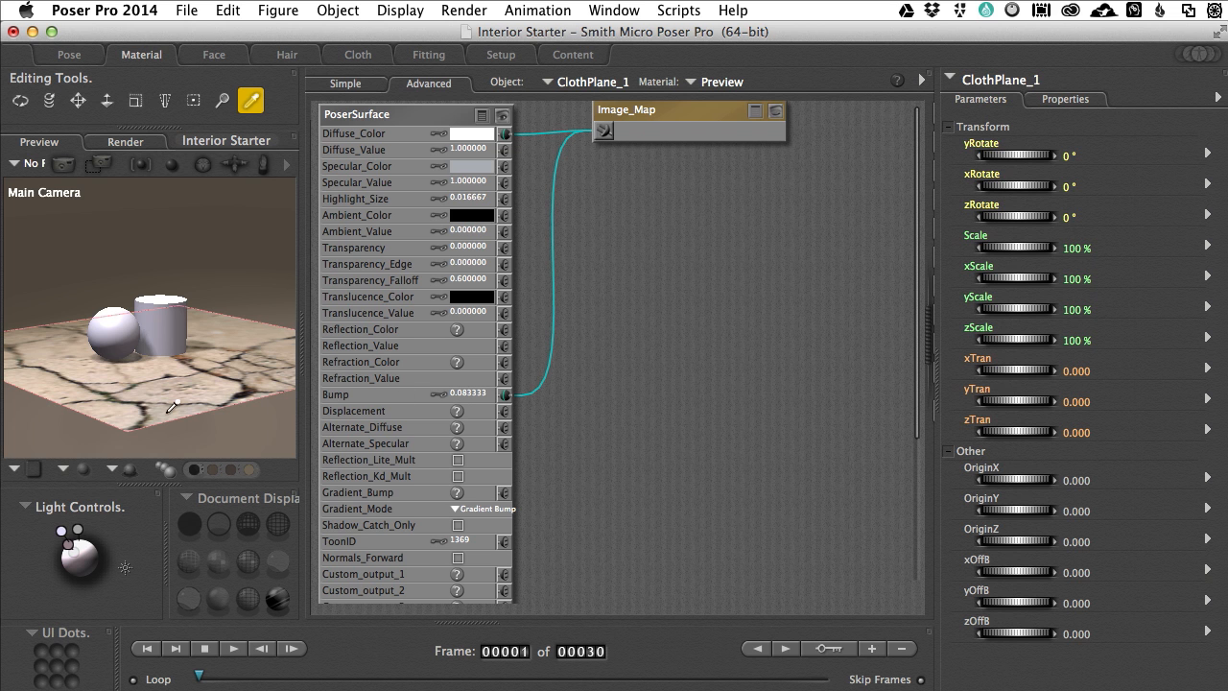
left_click_drag(301, 351, 553, 344)
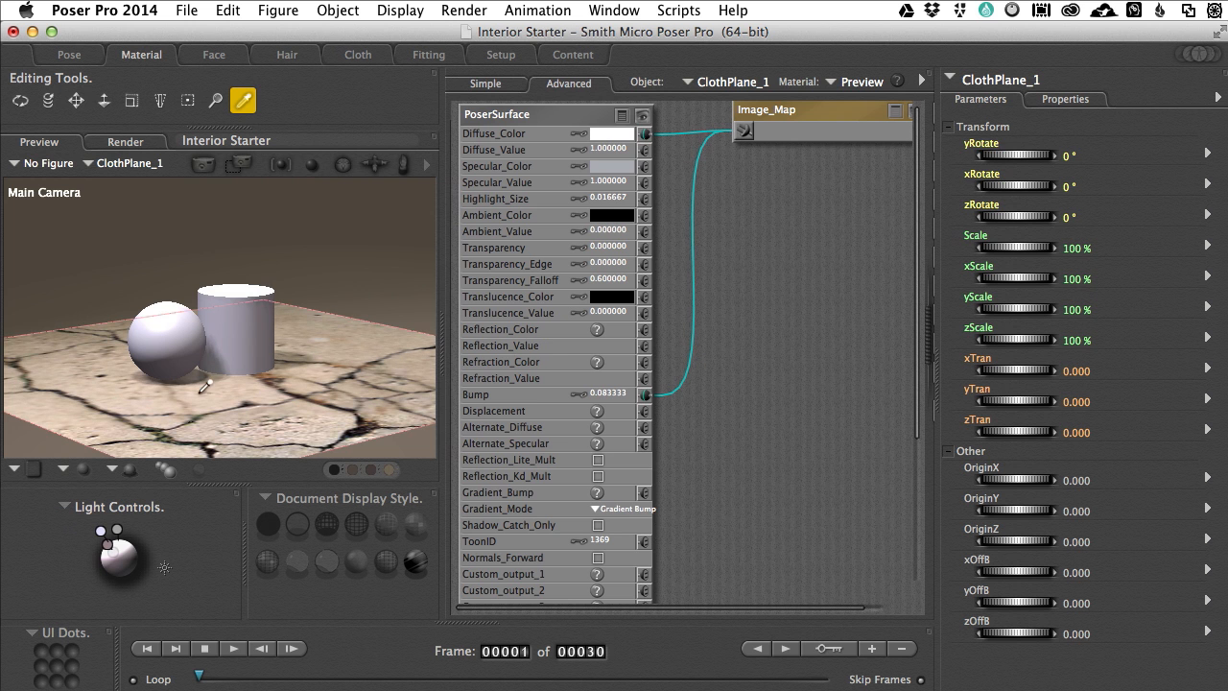
scroll(216, 392, "up", 8)
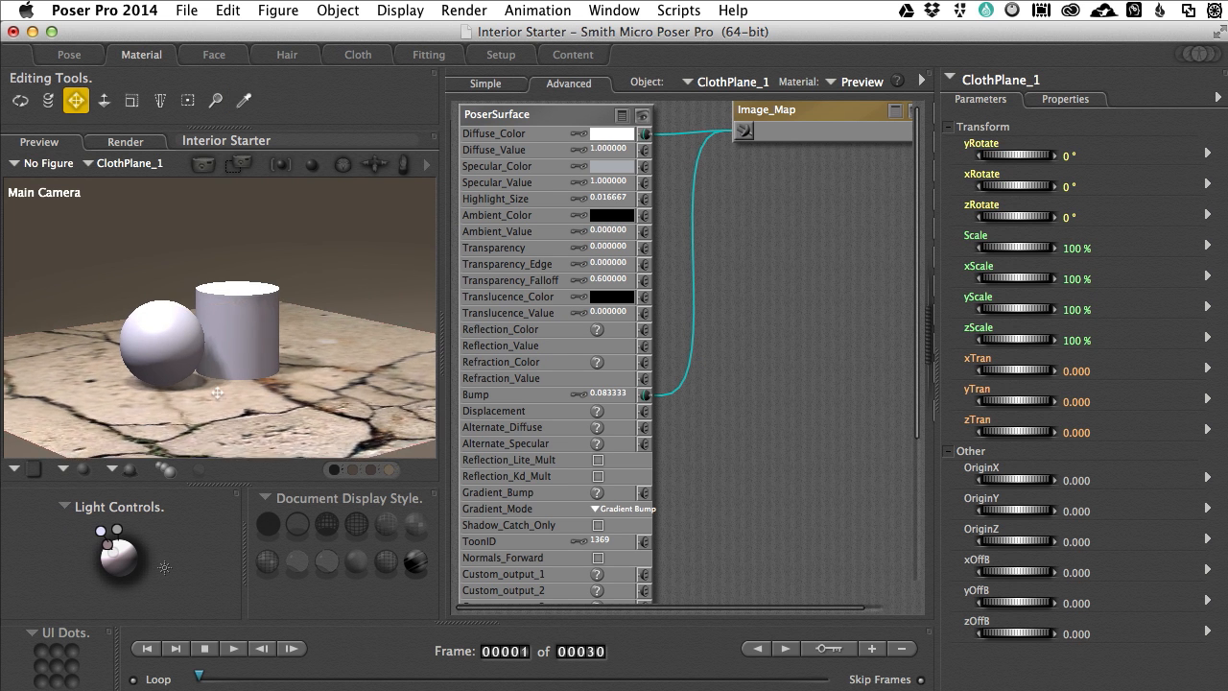
left_click_drag(217, 392, 217, 300)
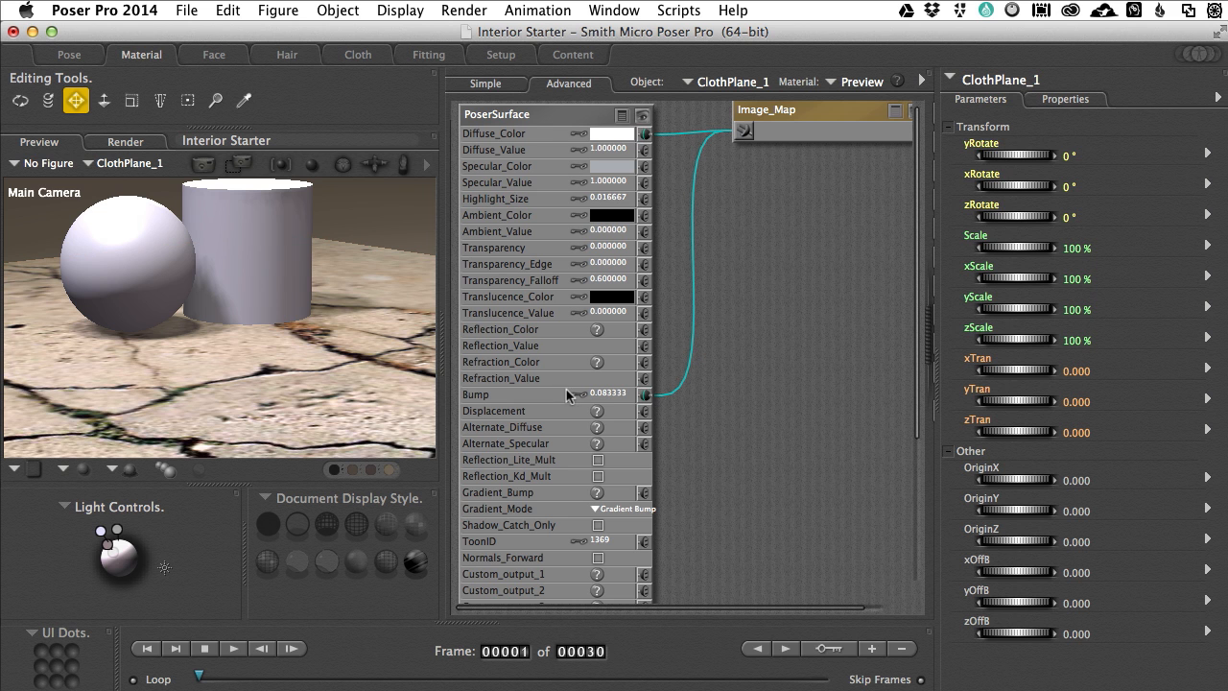
left_click(647, 400)
left_click(676, 395)
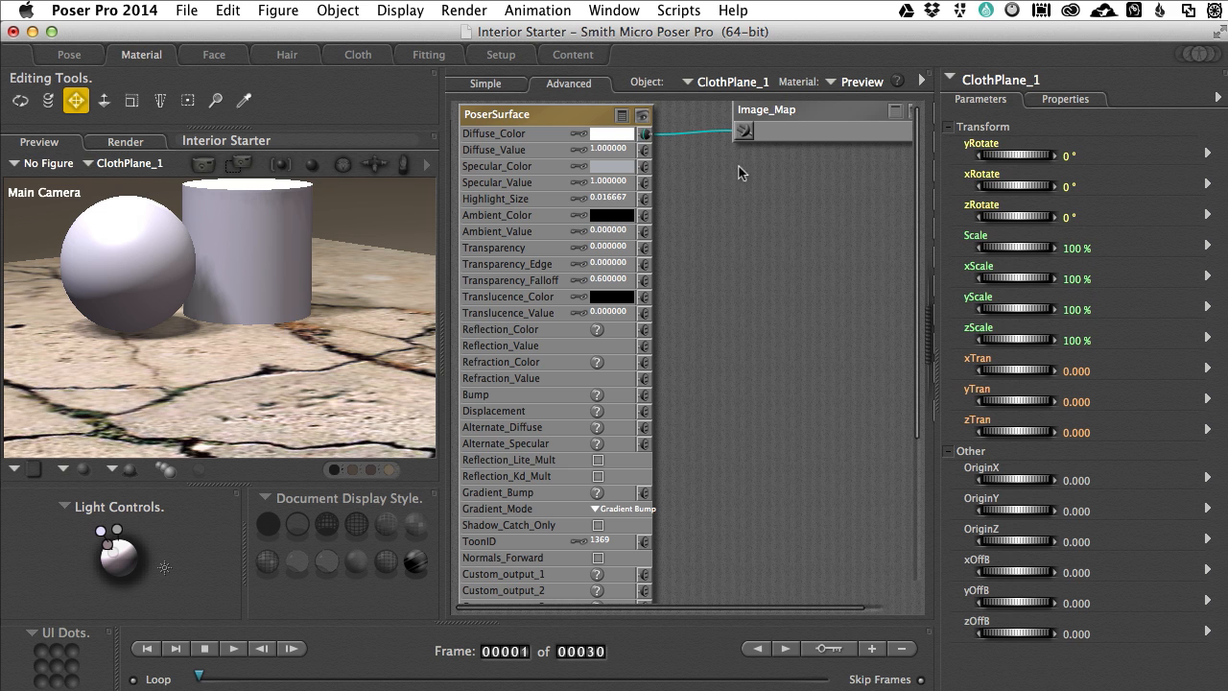
Step: Duplicate the Image_Map node and place the copy directly below the original
left_click(786, 113)
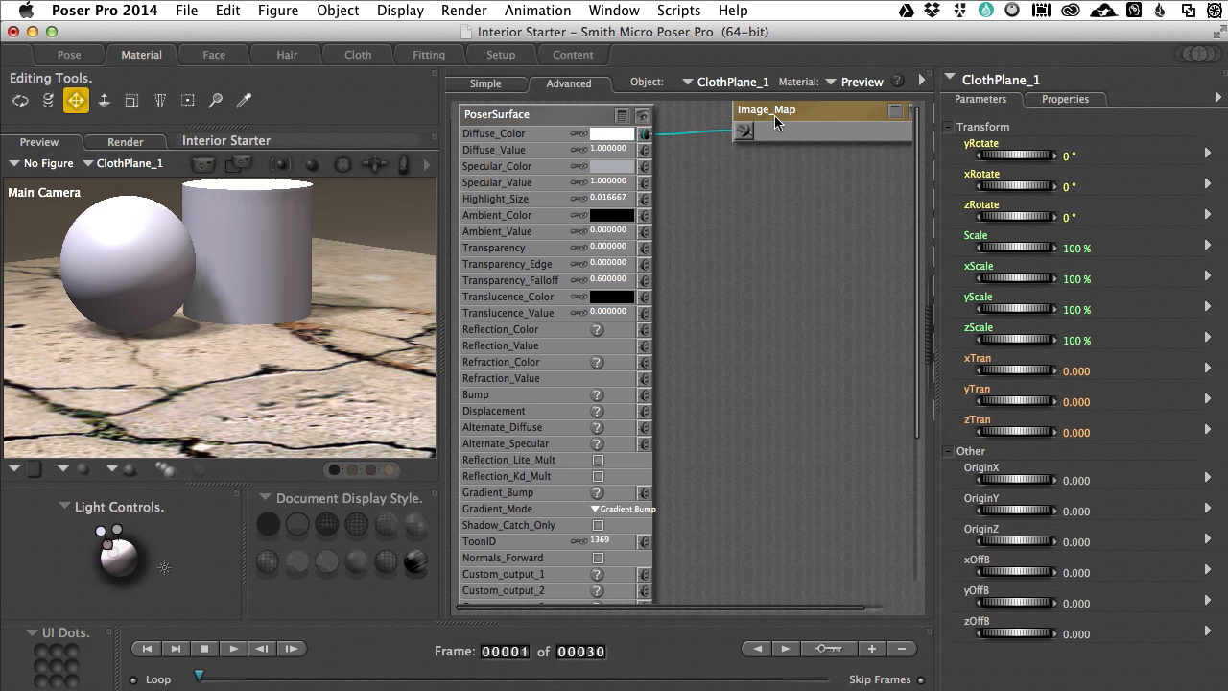
right_click(782, 112)
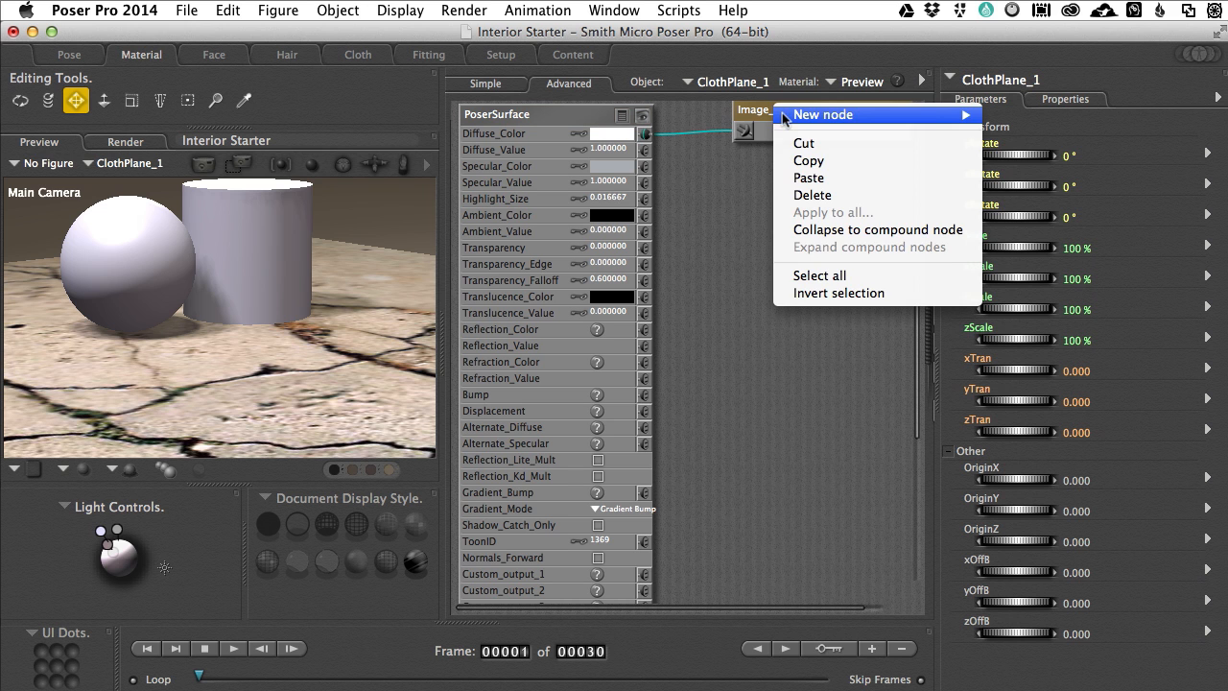
left_click(811, 161)
right_click(741, 171)
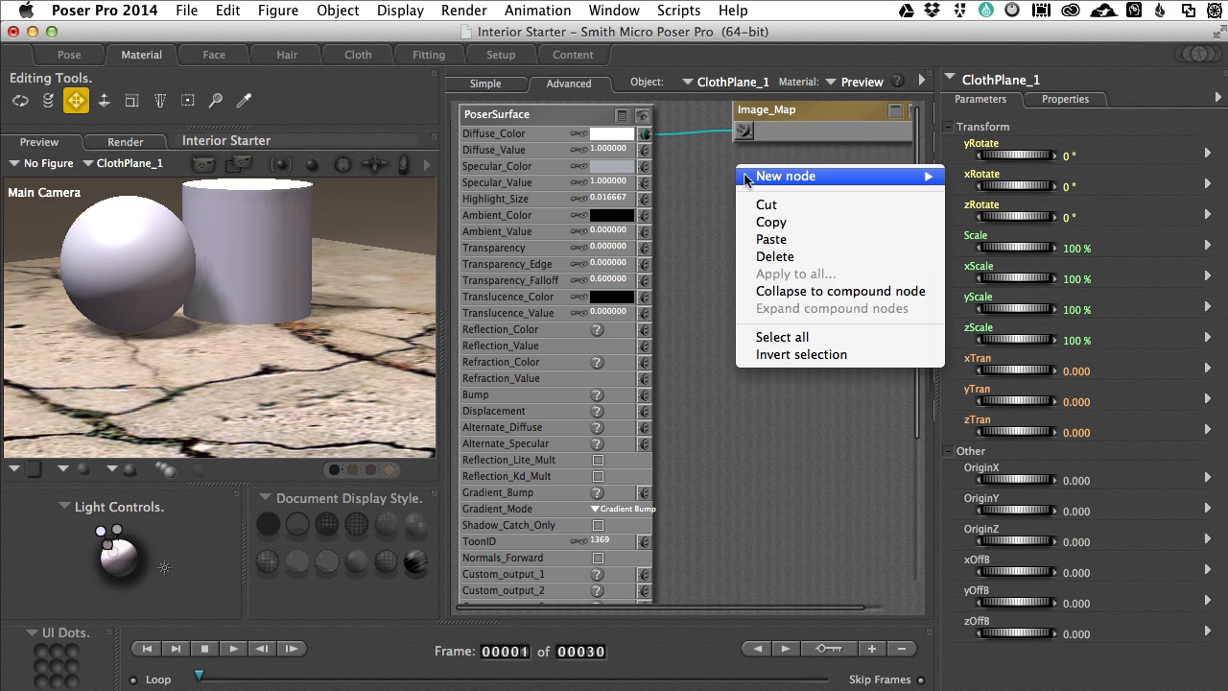
left_click(769, 234)
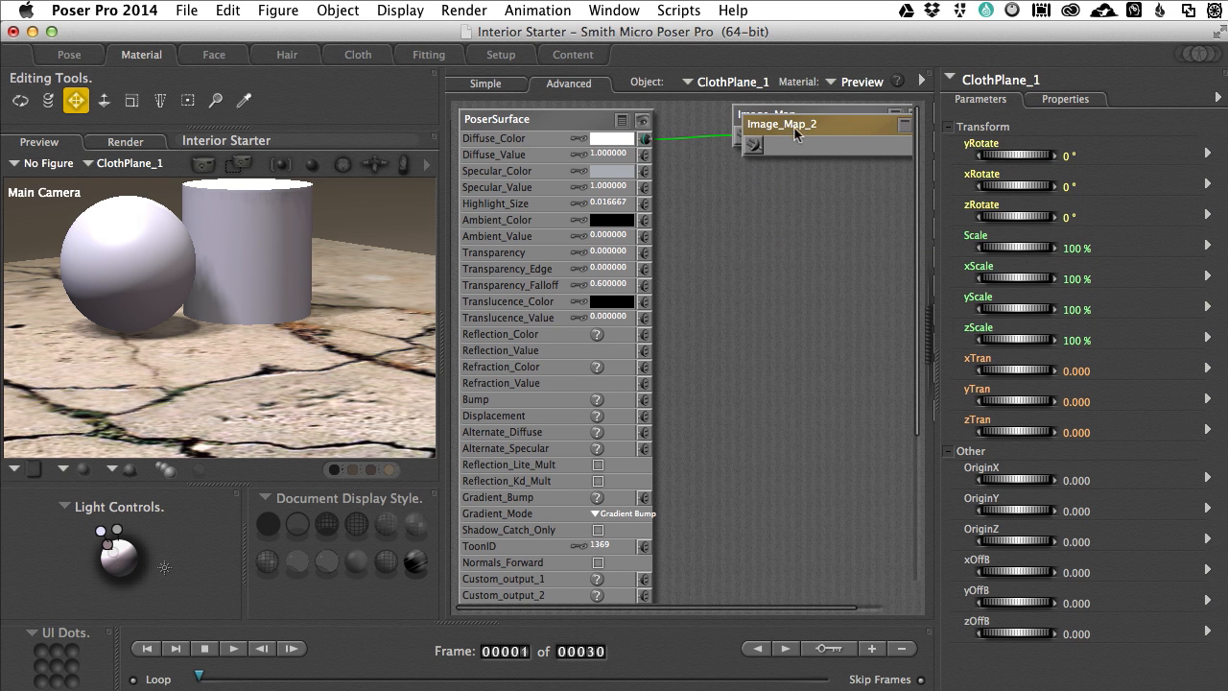
left_click_drag(804, 132, 792, 189)
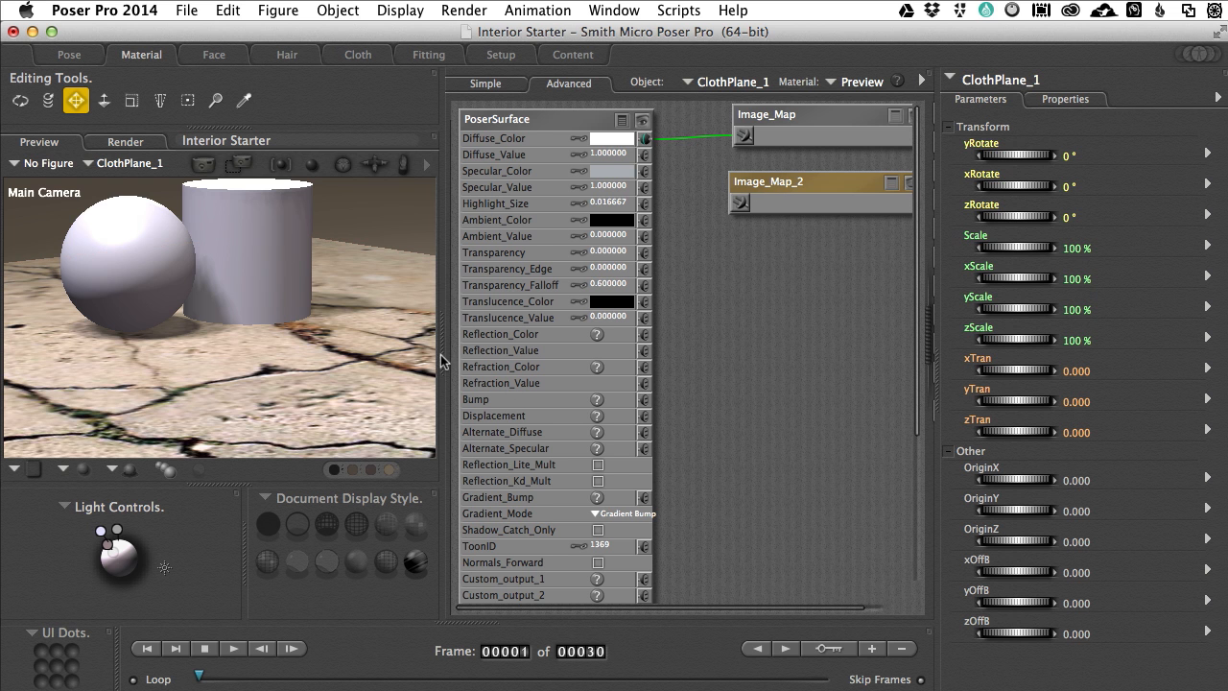
Step: Narrow the preview pane and rename the copied image map node as Normal
left_click_drag(441, 353, 426, 355)
left_click_drag(247, 355, 236, 355)
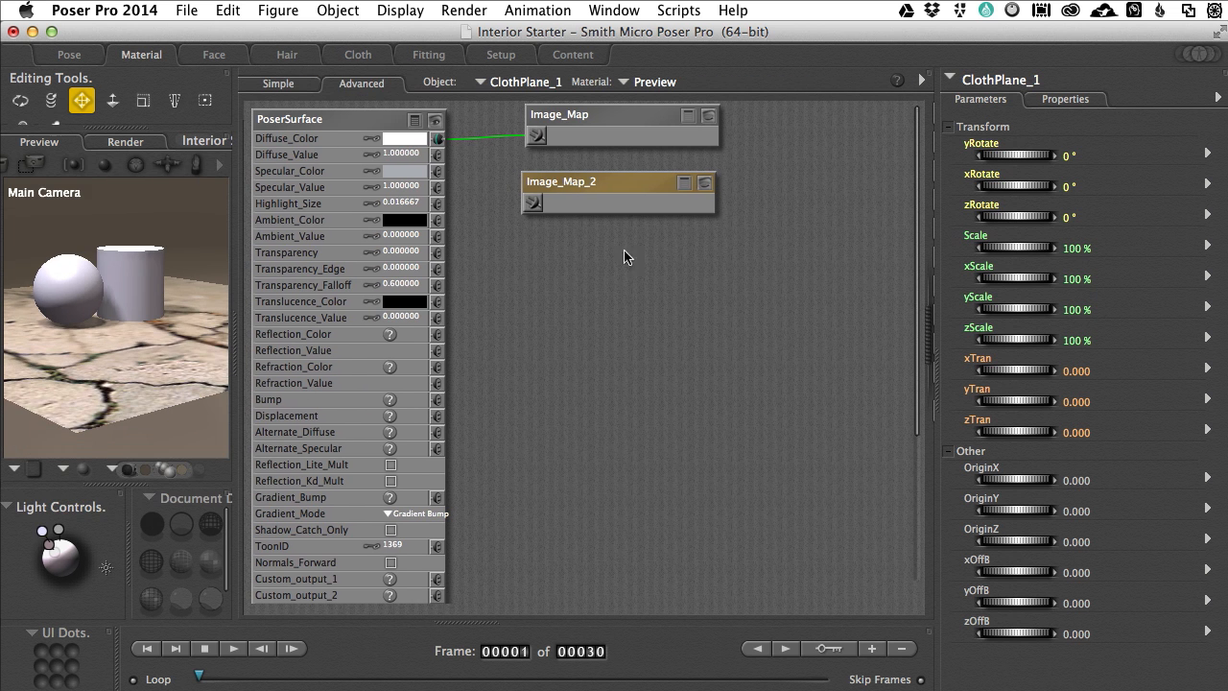
double_click(561, 180)
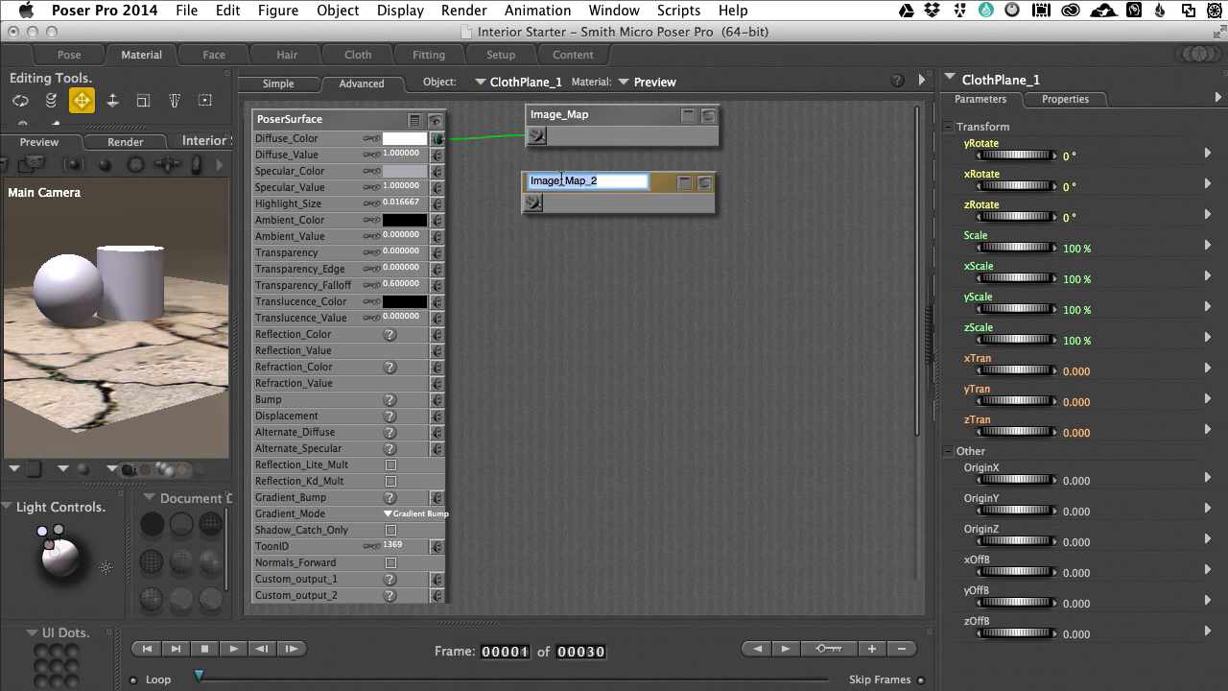
type("Normal")
key("Escape")
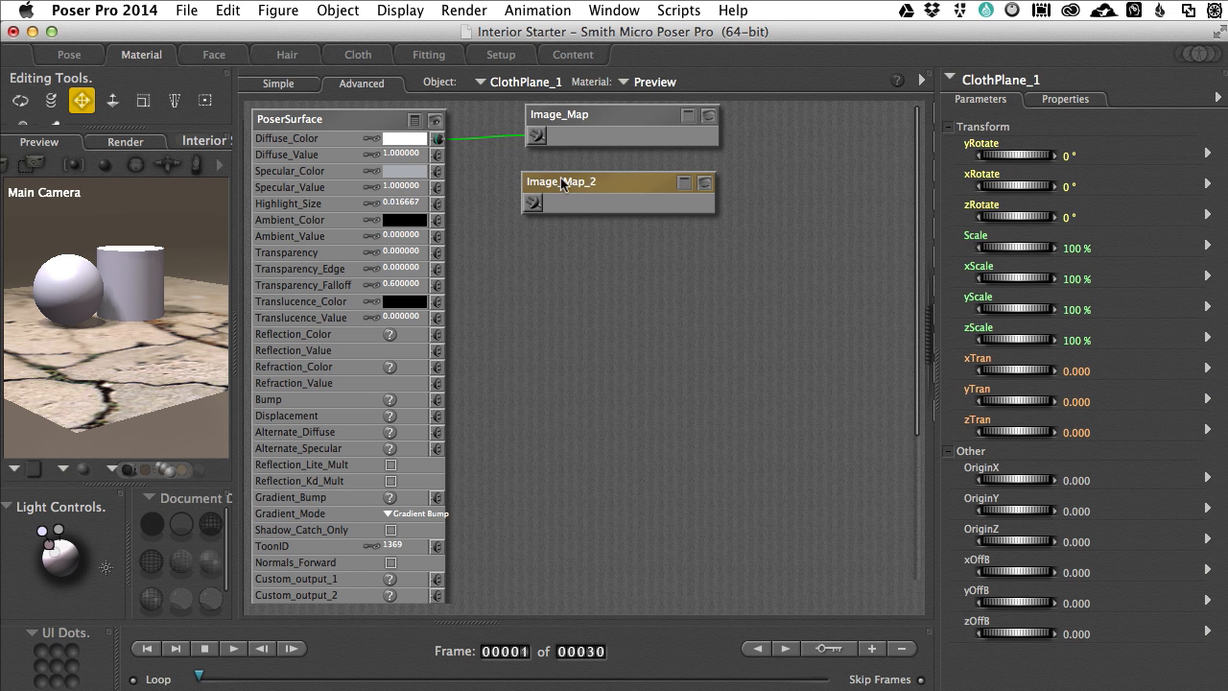
Step: Expand the Normal node and replace its image source with Stone3tx_NRM.png
left_click(683, 183)
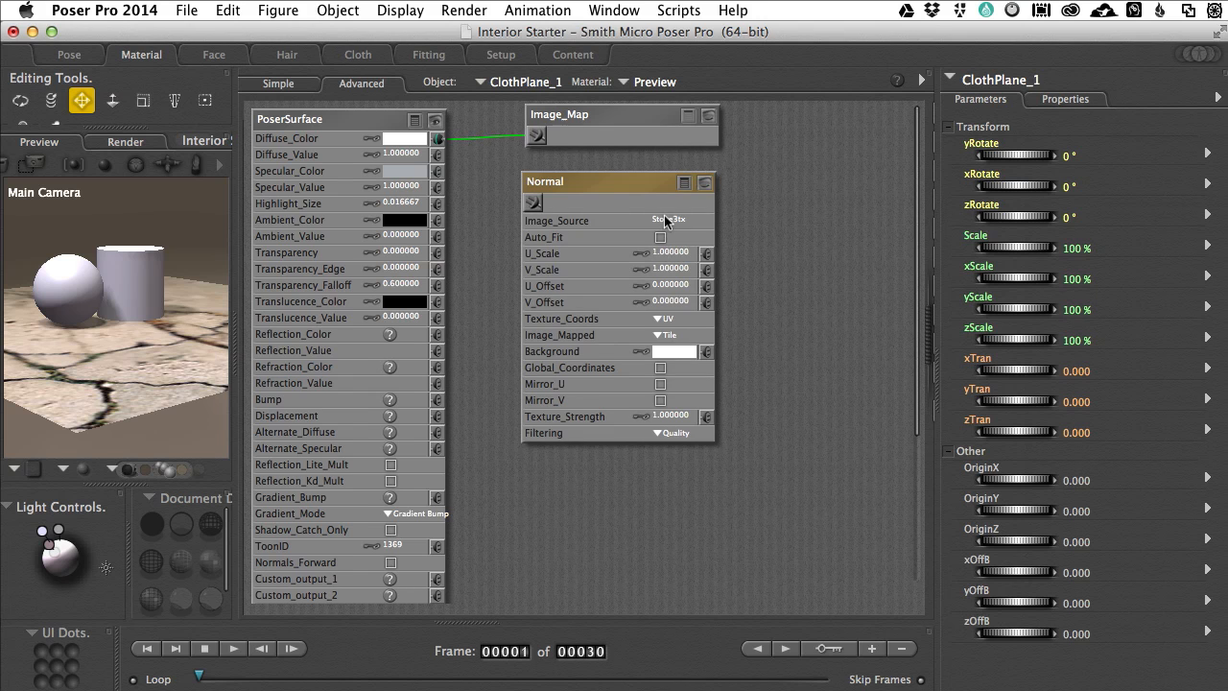
left_click(660, 218)
left_click(687, 224)
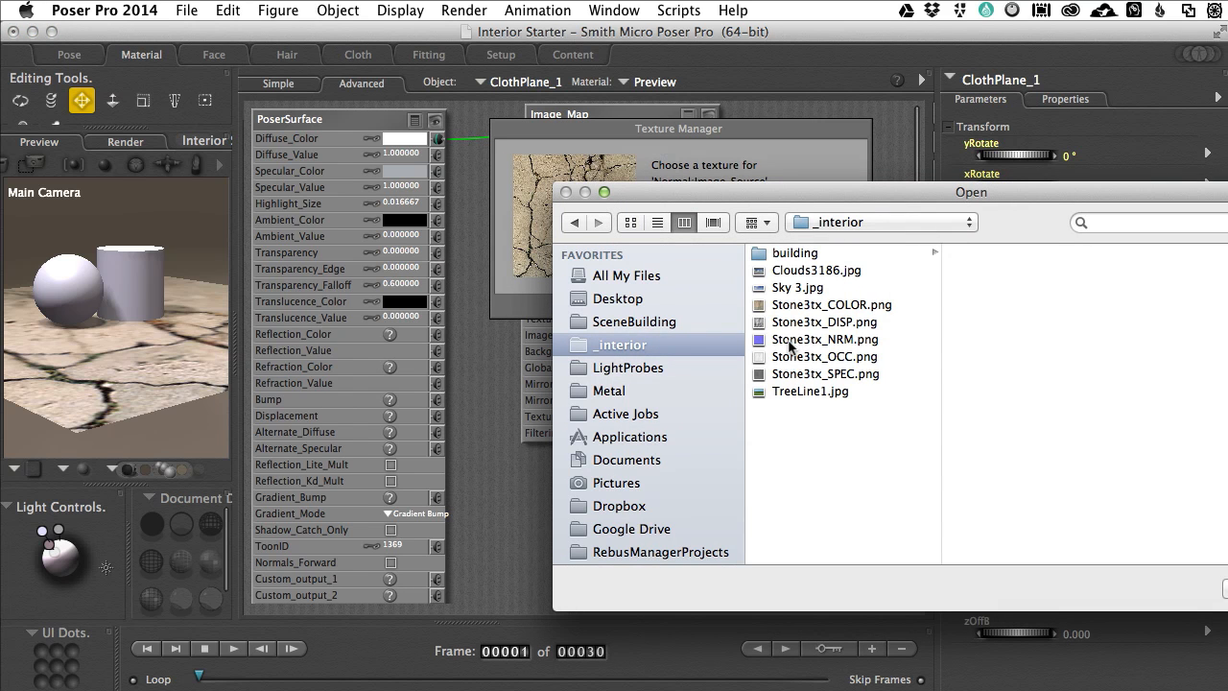
left_click(784, 341)
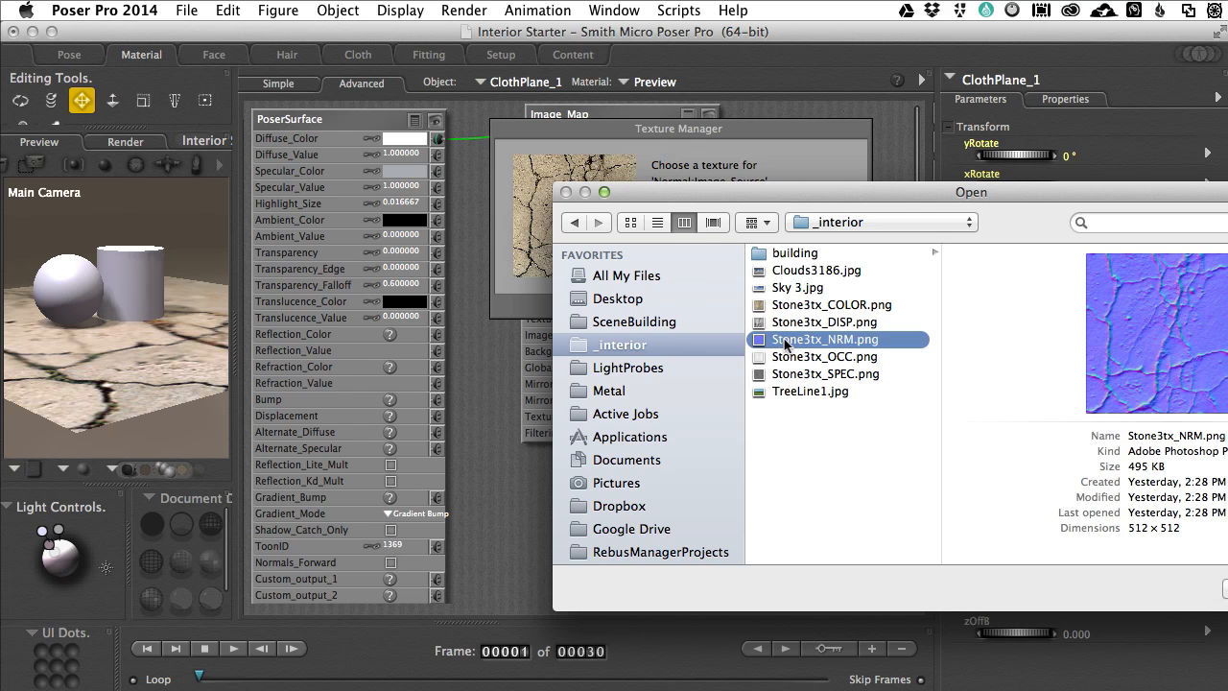
left_click_drag(926, 195, 827, 161)
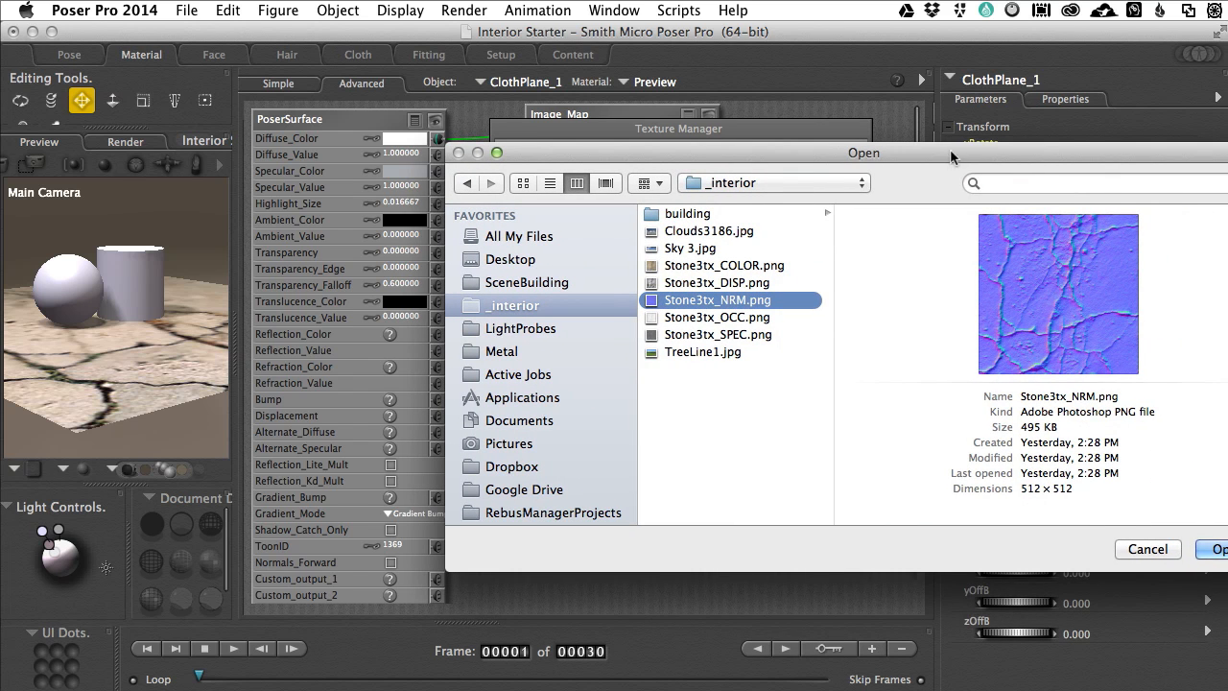
left_click_drag(956, 153, 909, 143)
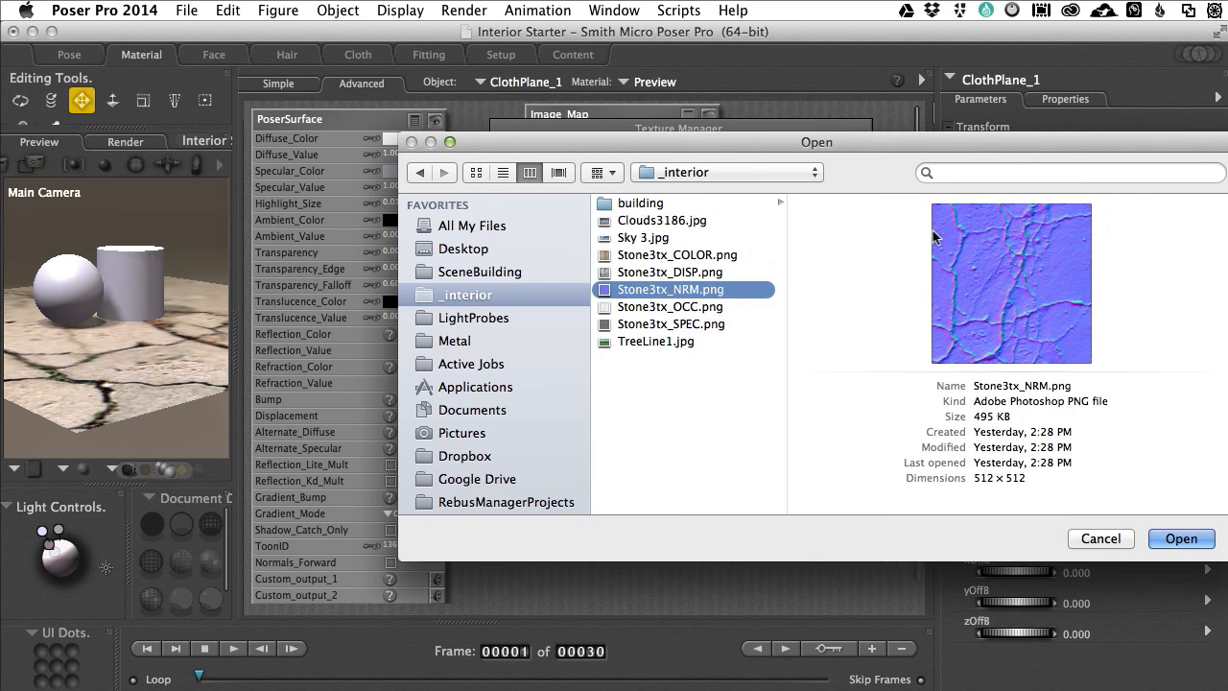
left_click(1180, 539)
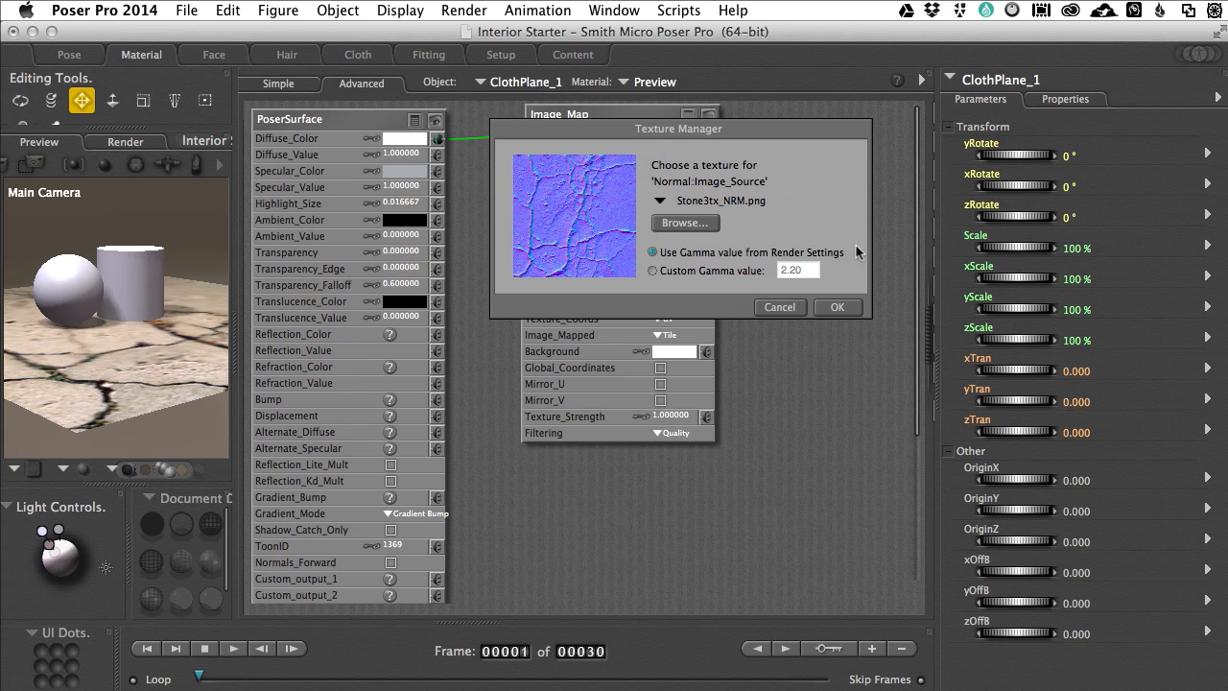
left_click(836, 307)
Step: Connect the Normal node to PoserSurface's Gradient_Bump and set Gradient_Mode to Normal Map (object space)
left_click_drag(614, 183, 775, 186)
left_click_drag(694, 208, 443, 499)
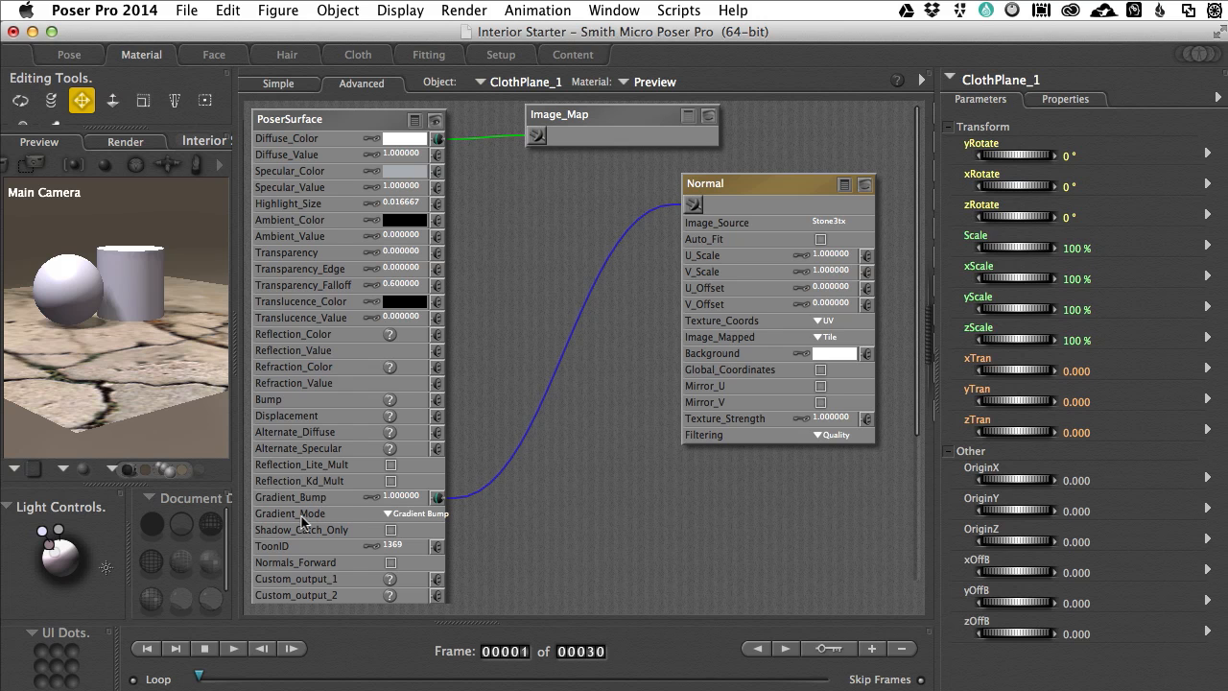
left_click(387, 515)
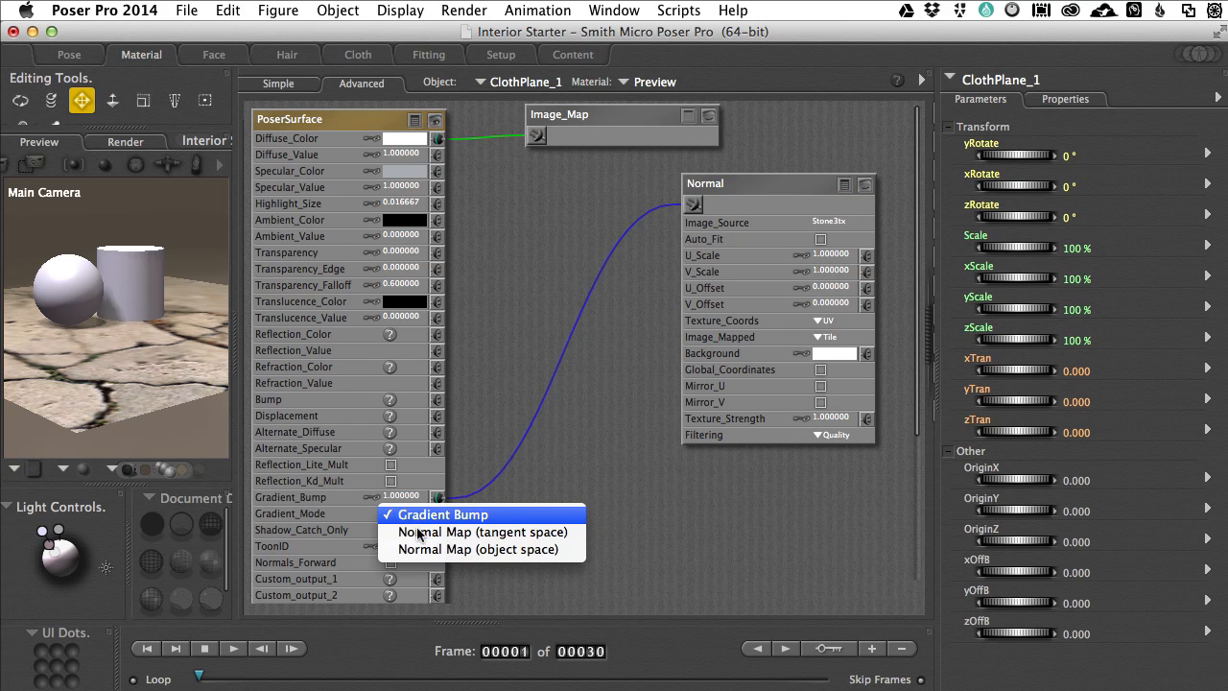
left_click(515, 550)
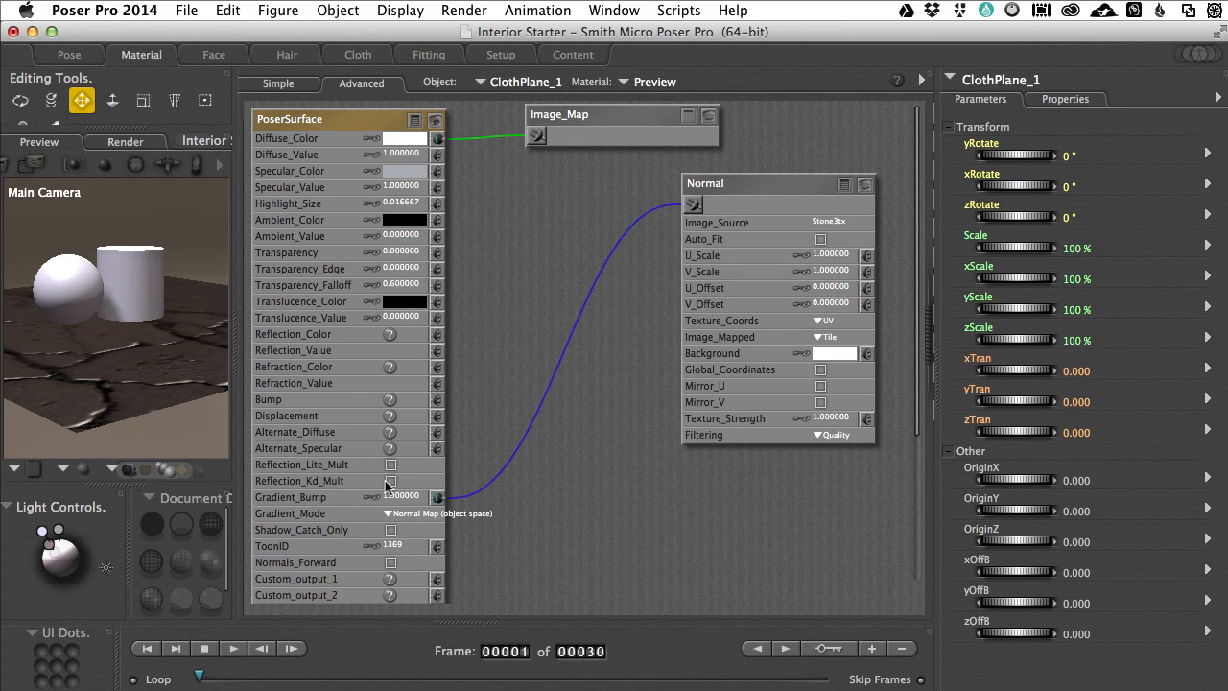
Step: Switch the PoserSurface's Gradient_Mode to Normal Map (tangent space) and widen the preview pane
left_click(436, 515)
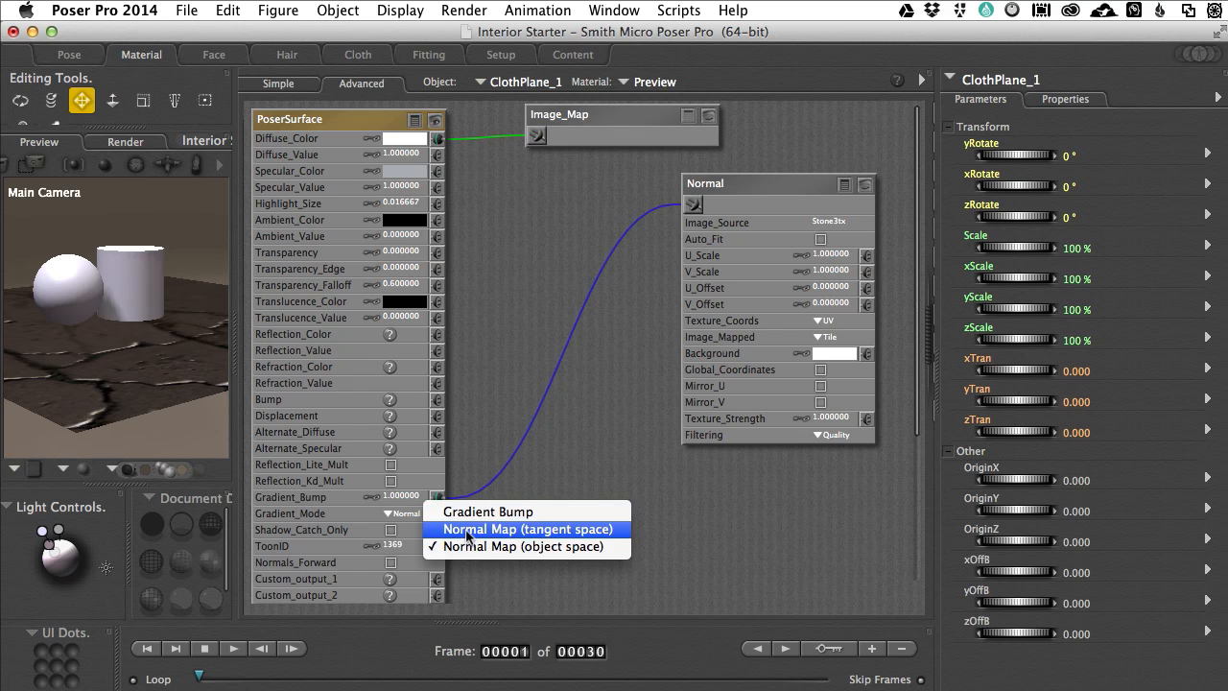
left_click(468, 532)
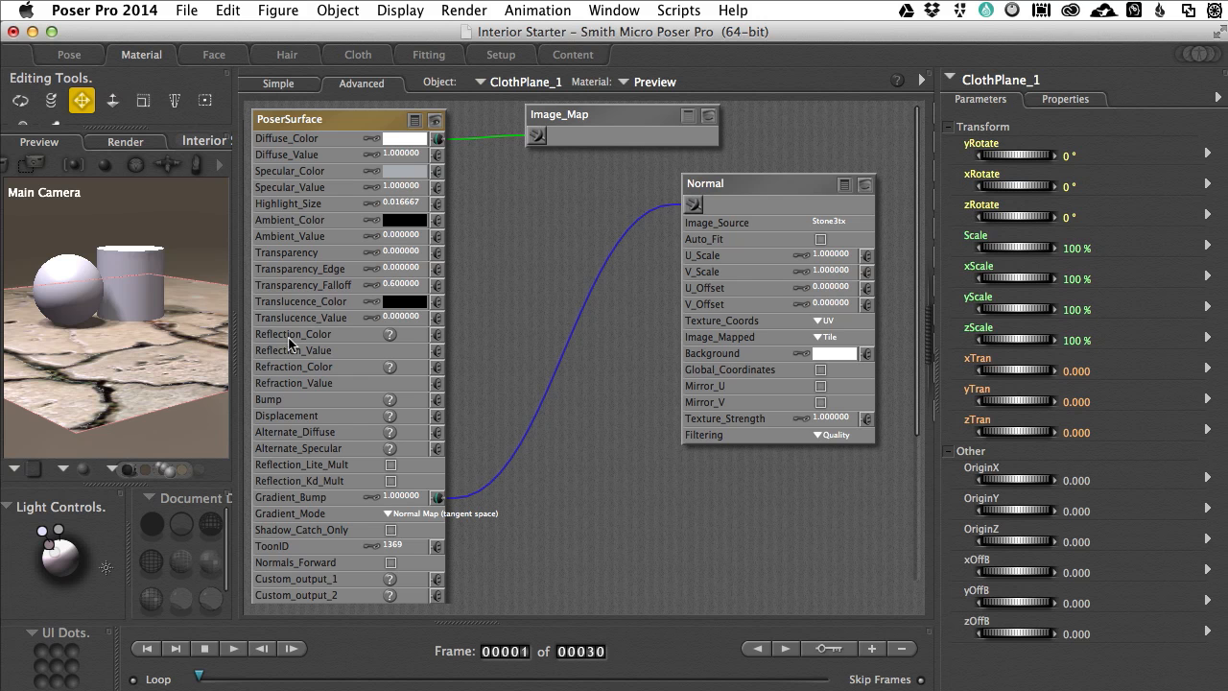
left_click_drag(237, 343, 610, 335)
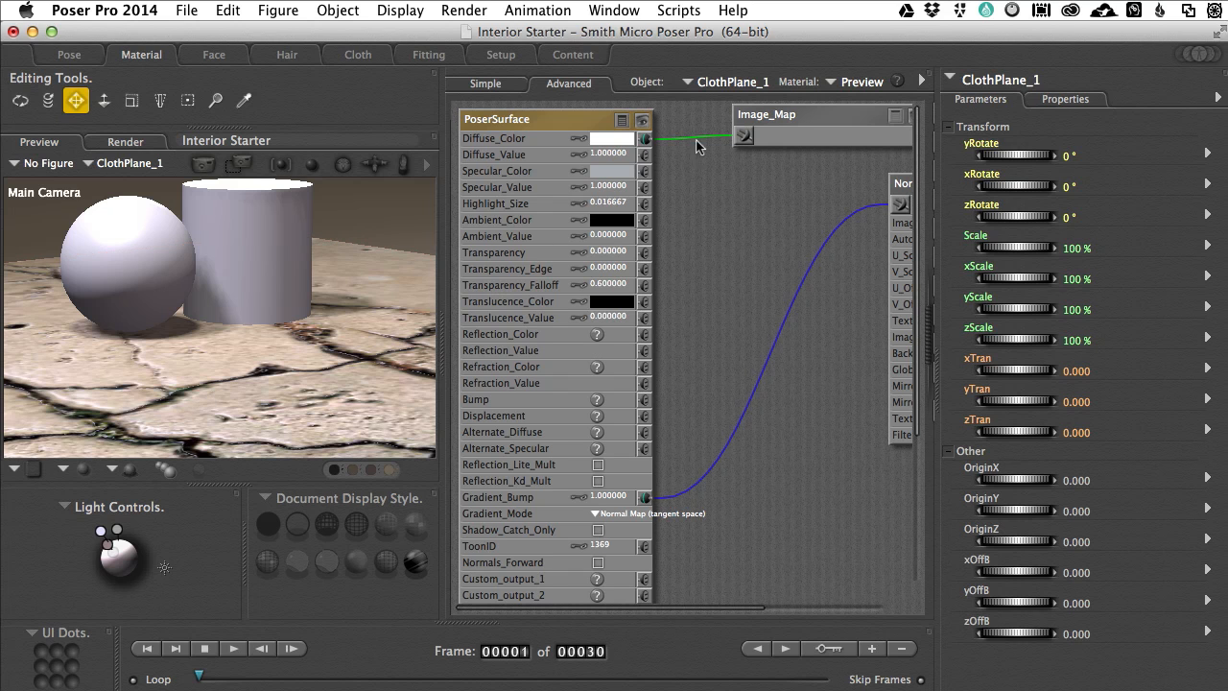
Step: Connect the Image_Map node to the PoserSurface's Specular_Color and darken the Specular_Color swatch to medium grey
left_click(743, 139)
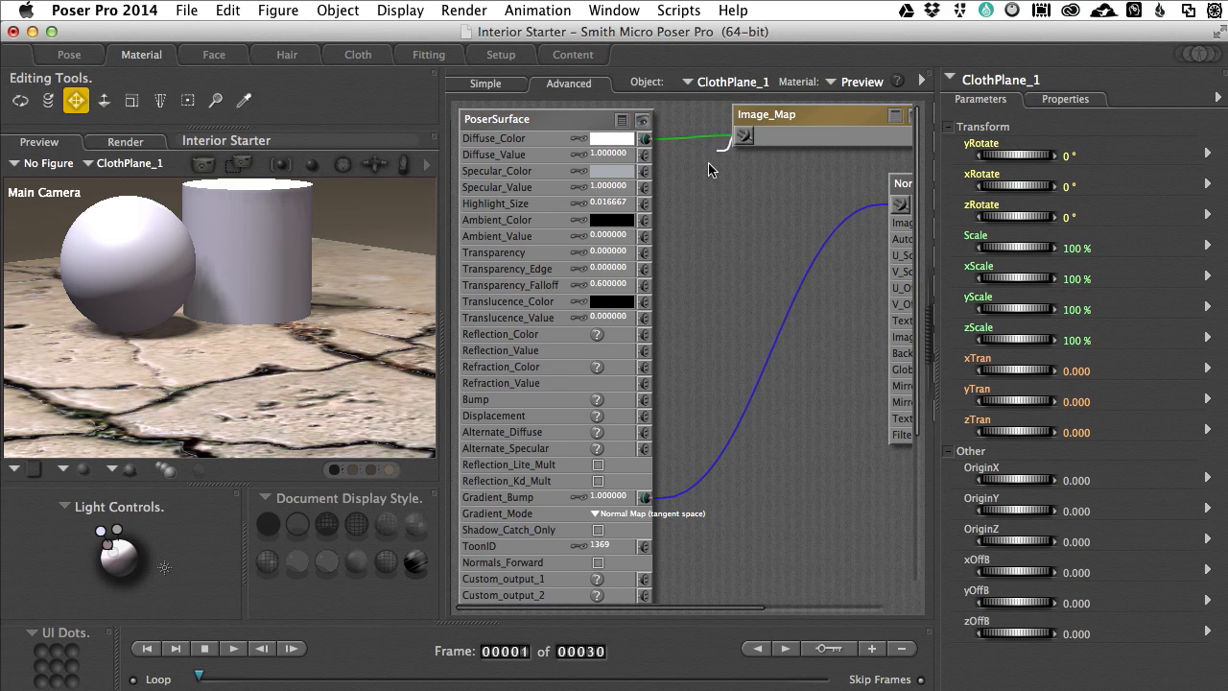
left_click_drag(684, 169, 645, 172)
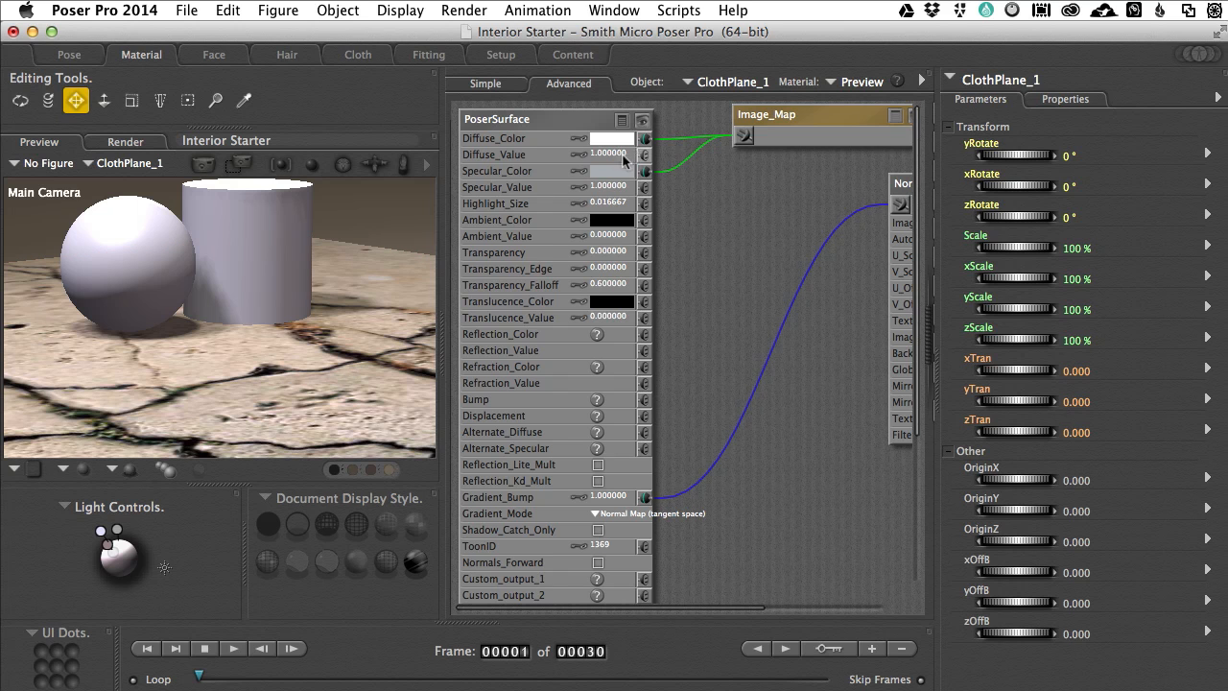
left_click(612, 172)
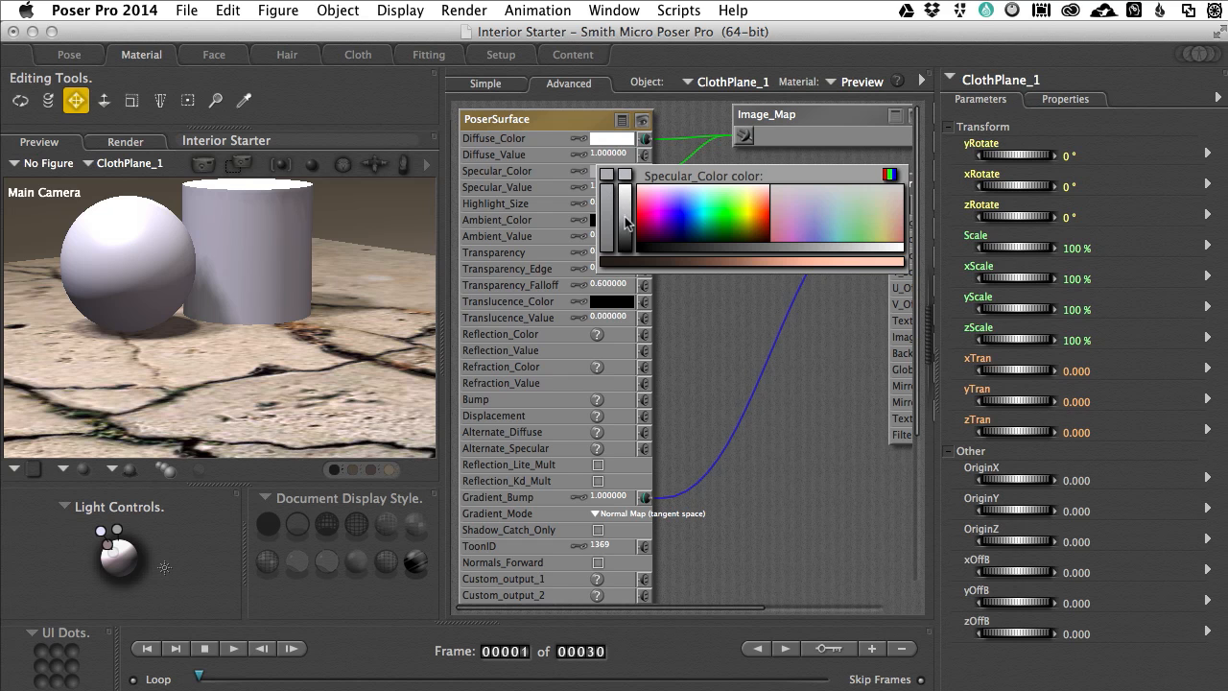
left_click(611, 176)
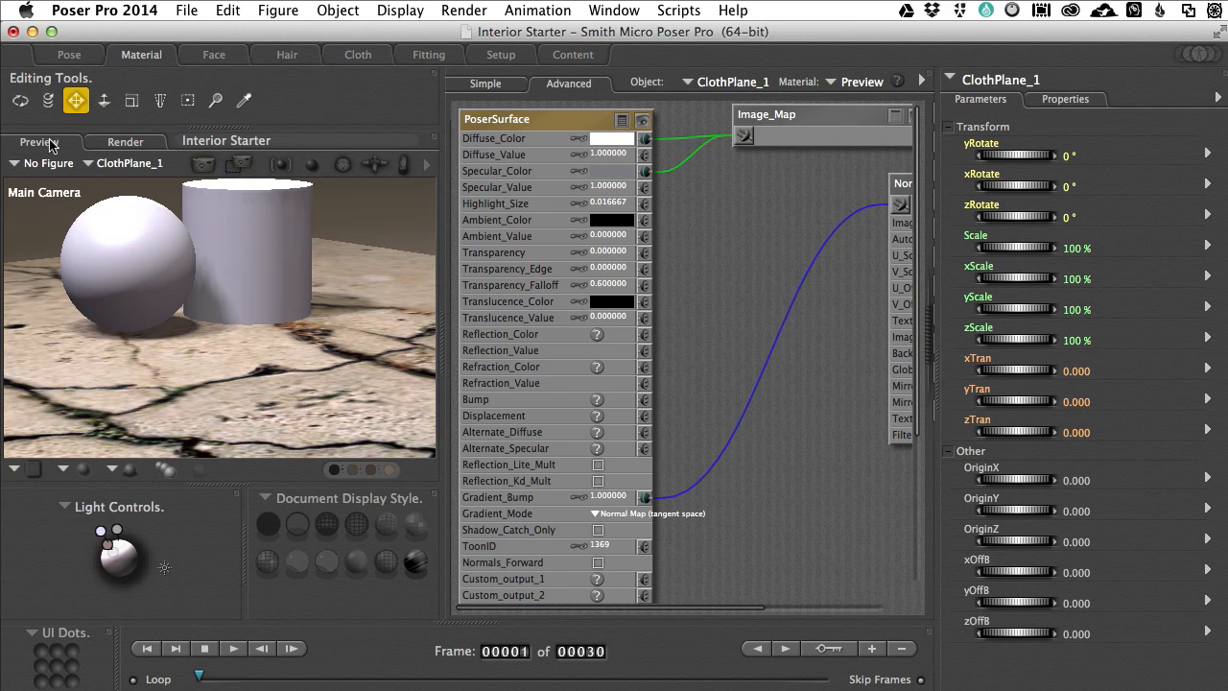
Step: Select the sphere BallUV3_1 in the scene and show the material presets in the library
left_click_drag(180, 289, 170, 319)
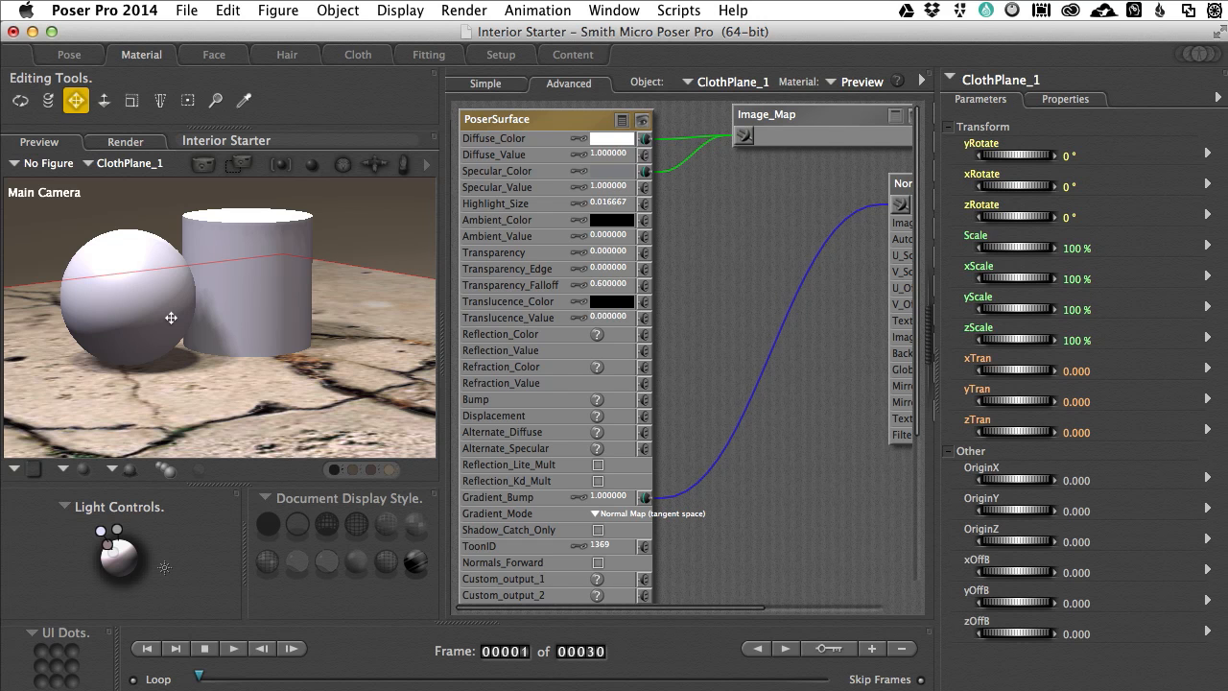
left_click(122, 302)
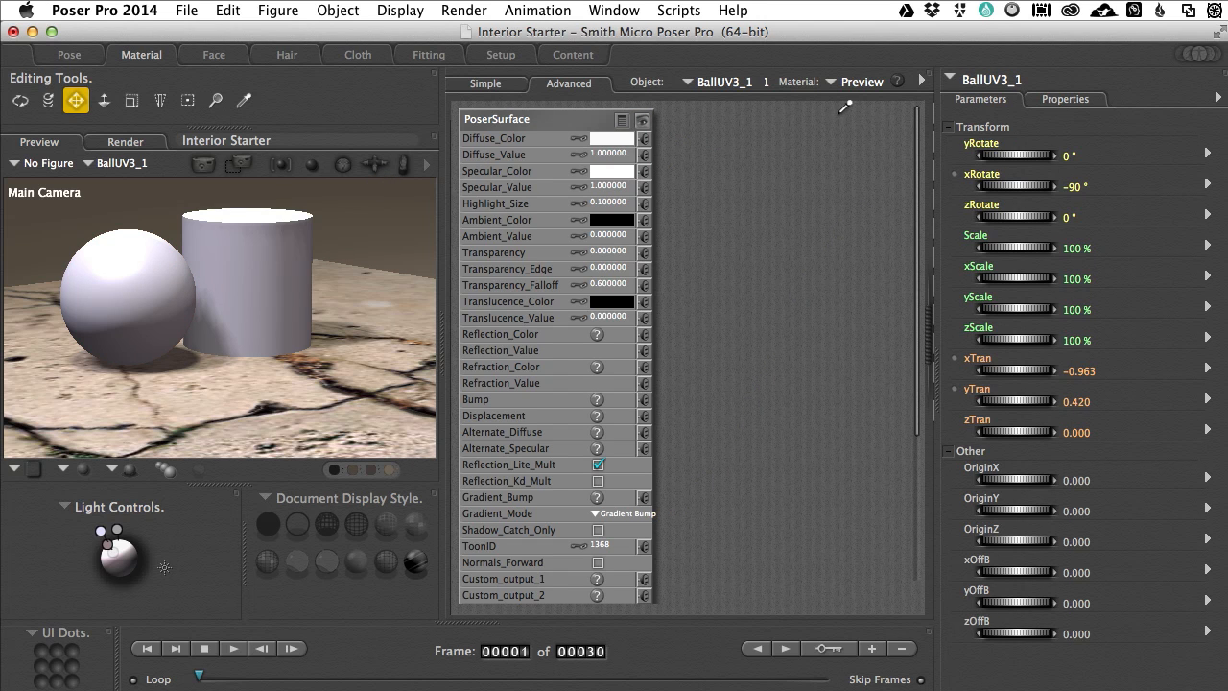
left_click(589, 10)
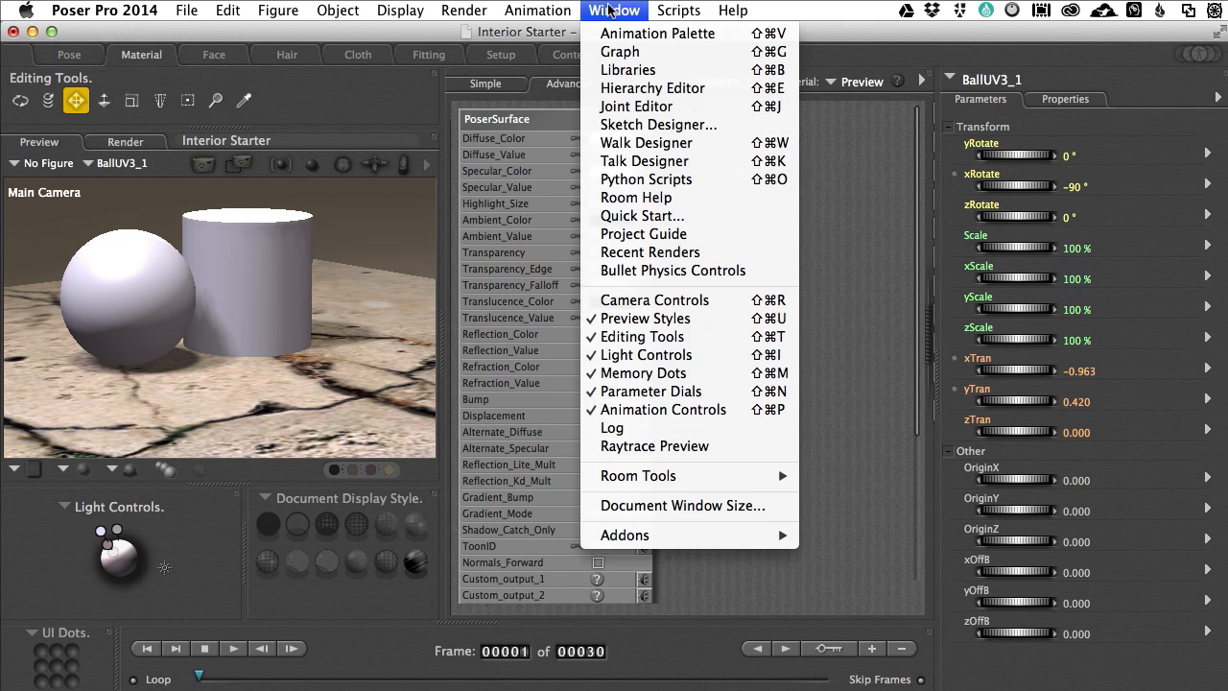
left_click(623, 71)
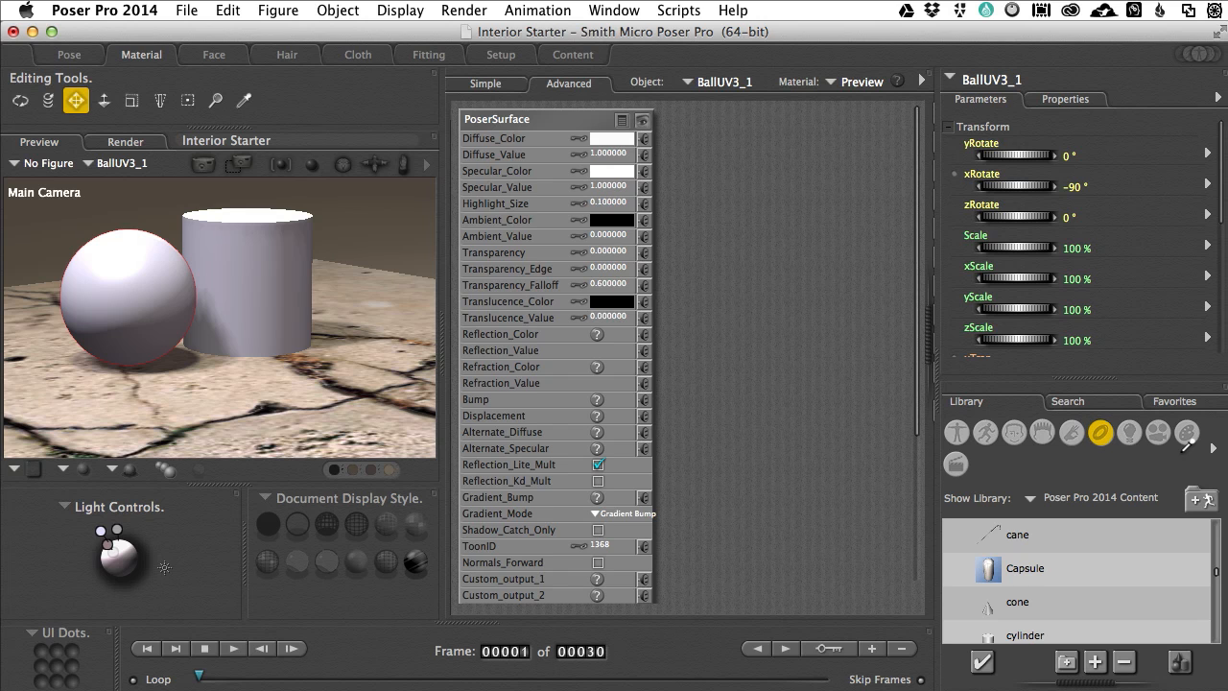
left_click(1186, 434)
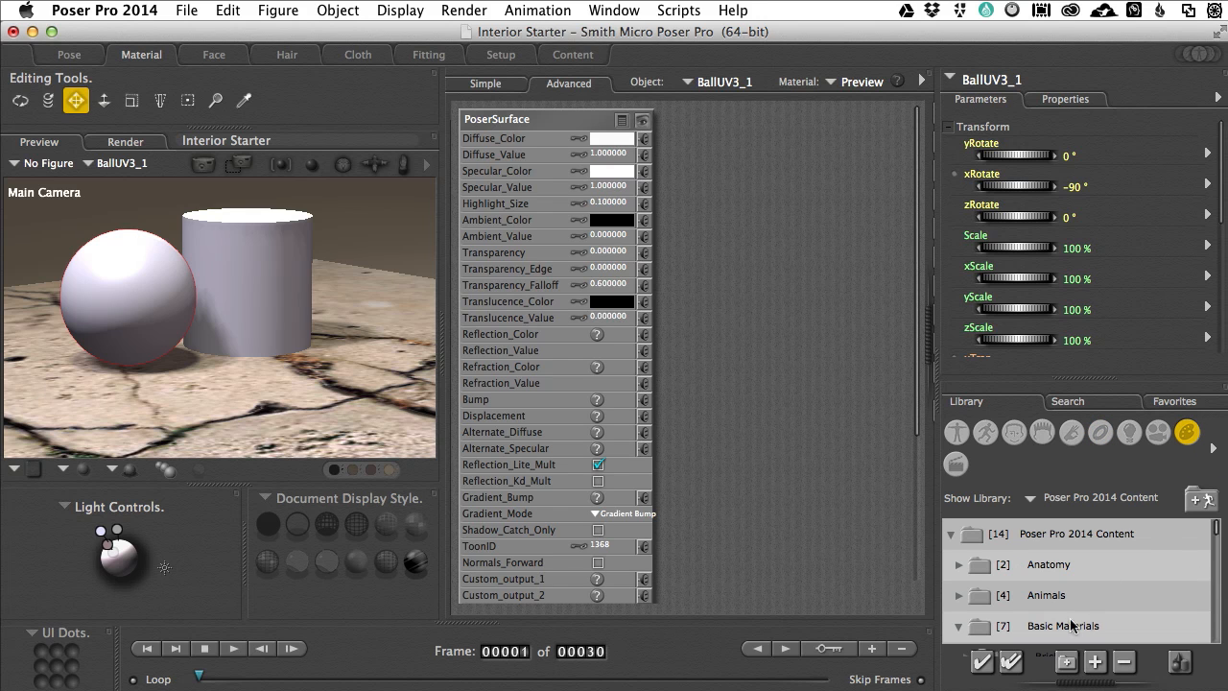
Step: Apply the Crystal Ball preset from the Poser Pro 2014 materials to the sphere and render the scene
left_click_drag(1221, 533, 1214, 564)
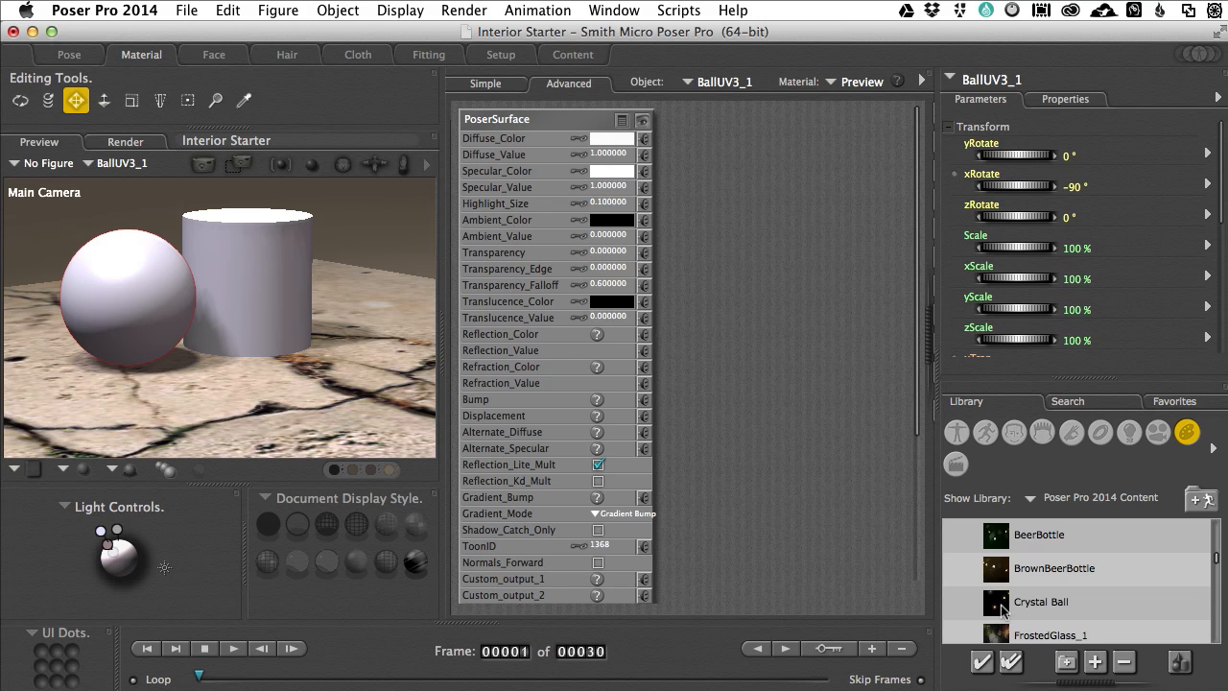
left_click(1002, 610)
left_click_drag(814, 549, 121, 295)
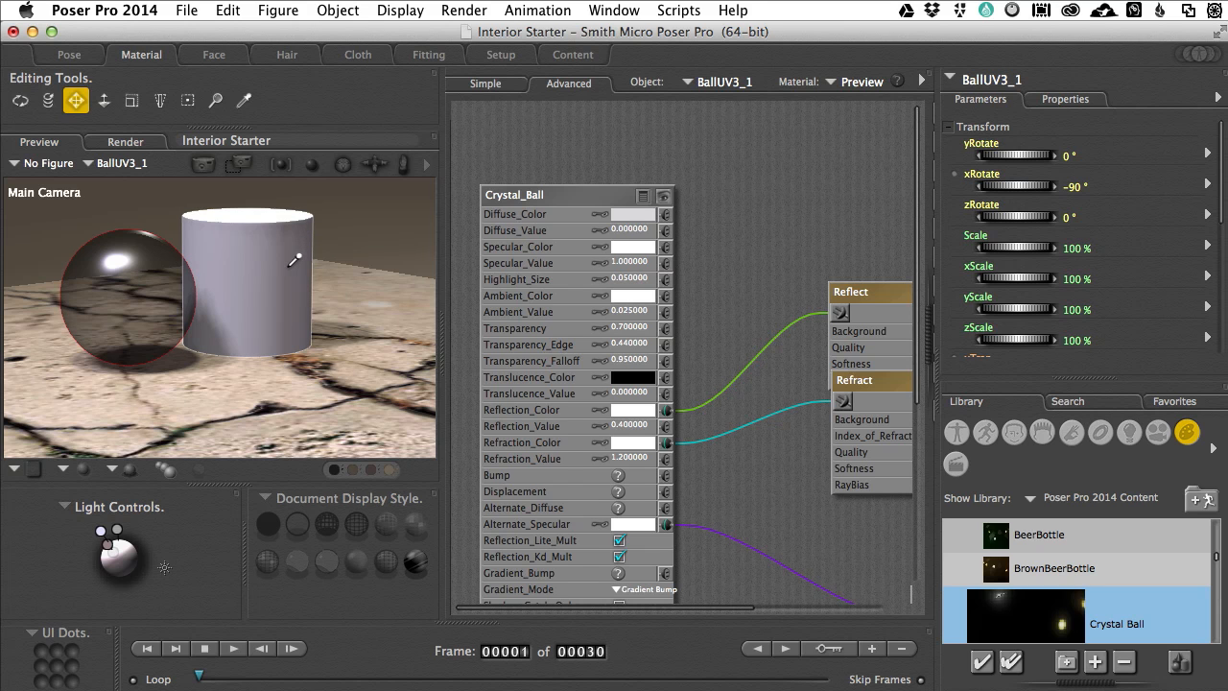
key("super+r")
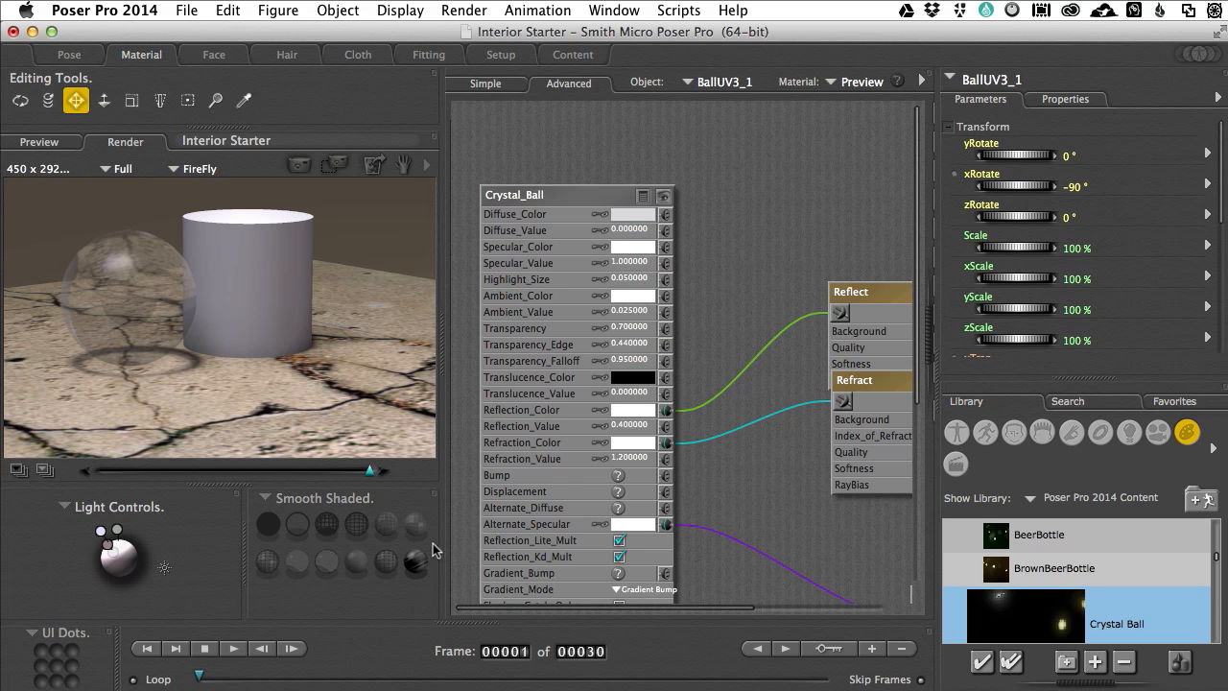
Step: Examine the Crystal_Ball material's surface settings and its connected Reflect, Refract and Anisotropic nodes
left_click(356, 522)
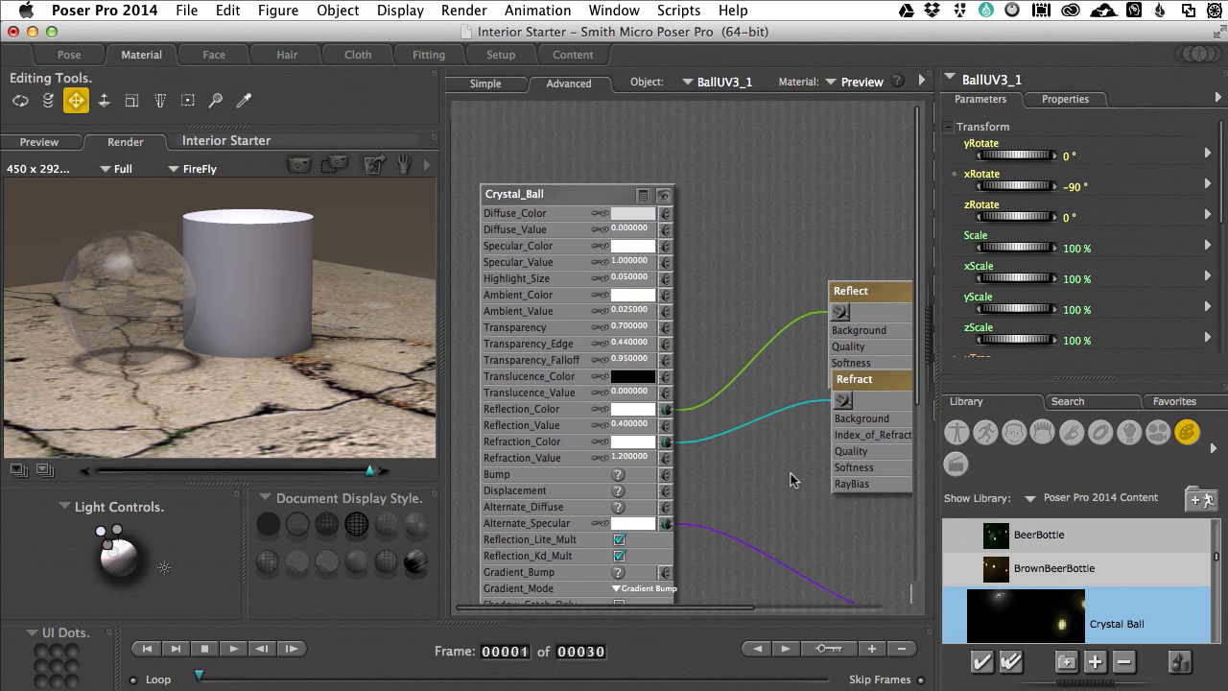
scroll(791, 473, "down", 5)
scroll(783, 464, "down", 6)
scroll(784, 464, "up", 2)
scroll(783, 465, "down", 2)
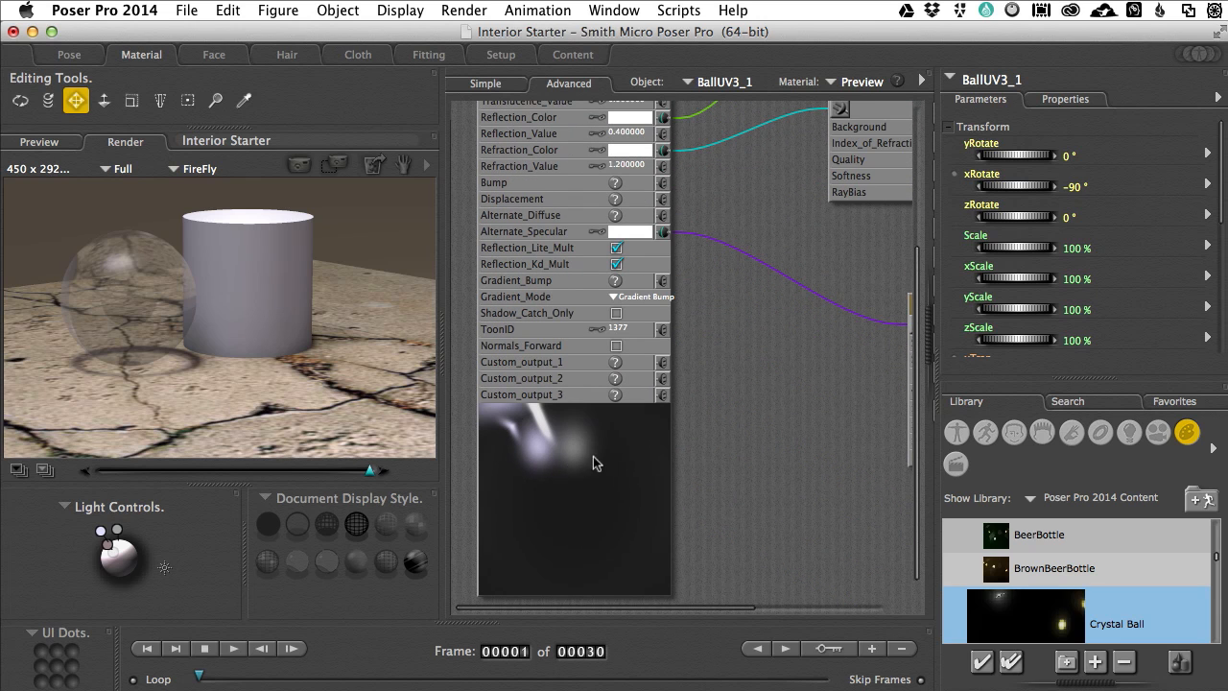
scroll(758, 412, "right", 3)
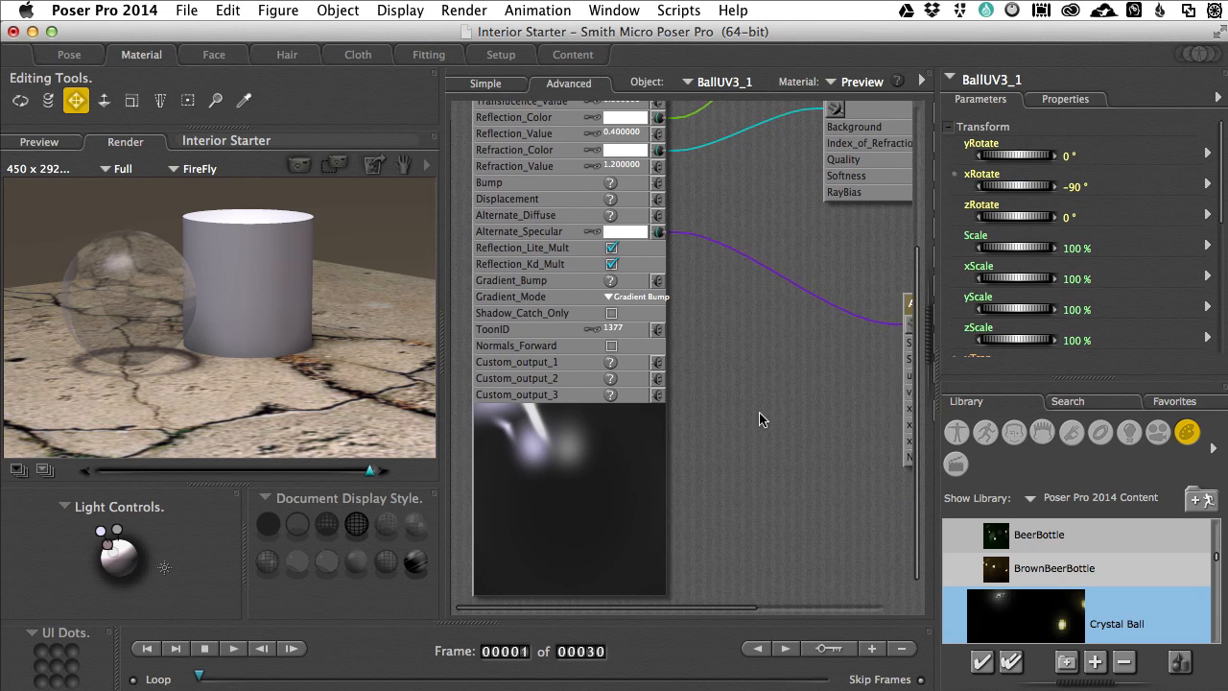
scroll(708, 305, "up", 5)
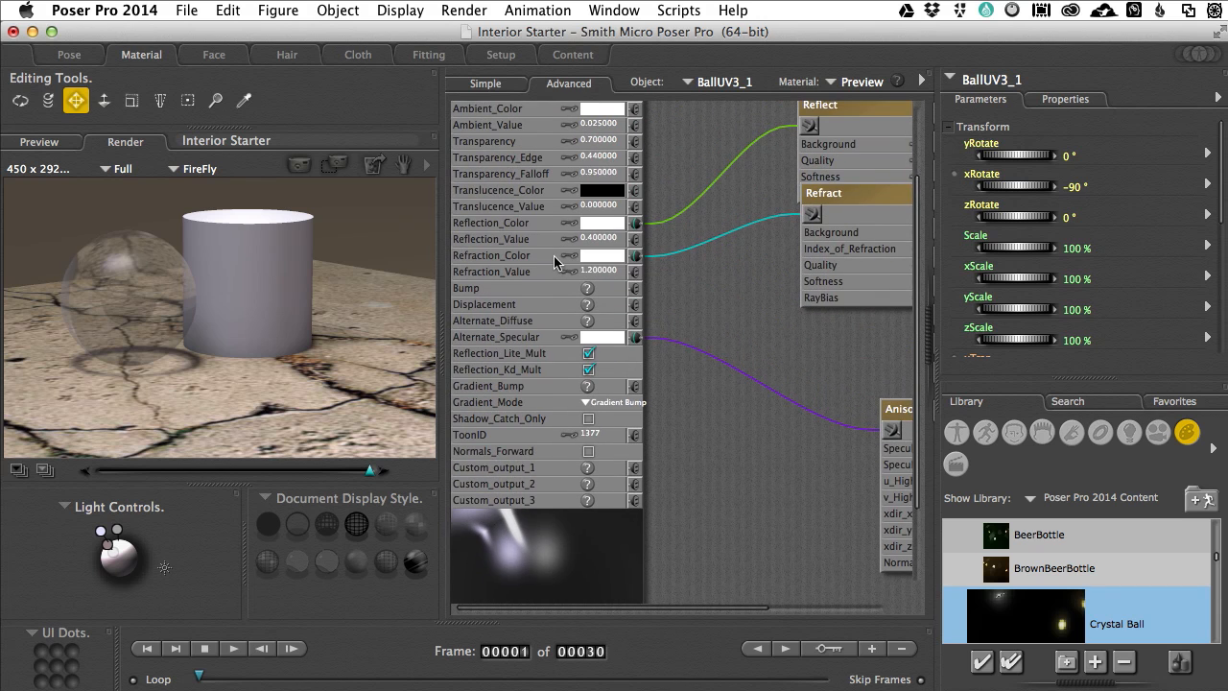
scroll(715, 274, "right", 5)
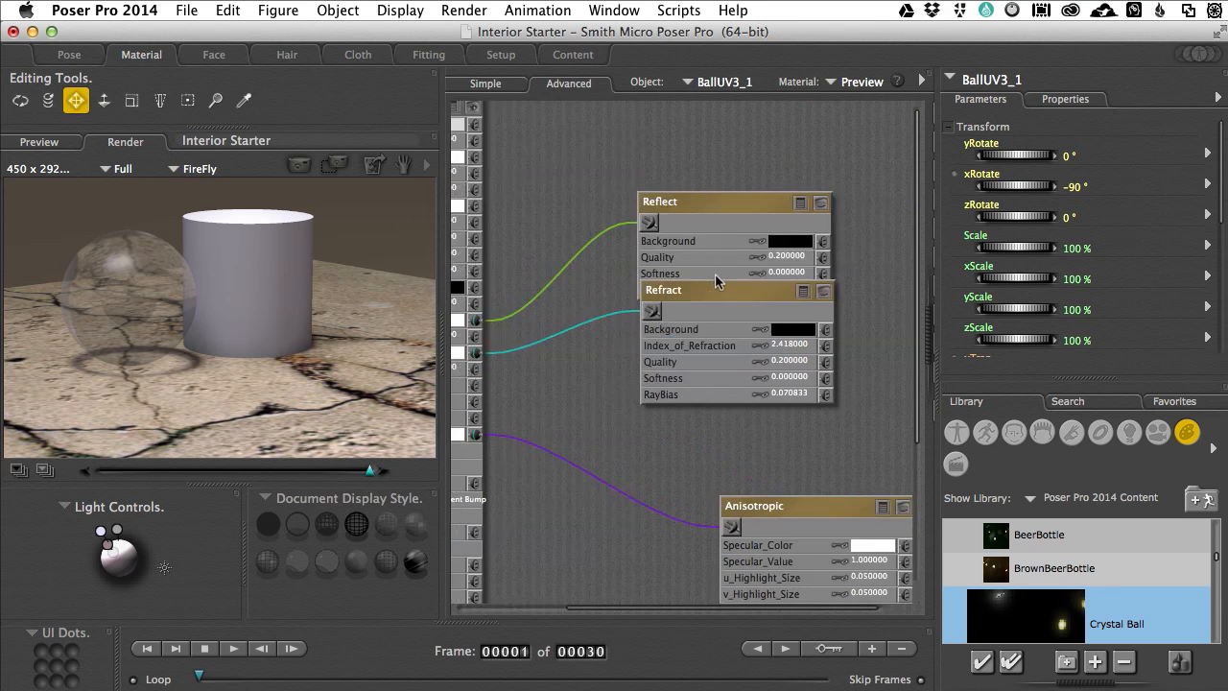
scroll(721, 307, "down", 5)
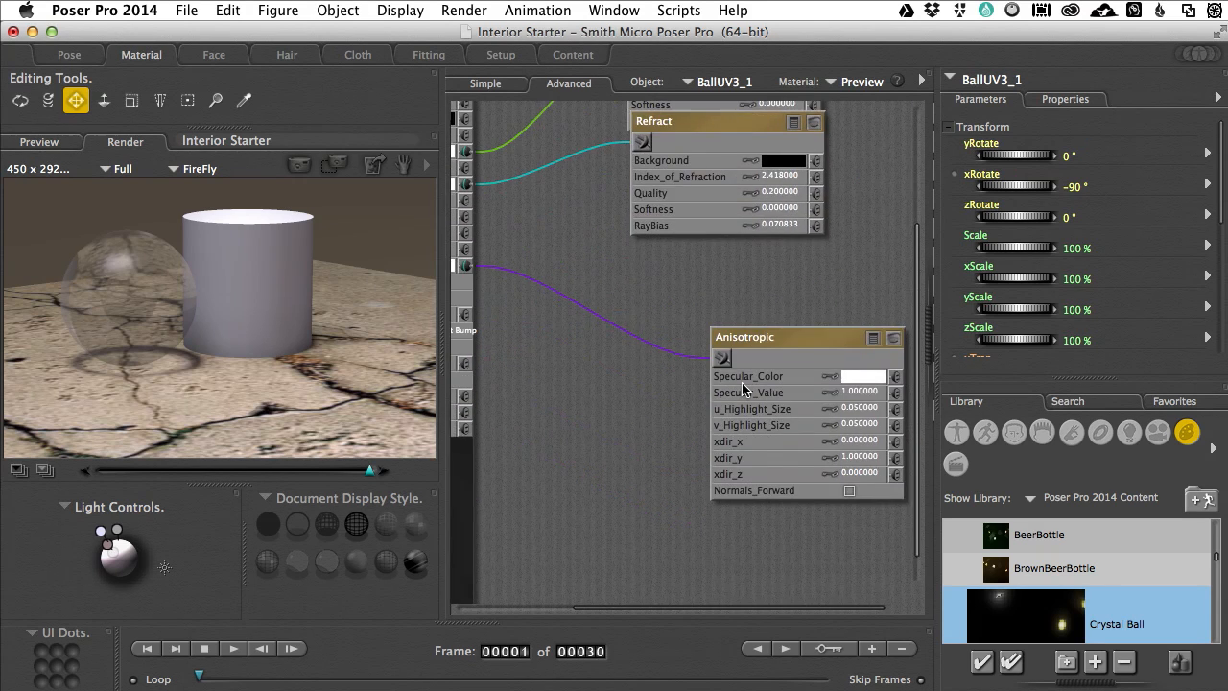
scroll(707, 364, "up", 5)
scroll(707, 363, "left", 5)
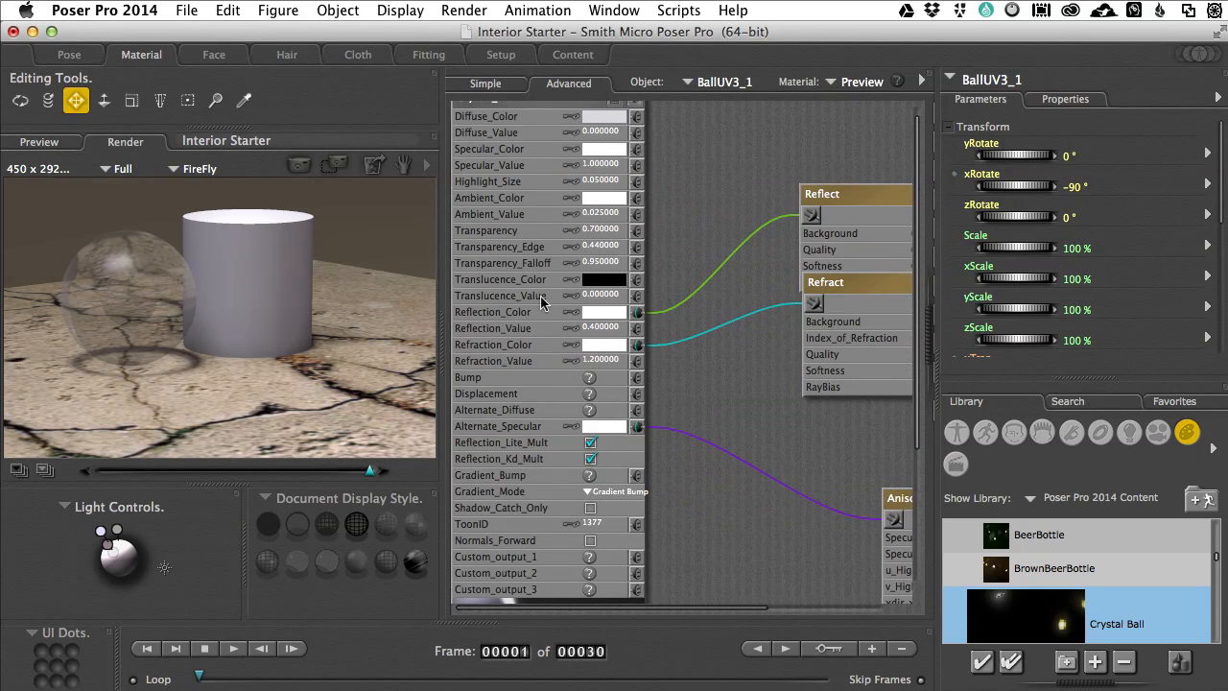
scroll(766, 350, "right", 5)
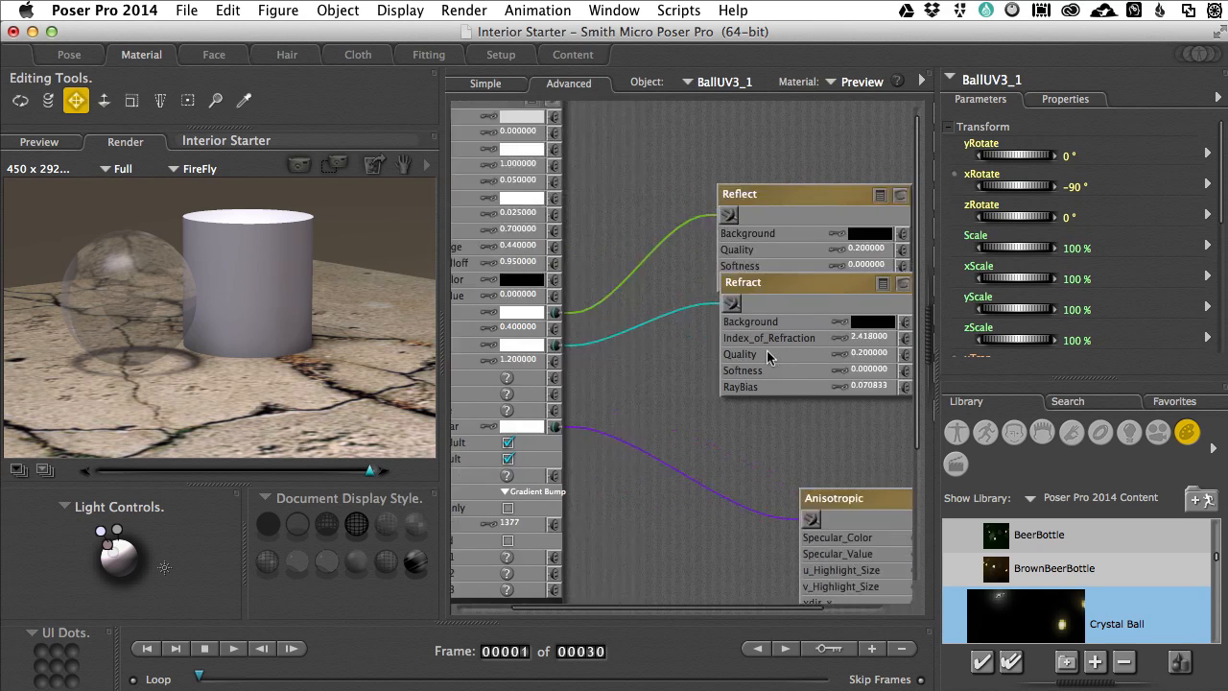
scroll(722, 283, "up", 1)
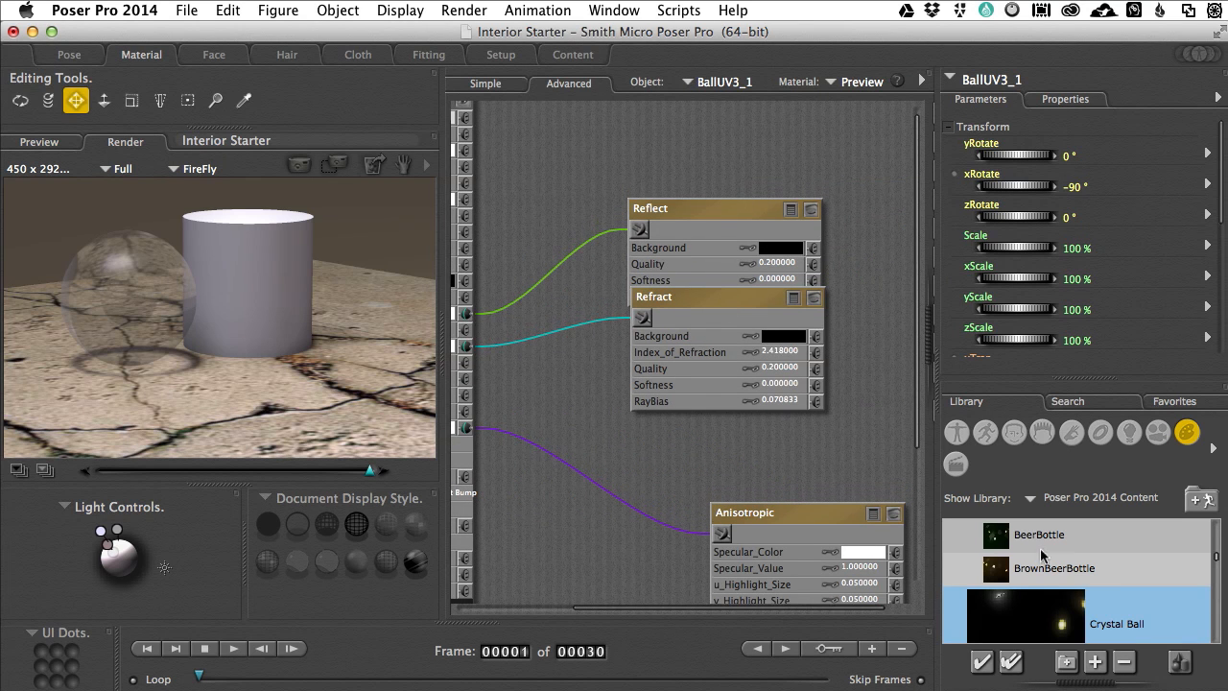
Step: Replace the sphere's material with the Glass_1 preset from the library and render the scene
scroll(1063, 561, "up", 5)
scroll(1063, 561, "up", 10)
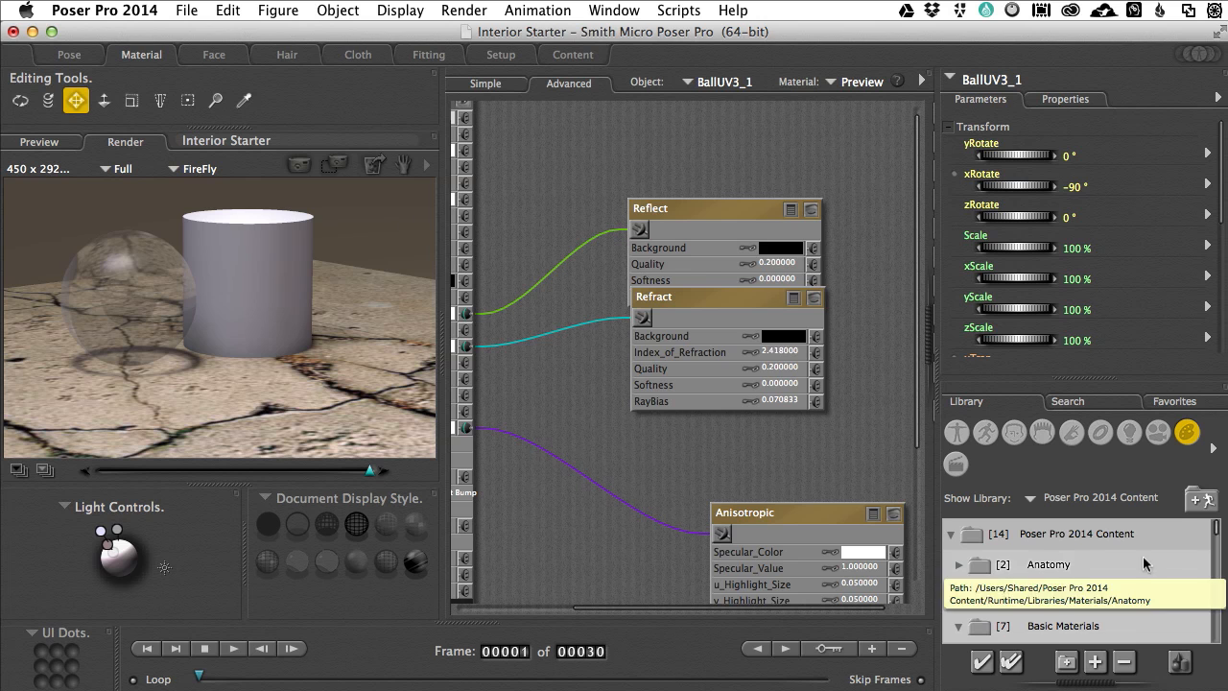
left_click_drag(1222, 530, 1221, 581)
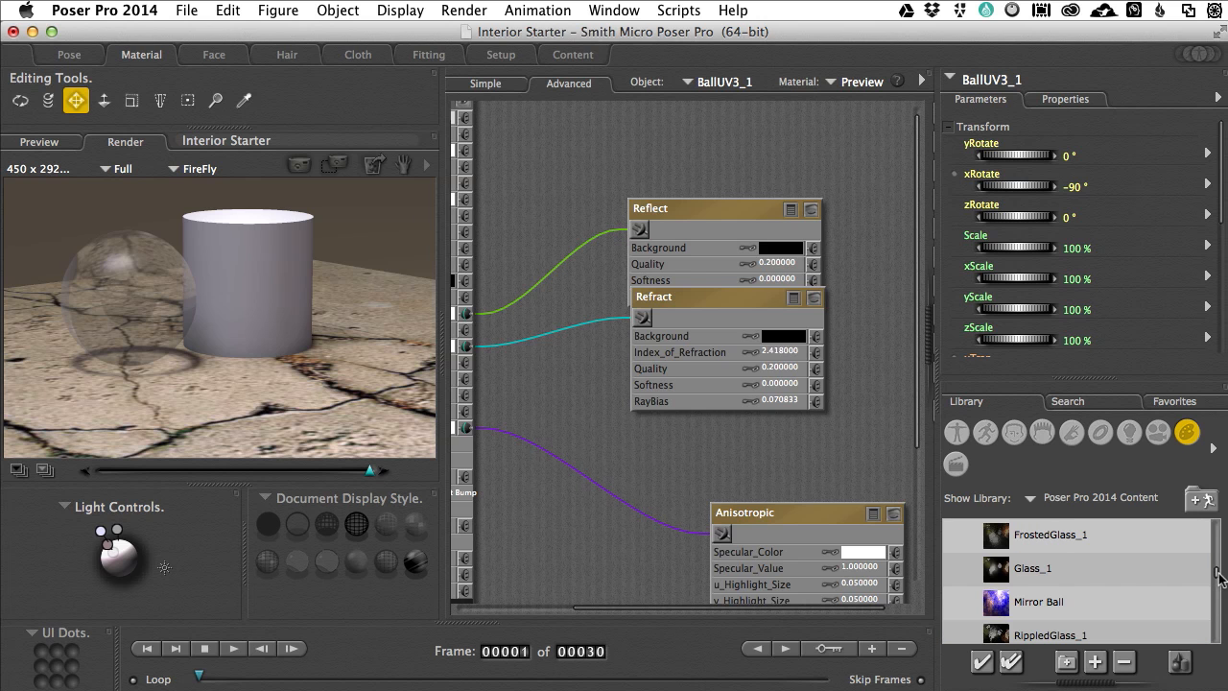
left_click(1024, 576)
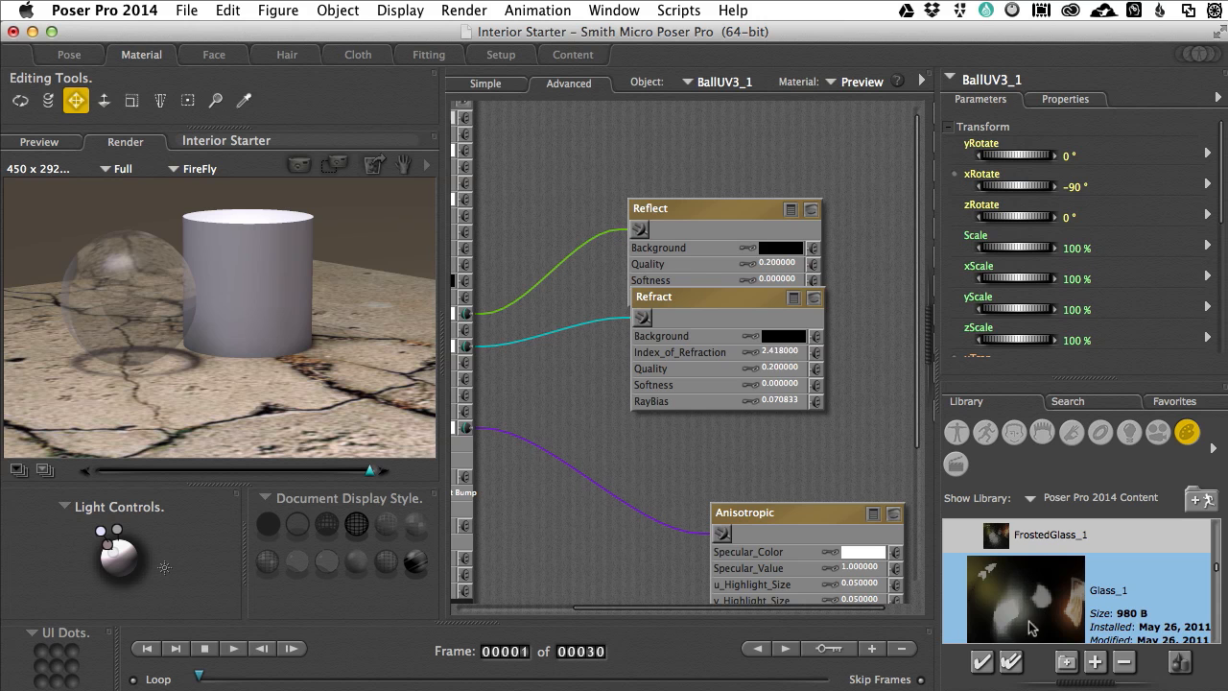
double_click(1026, 603)
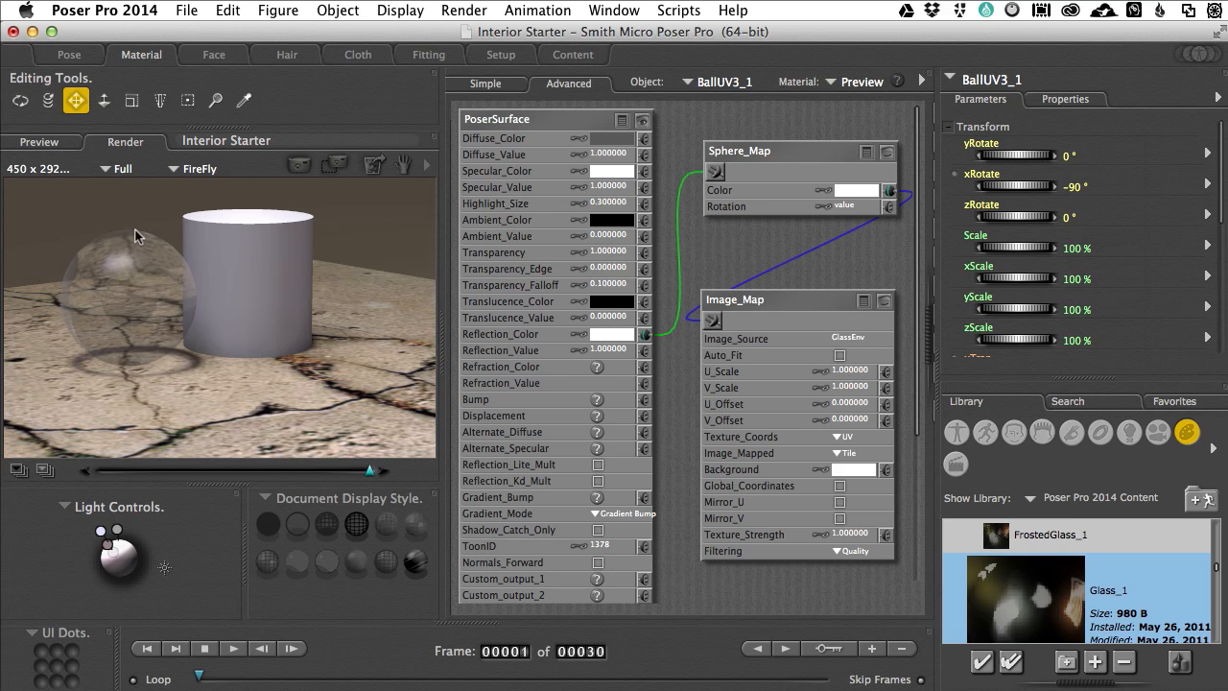
key("super+r")
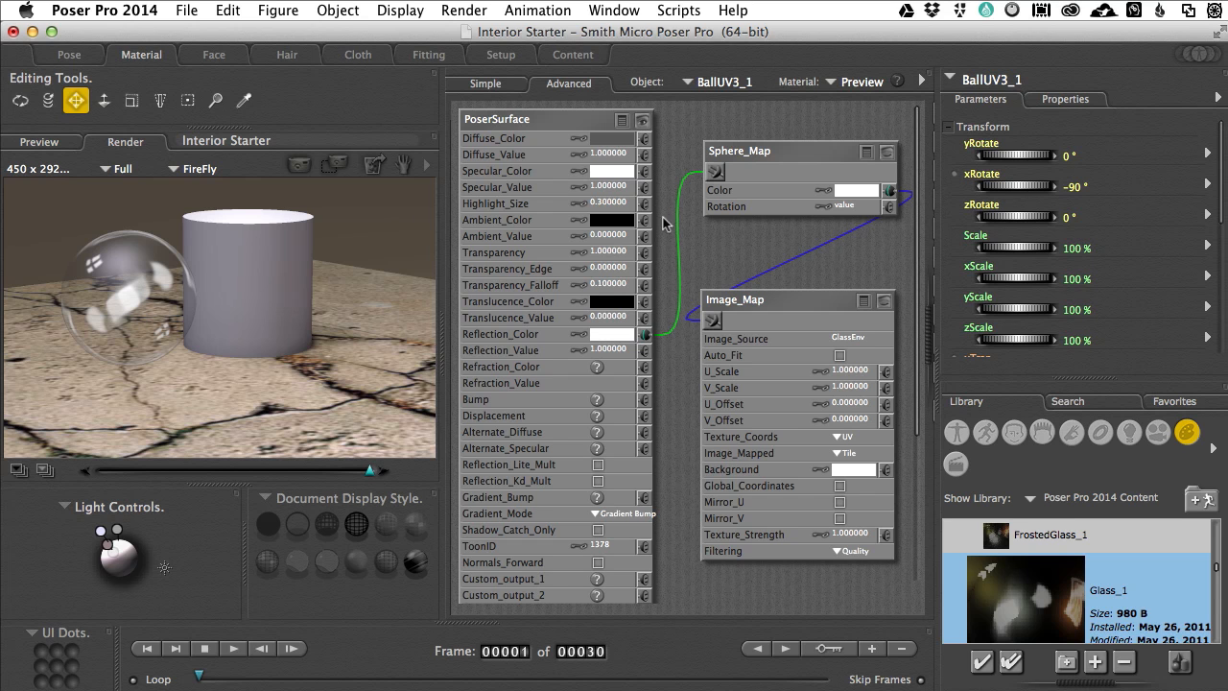
Step: Set the sphere's Transparency to 0 and its Diffuse_Color to orange-red, returning from the render to the preview
left_click(611, 253)
type("0")
key("Return")
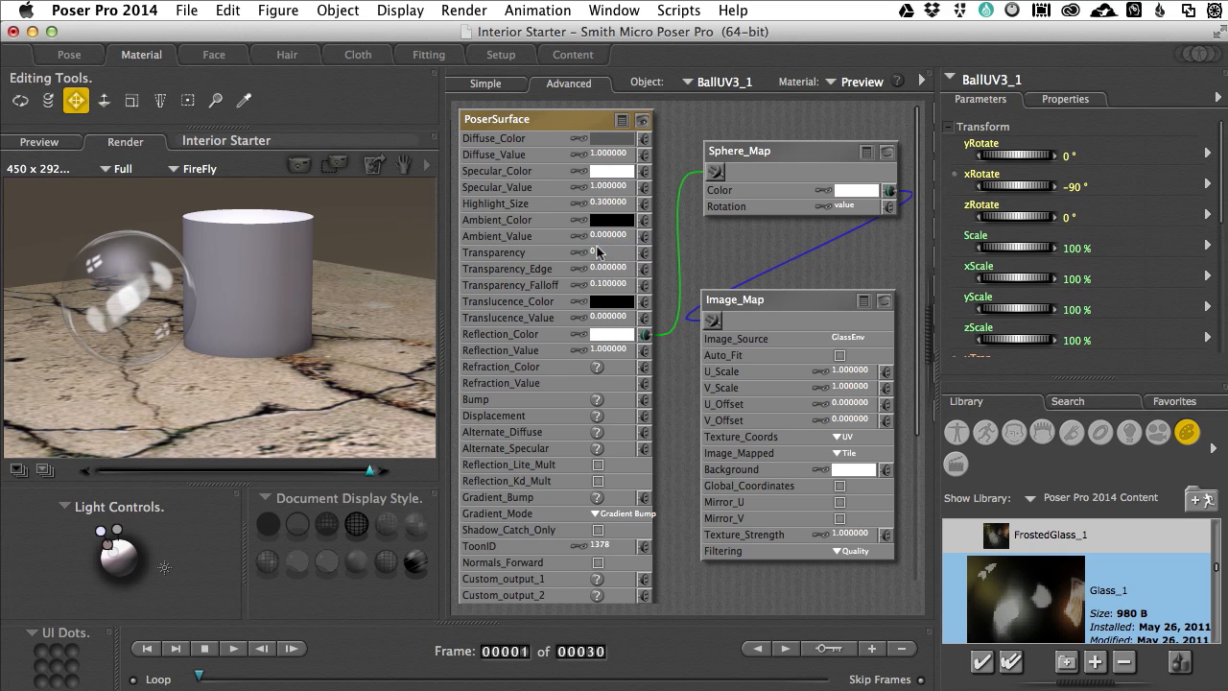
left_click(69, 142)
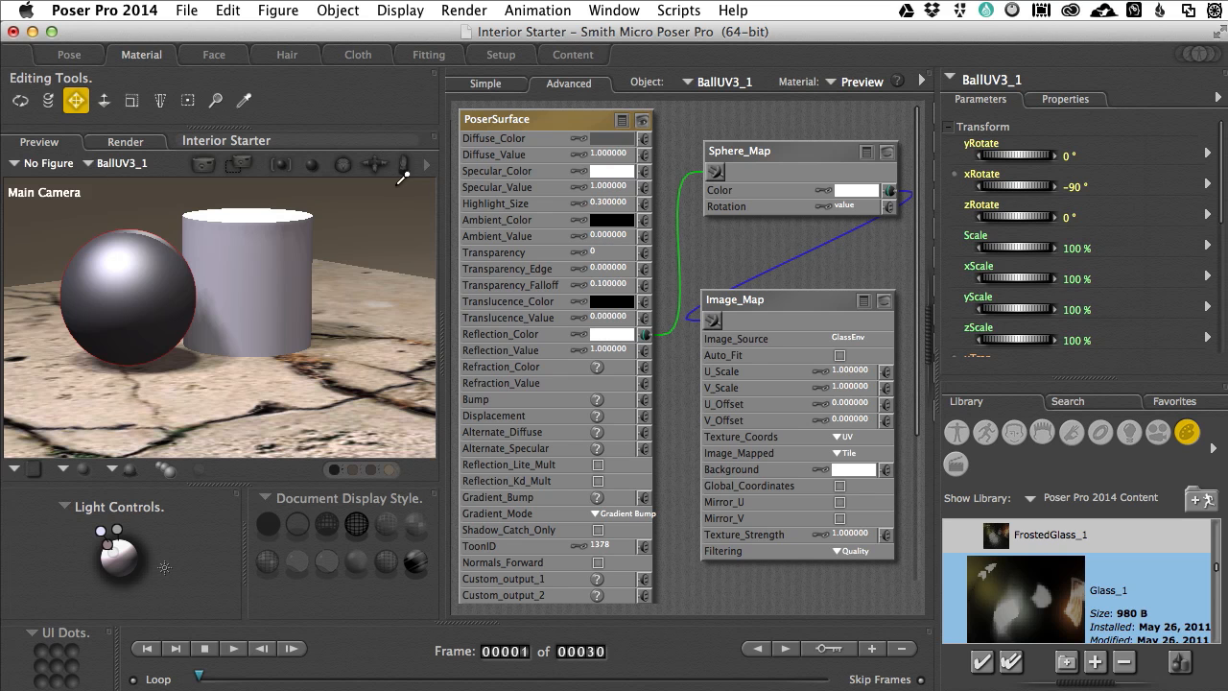
left_click(607, 144)
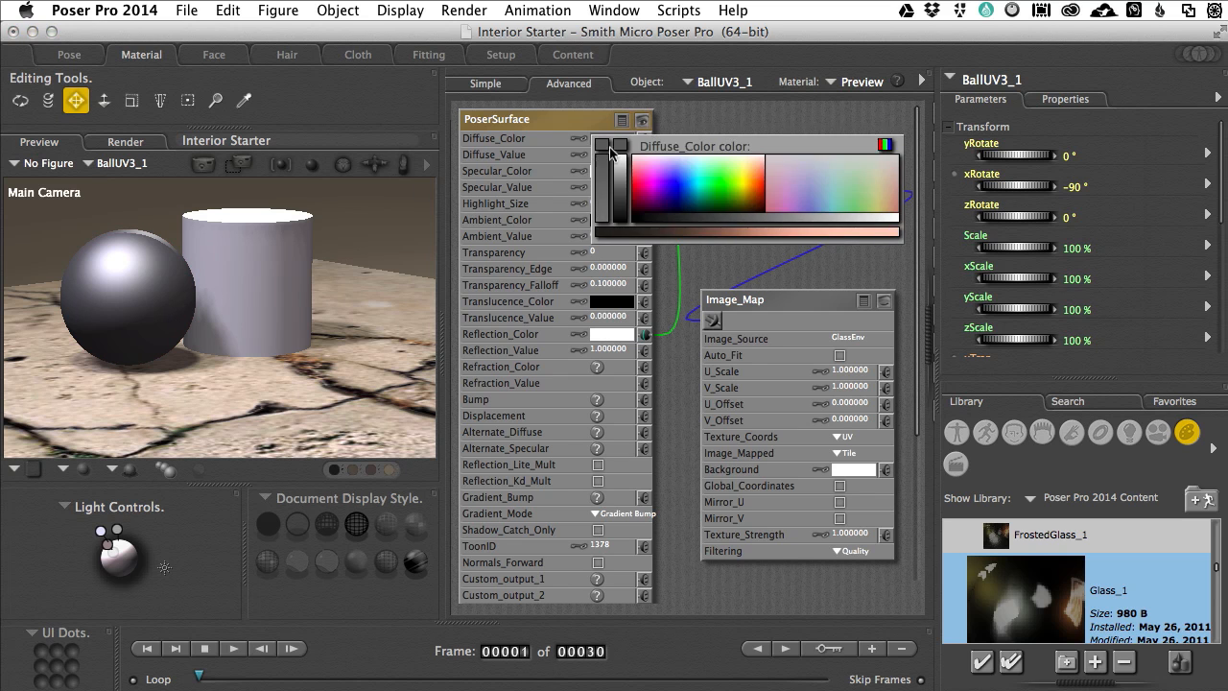
left_click(763, 190)
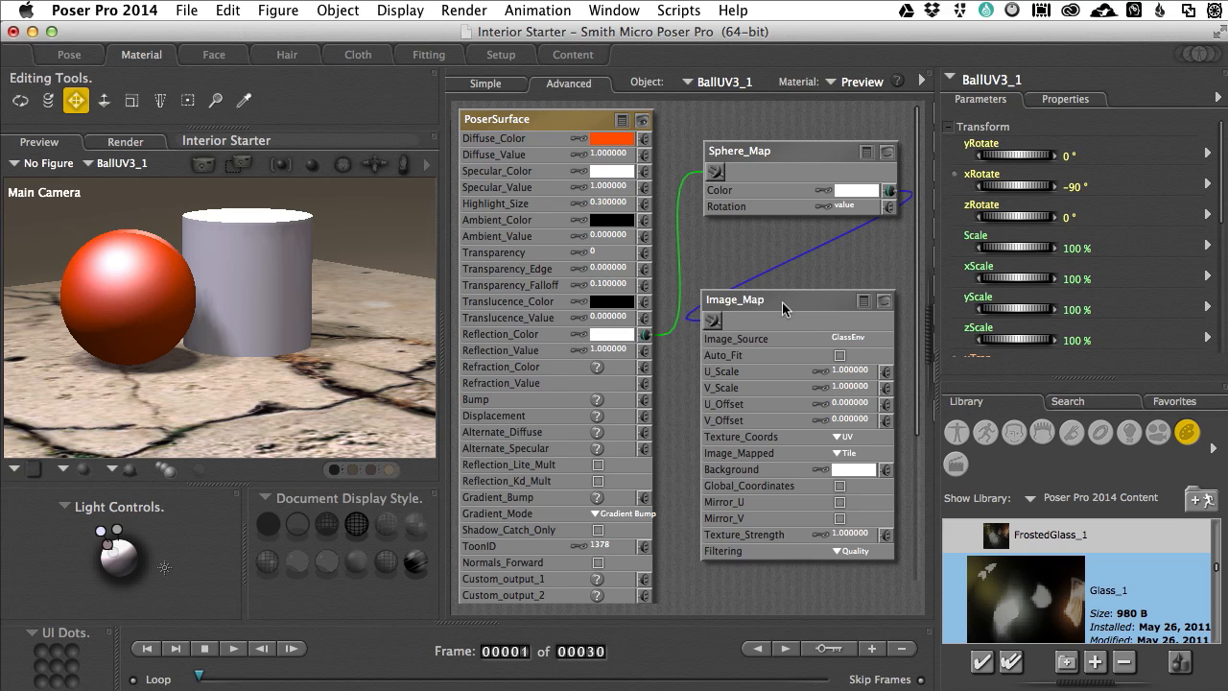
Step: Check the manual FireFly raytracing and quality options in the render settings
left_click_drag(782, 302, 782, 388)
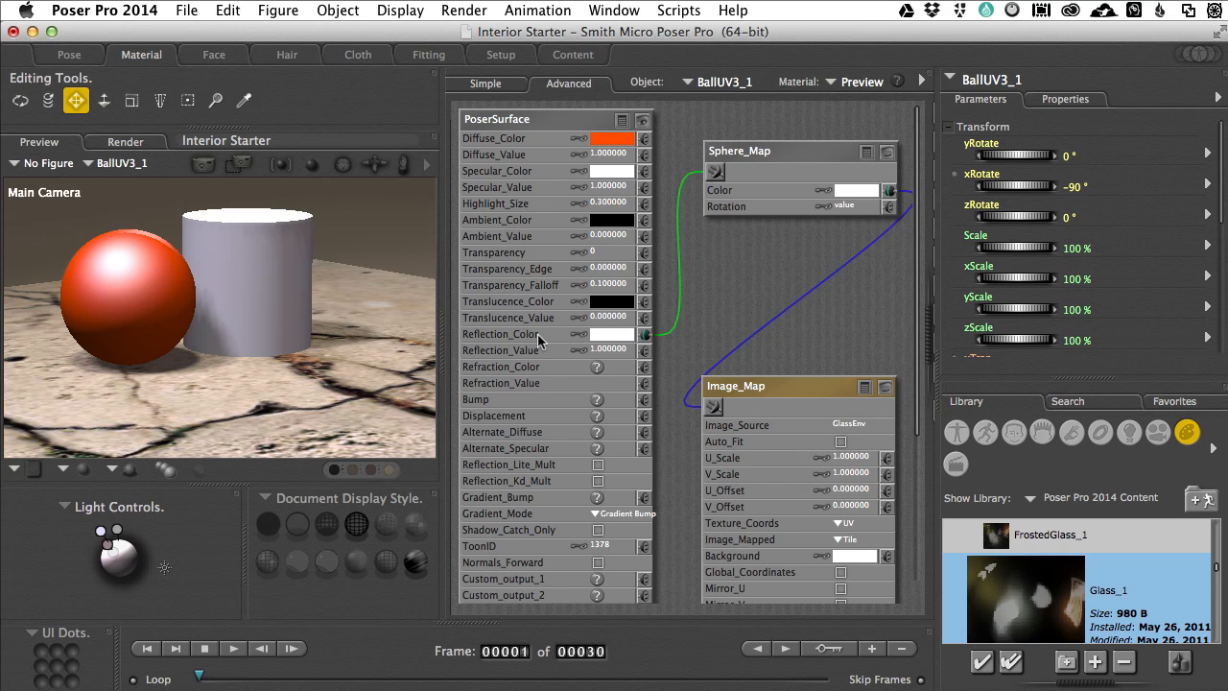
left_click(462, 11)
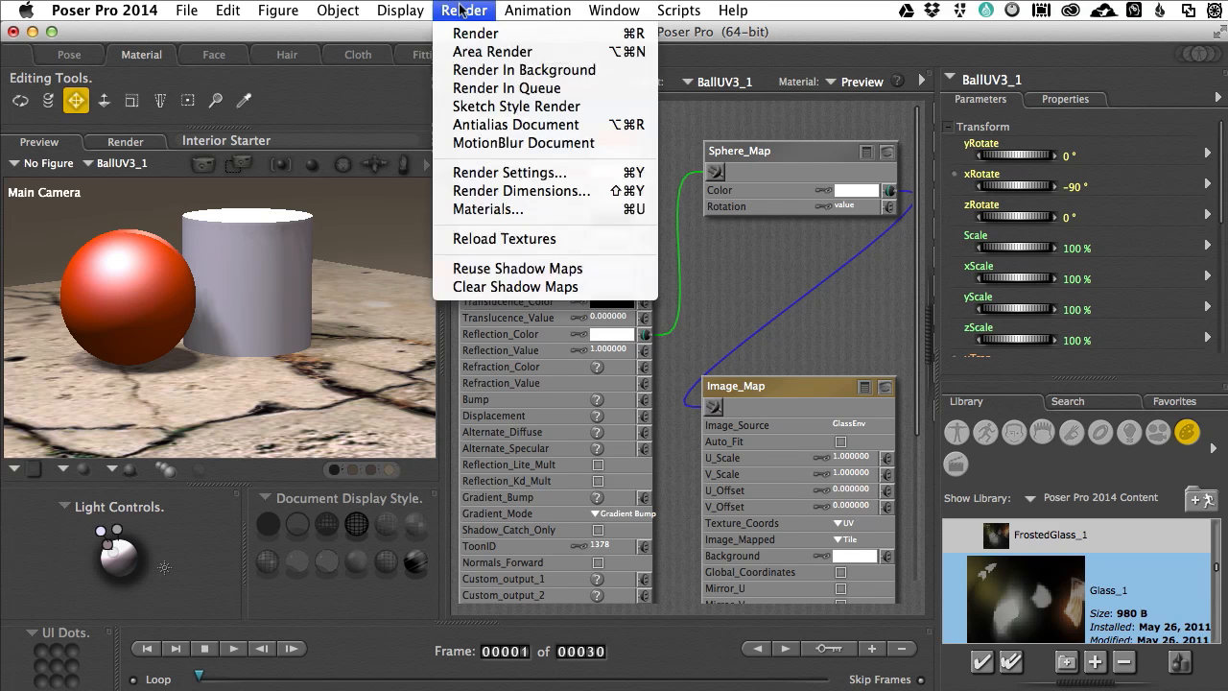
left_click(493, 174)
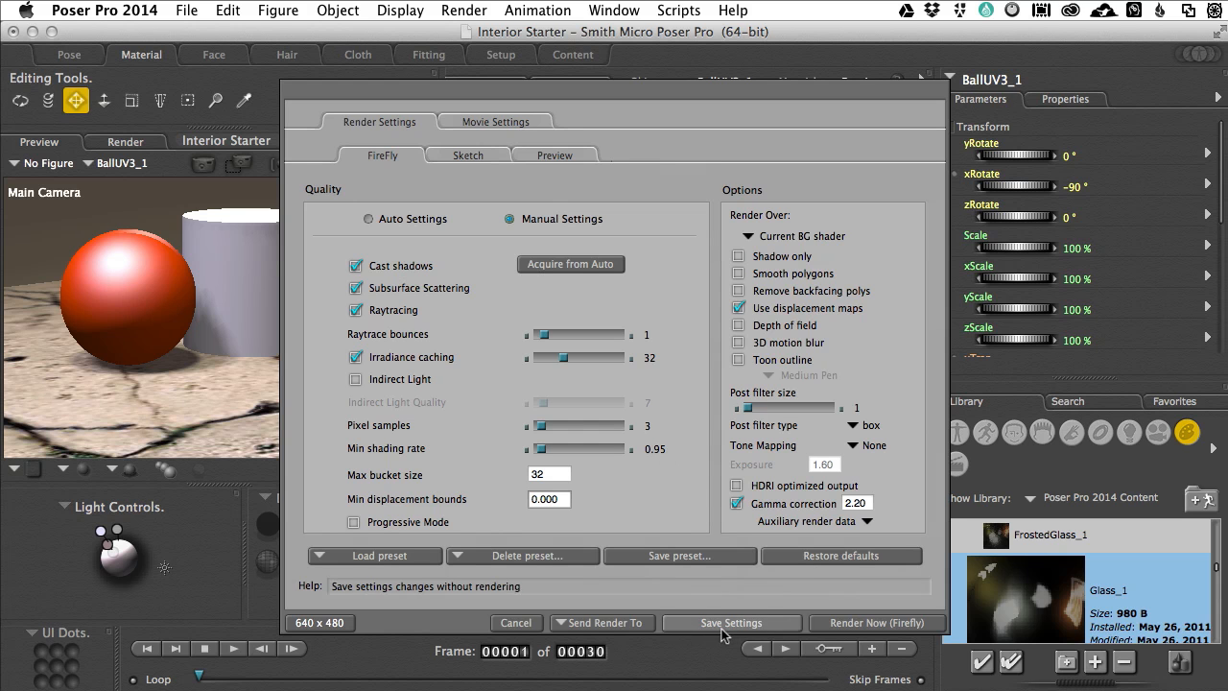
left_click(529, 623)
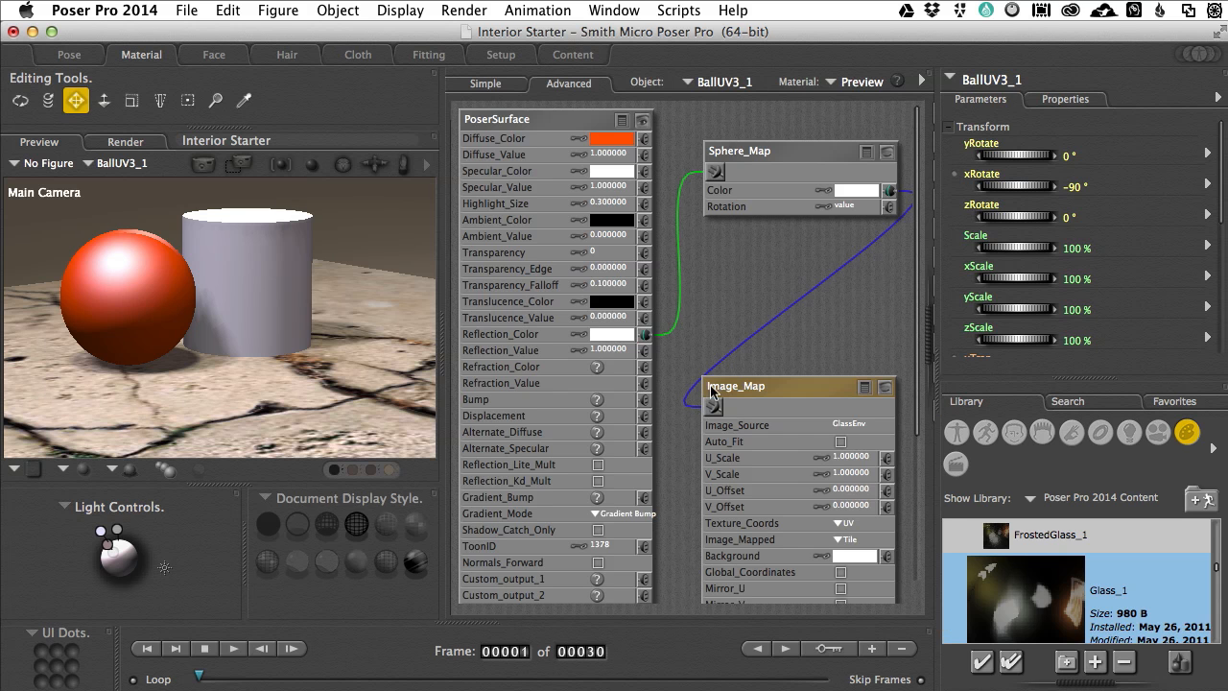
Step: Delete the Sphere_Map and Image_Map nodes from the sphere's material
left_click(777, 153)
key("Delete")
left_click(786, 386)
key("Delete")
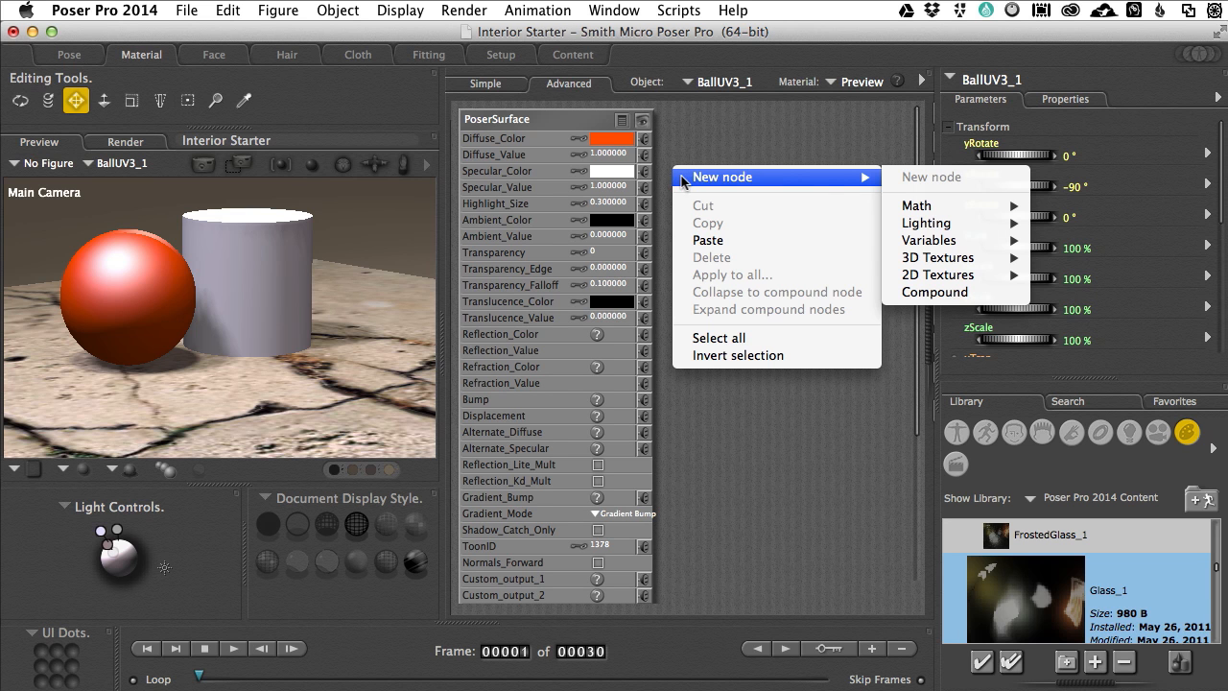
Step: Add a ray-traced Reflect lighting node to the sphere's material, making more room for the node area
mouse_move(928, 225)
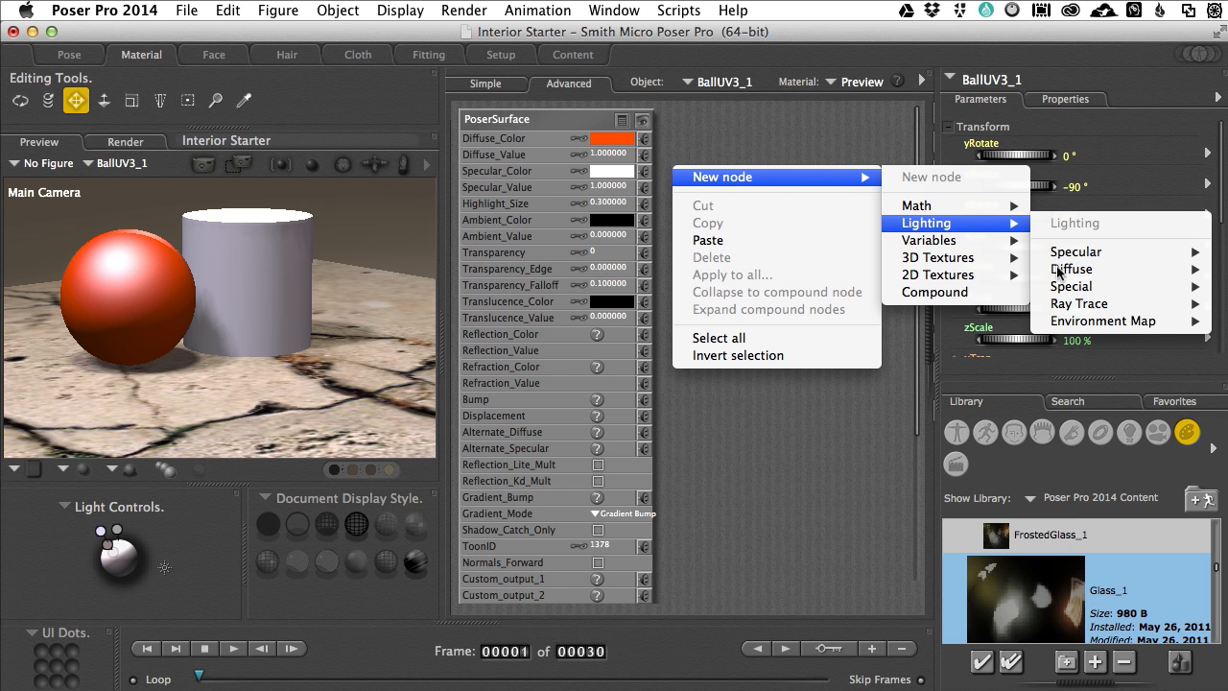
left_click(811, 426)
left_click_drag(439, 354, 245, 352)
right_click(493, 191)
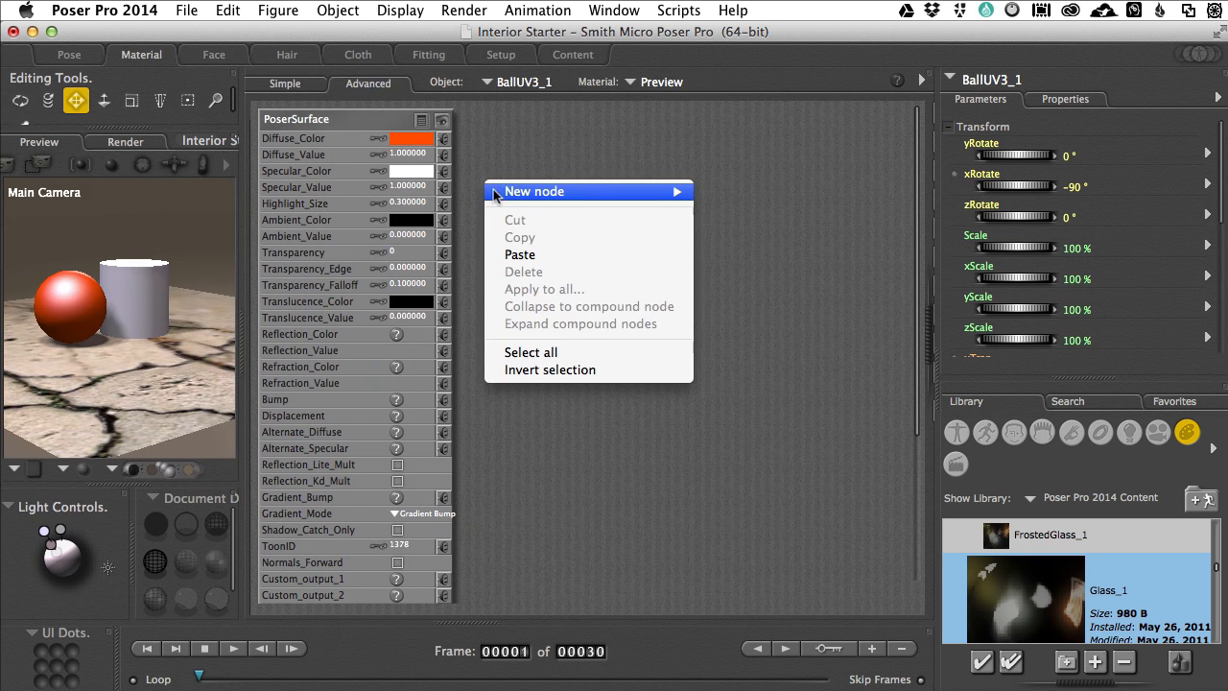
mouse_move(493, 191)
mouse_move(761, 289)
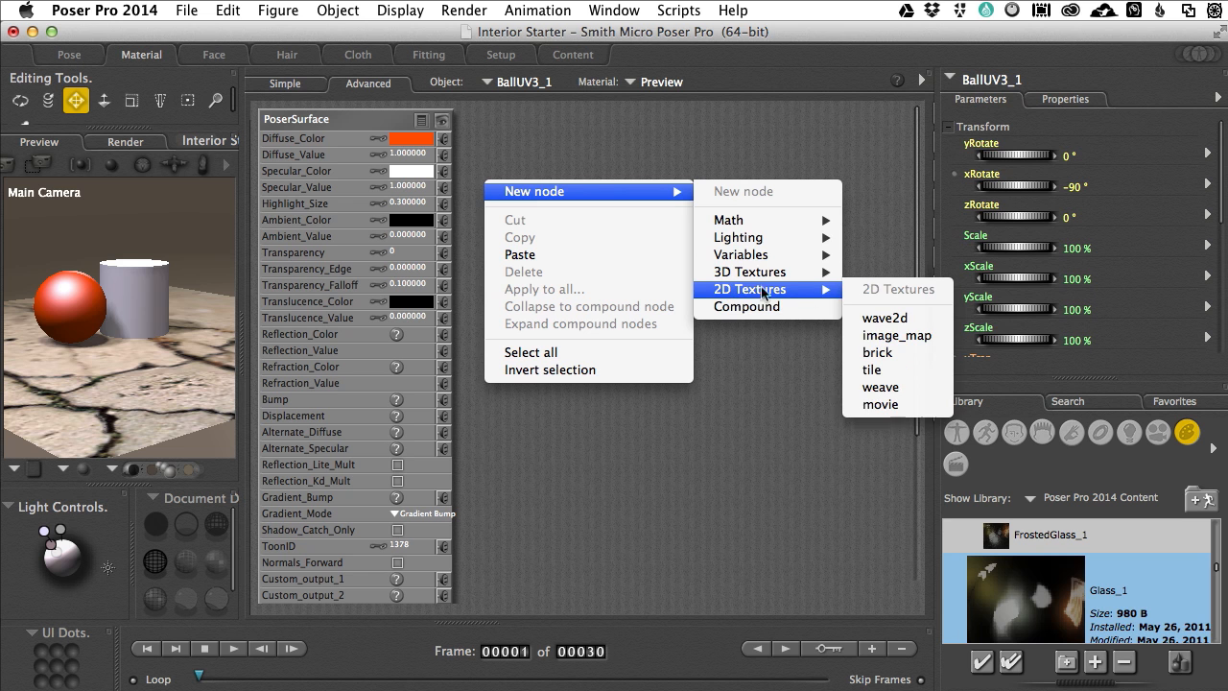
mouse_move(780, 247)
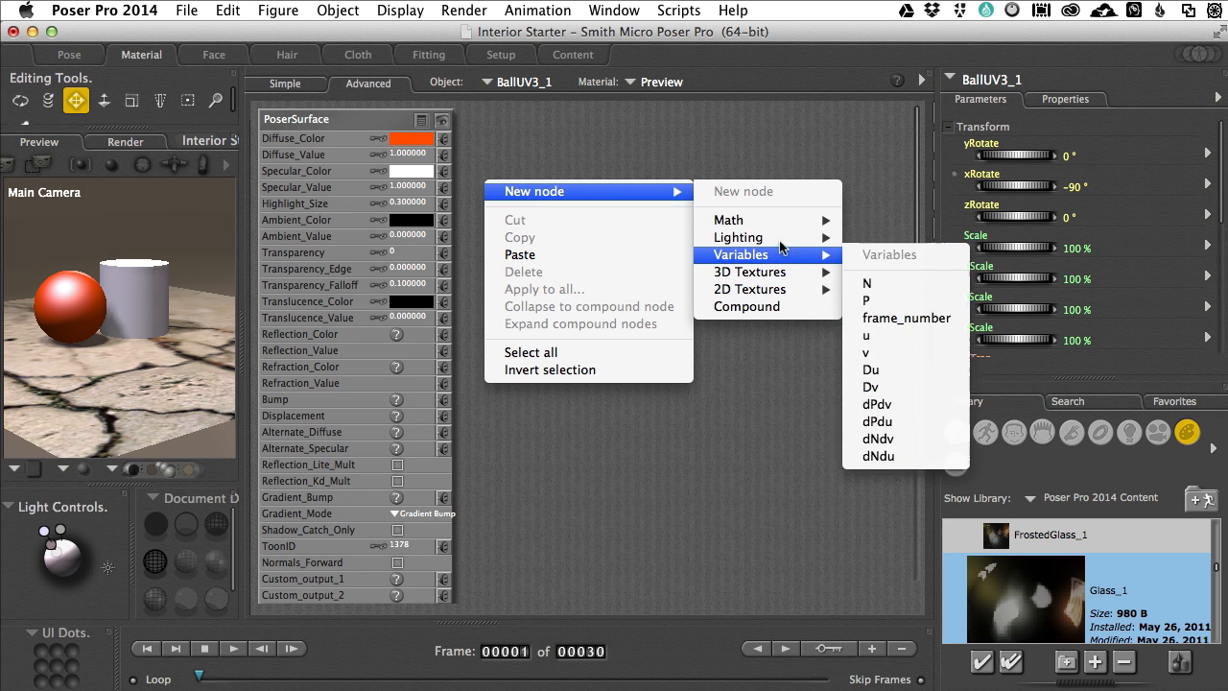
mouse_move(887, 319)
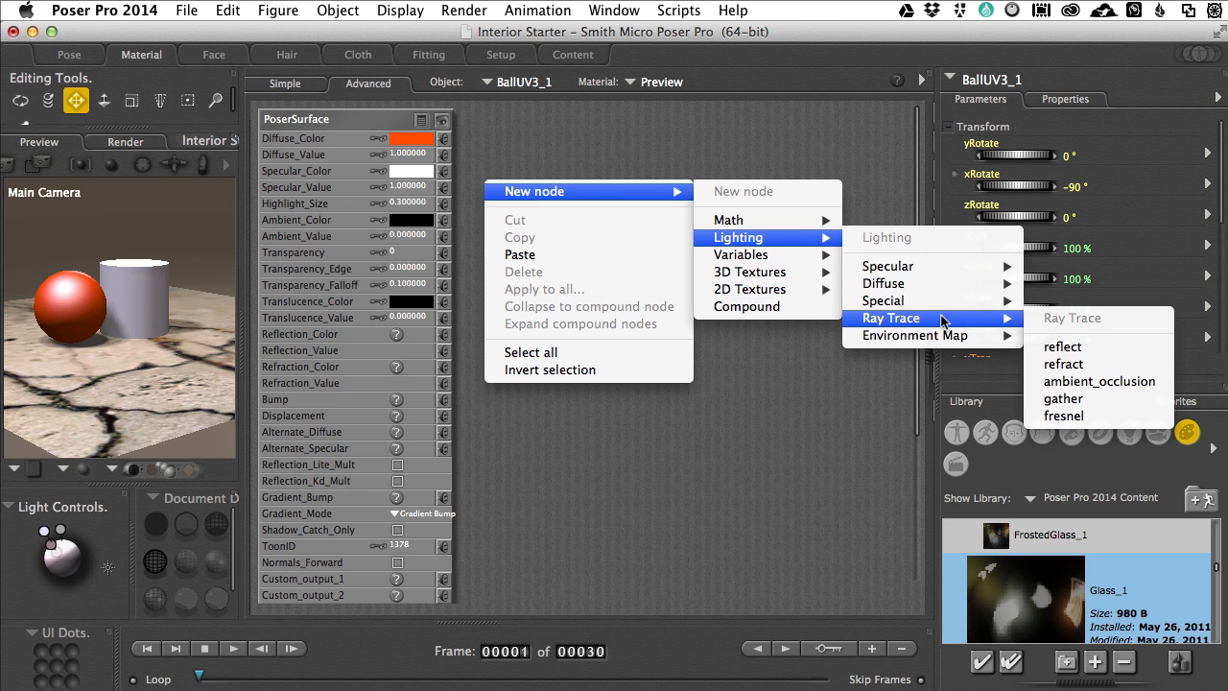
left_click(1066, 347)
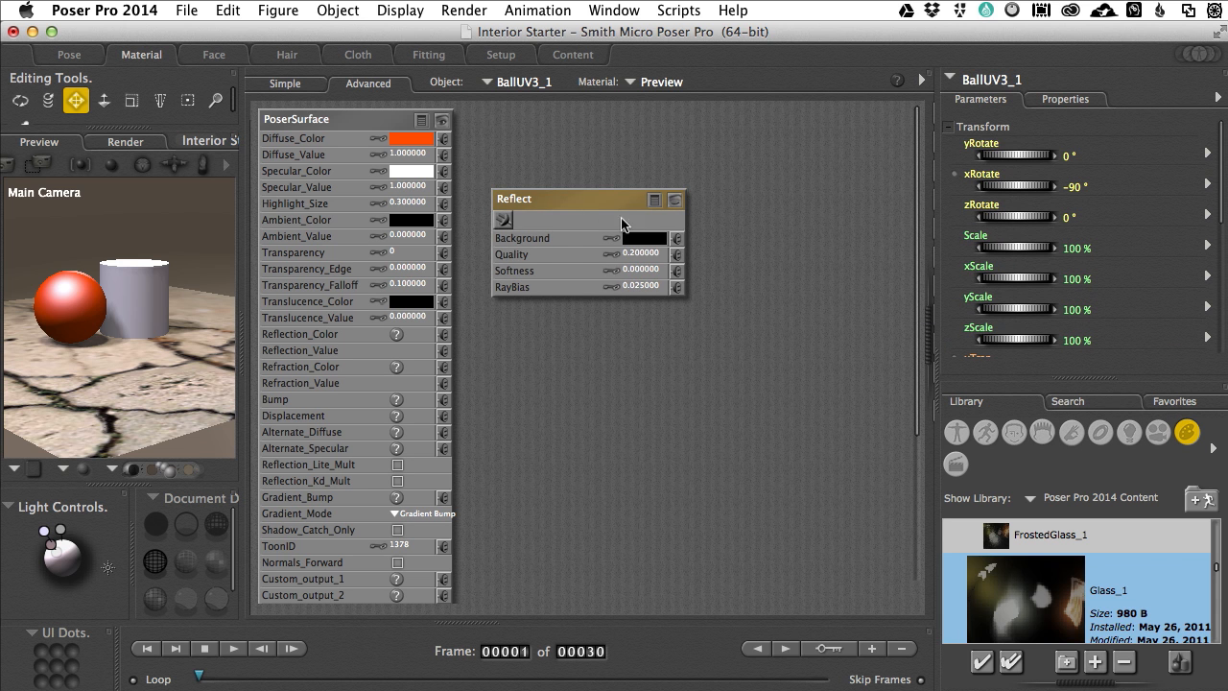
Step: Try connecting the Reflect node to the sphere's Reflection_Value and render the scene from the widened preview
left_click_drag(603, 210, 734, 237)
left_click_drag(634, 247, 444, 353)
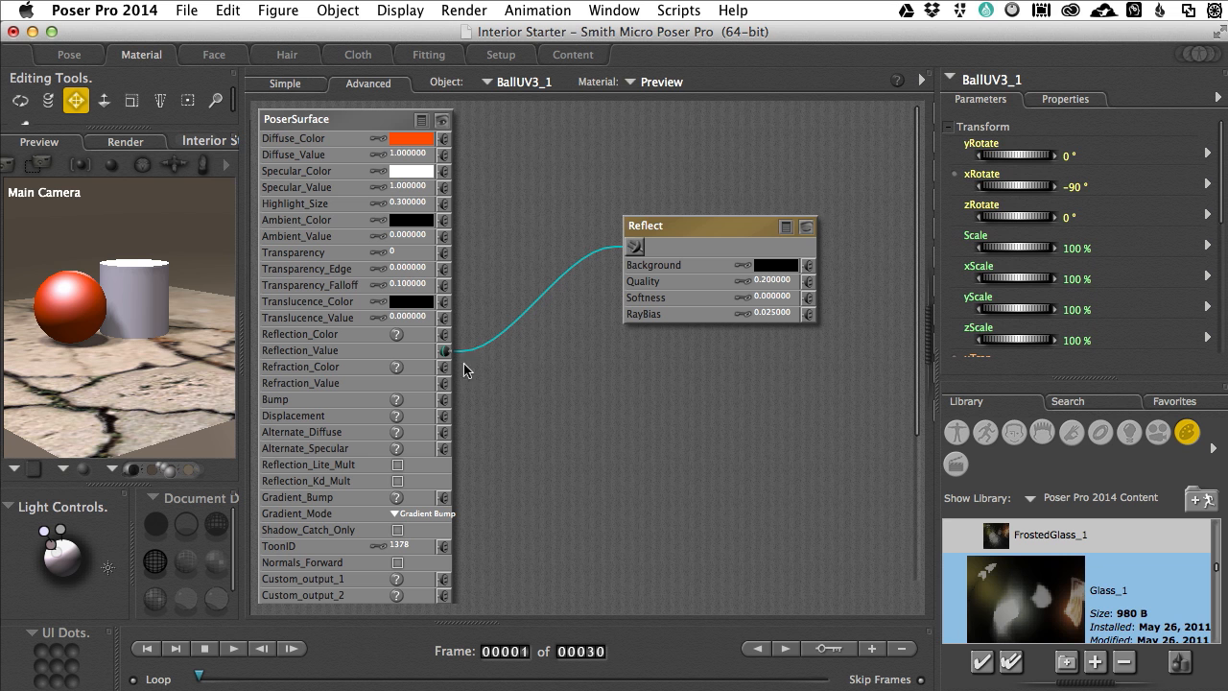
scroll(589, 385, "down", 2)
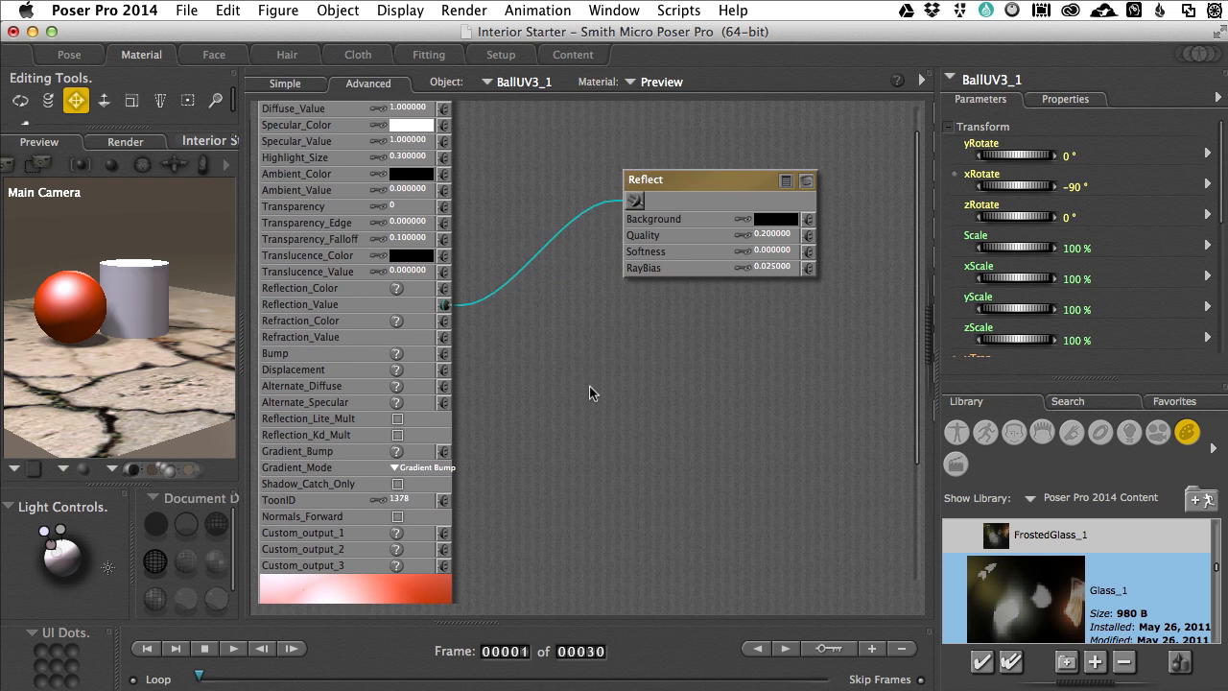
scroll(589, 385, "down", 6)
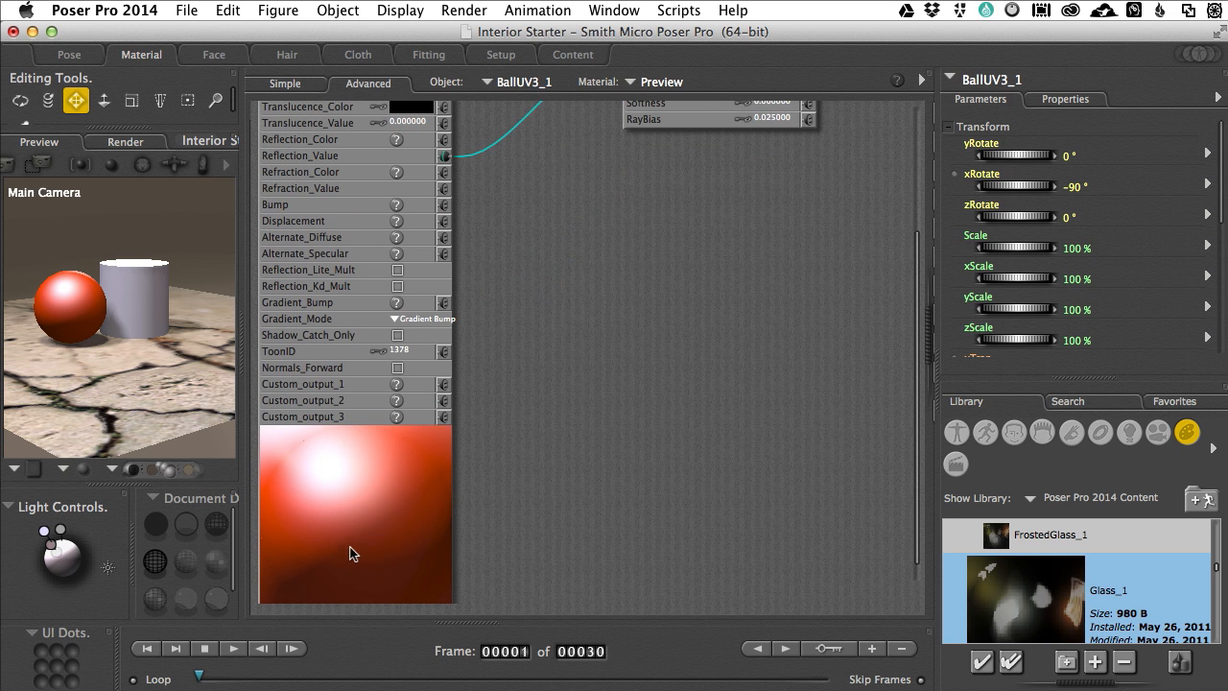
scroll(350, 553, "up", 3)
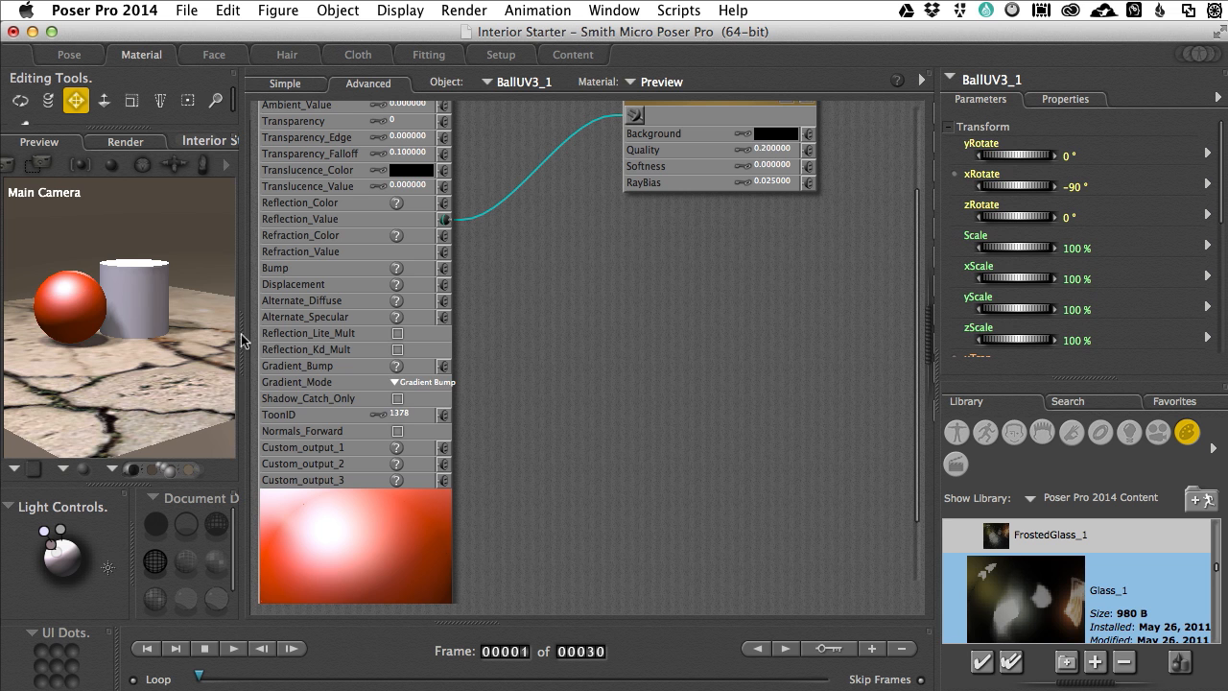
left_click_drag(244, 339, 444, 335)
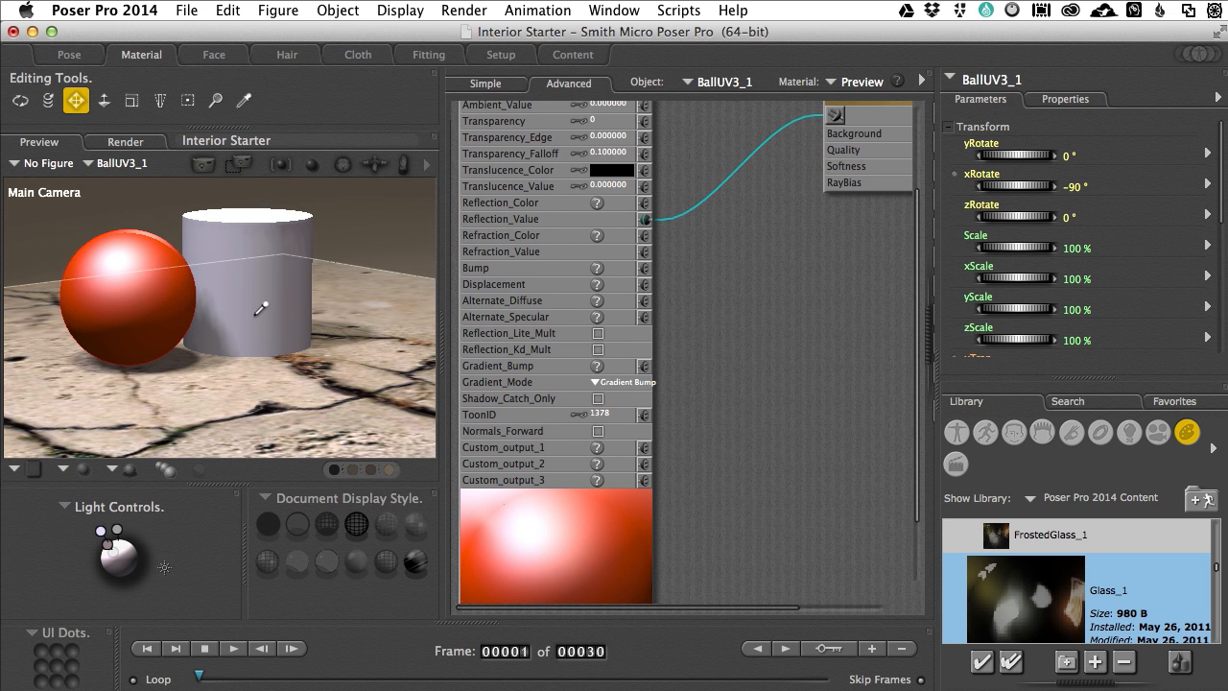
left_click(206, 168)
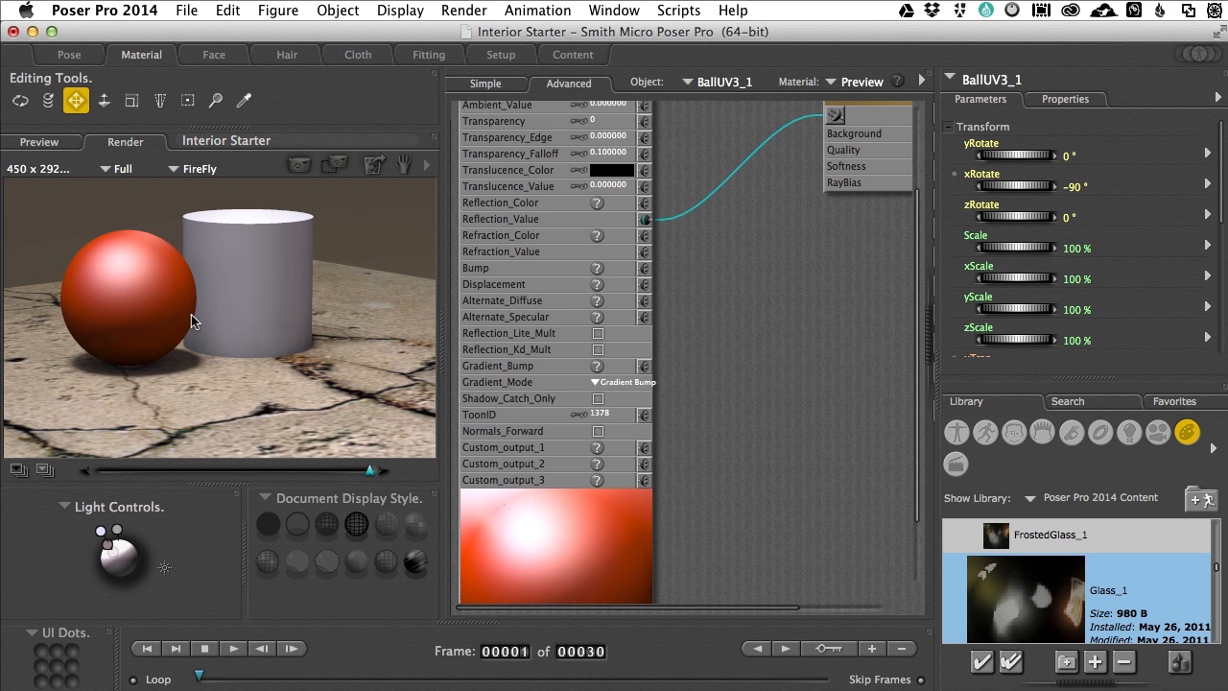
Step: Disconnect the Reflect node from Reflection_Value, connect it to Reflection_Color, and render the scene again
scroll(748, 286, "up", 4)
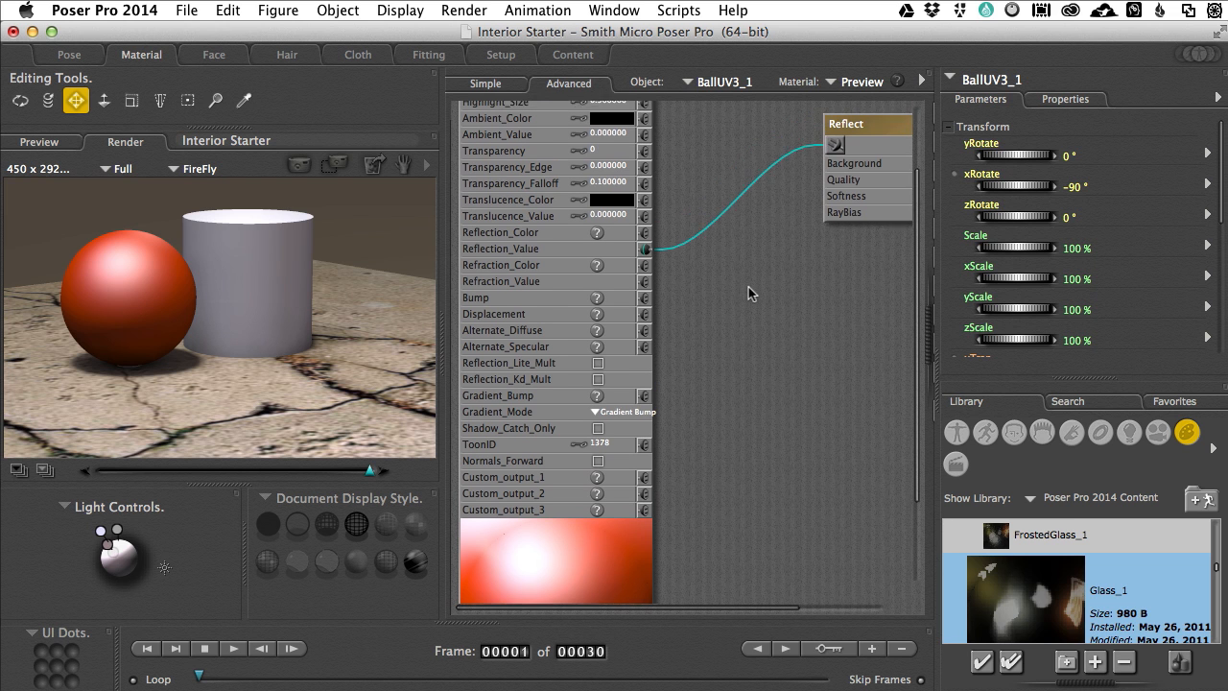
scroll(747, 295, "up", 2)
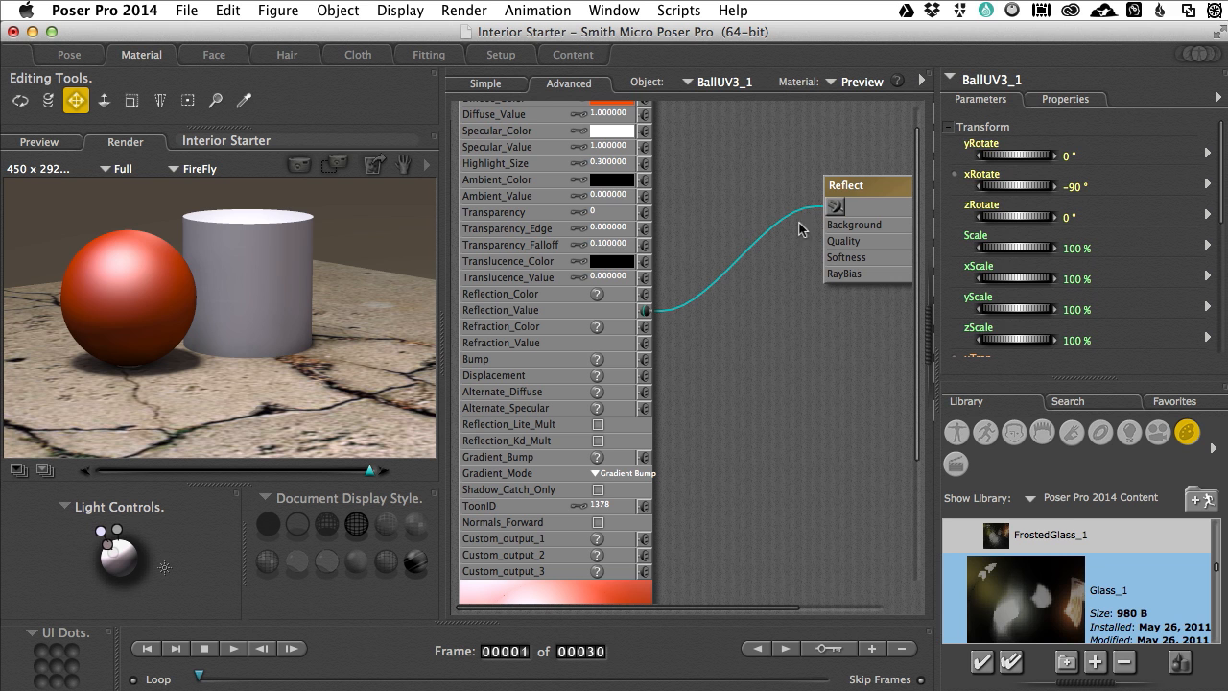
left_click_drag(854, 181, 779, 196)
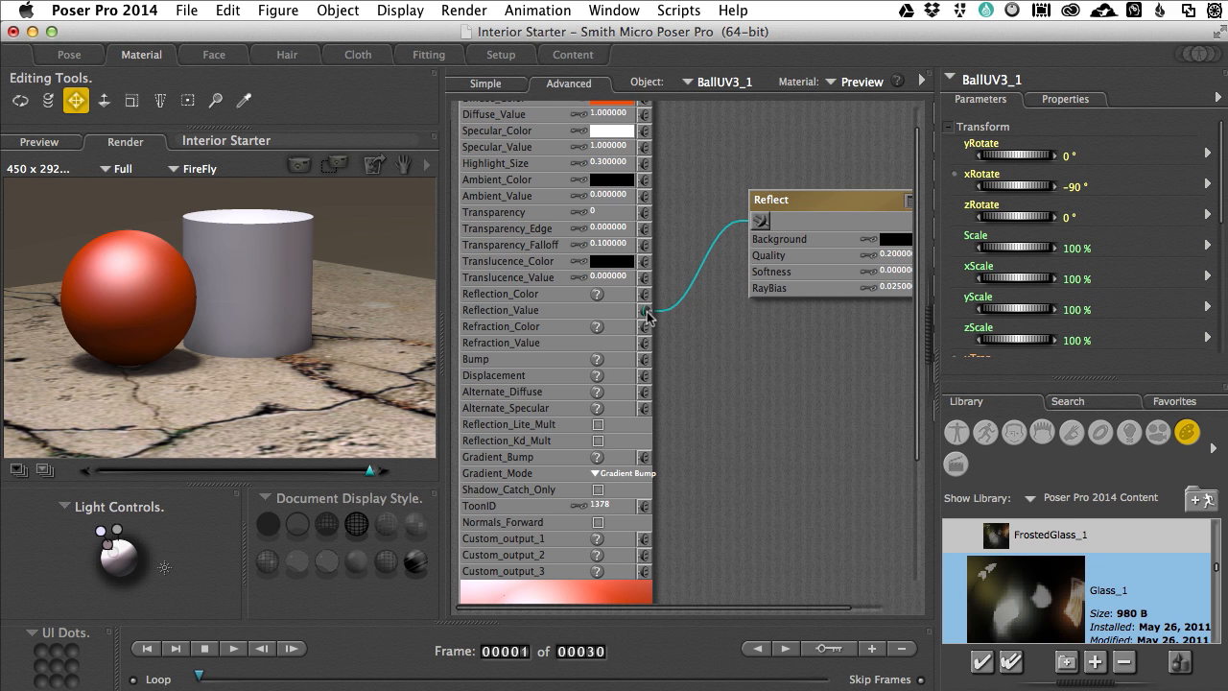
left_click(648, 311)
left_click(671, 312)
left_click_drag(759, 221, 644, 299)
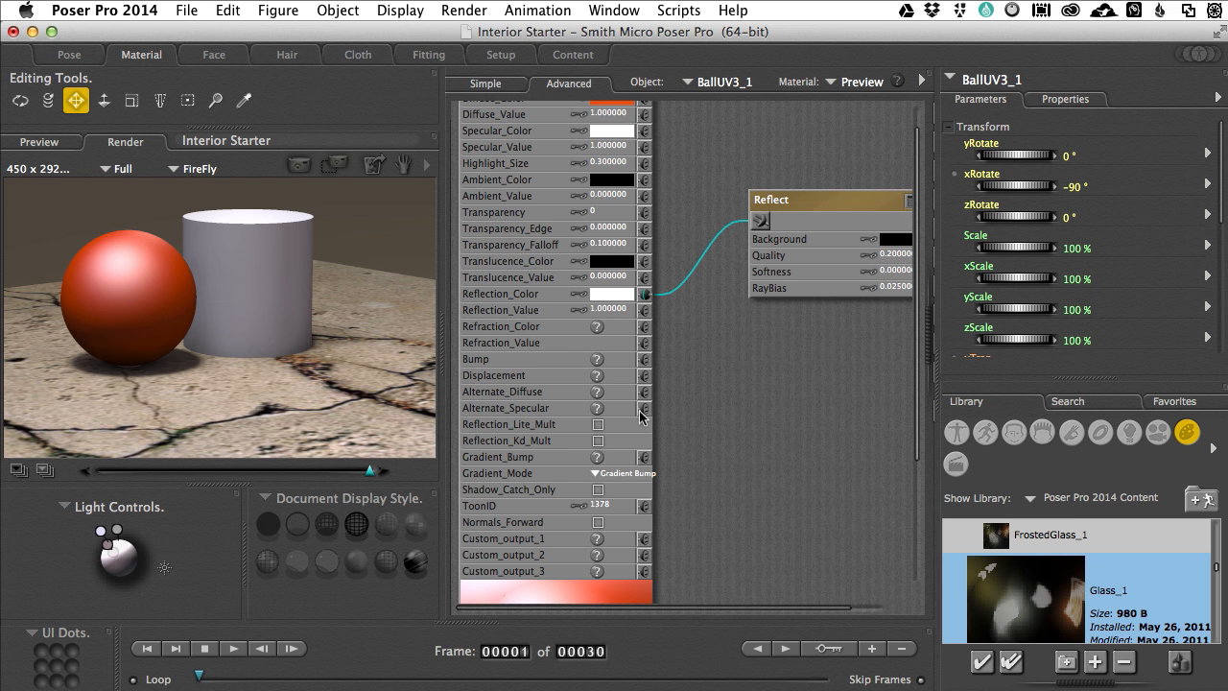
scroll(704, 409, "down", 4)
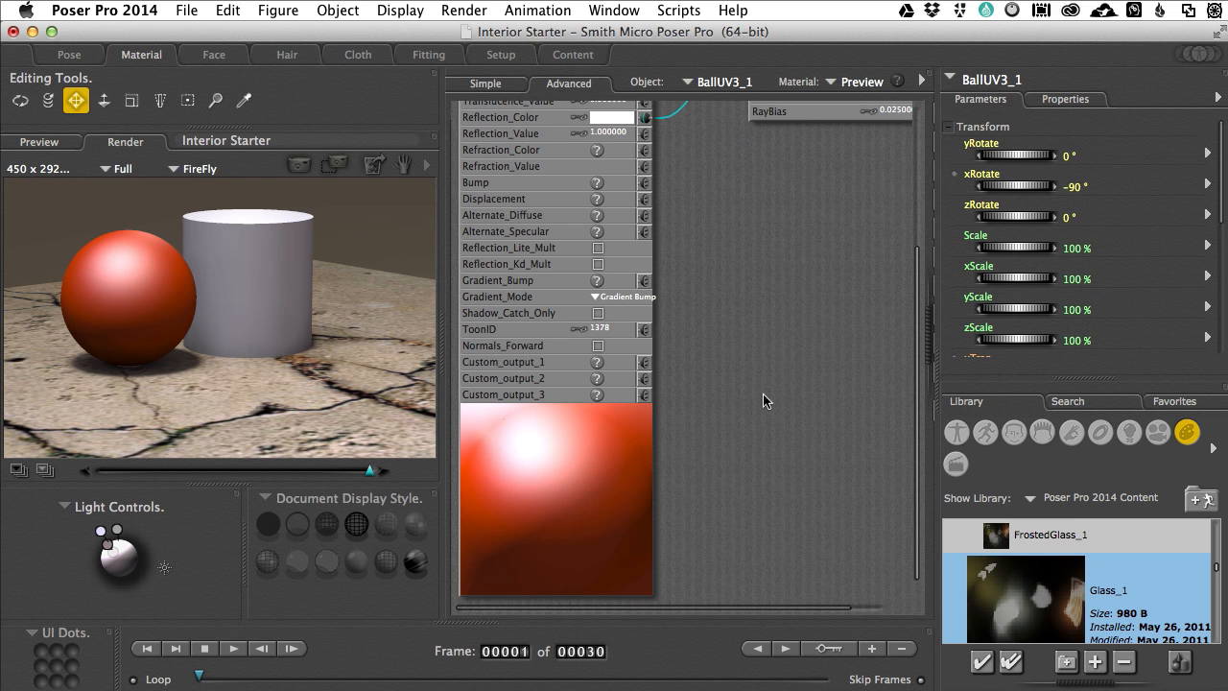
scroll(763, 393, "up", 3)
left_click(298, 167)
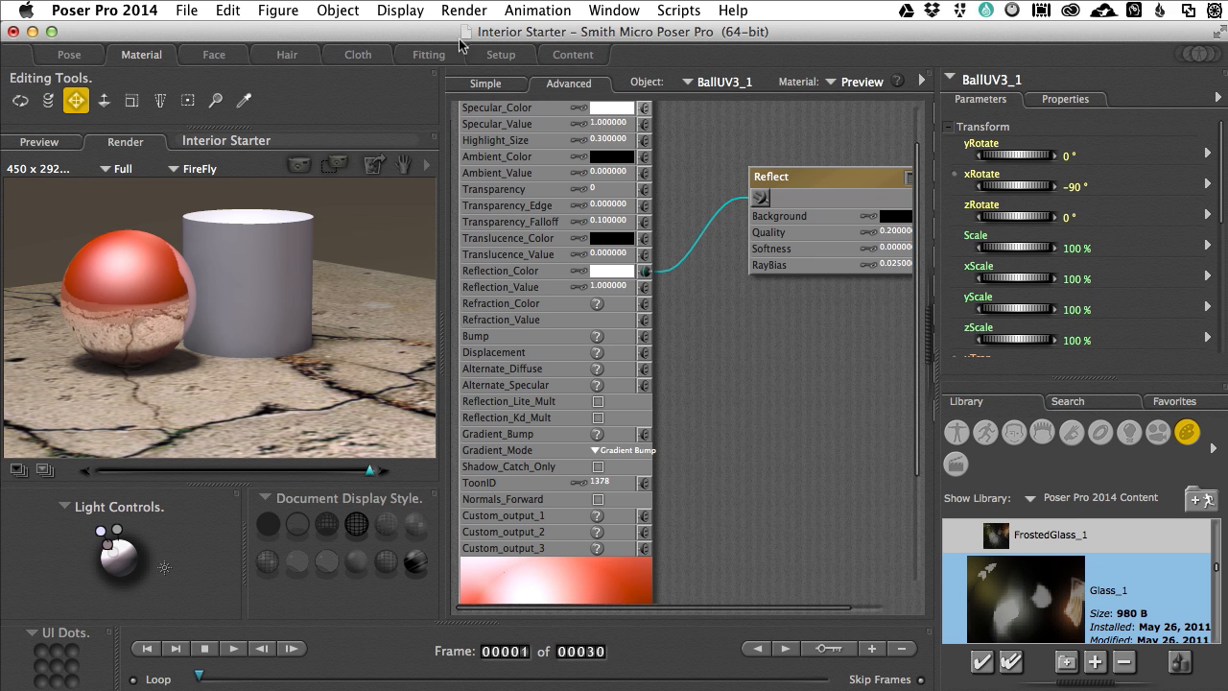
Step: Select Light 1, hide the library to show the full light properties, and turn off its Ambient Occlusion
left_click(691, 82)
mouse_move(692, 99)
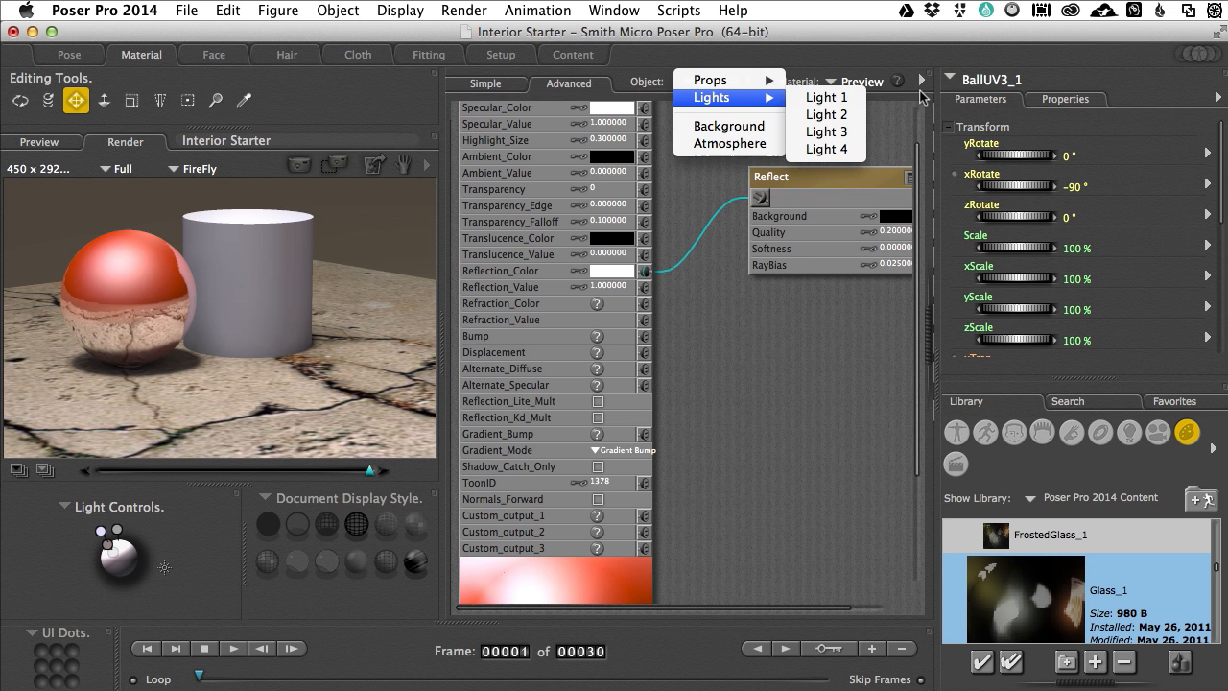
left_click(845, 98)
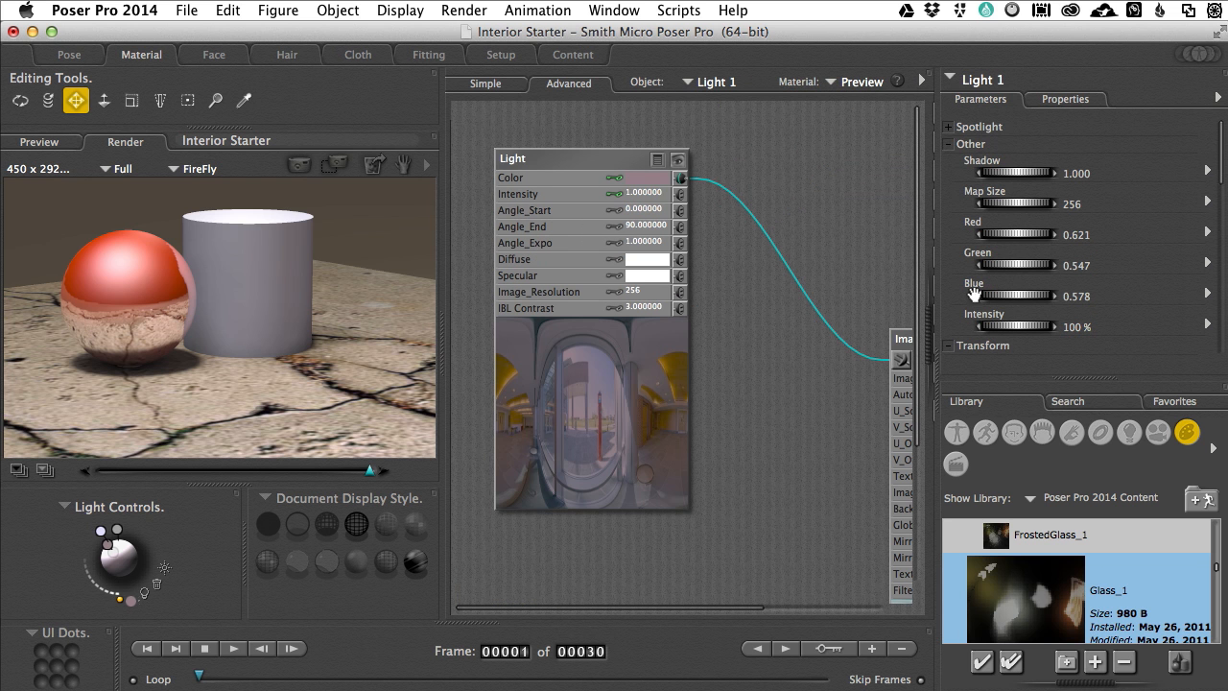
left_click(1224, 393)
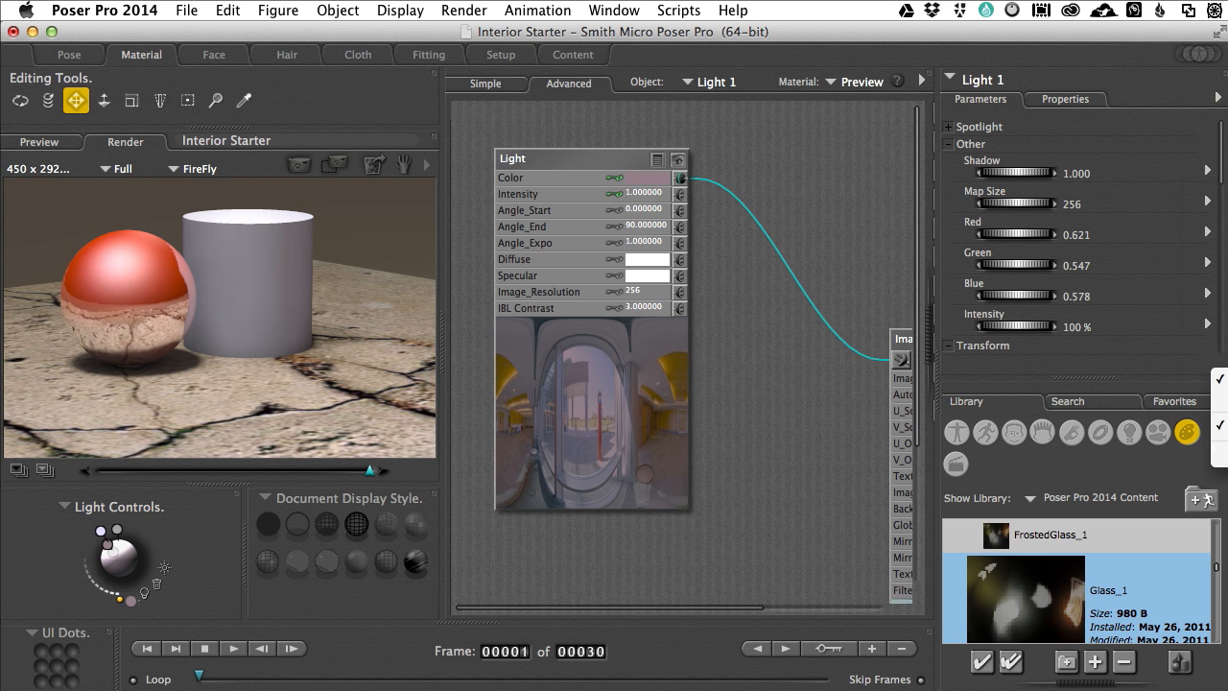
left_click(1224, 455)
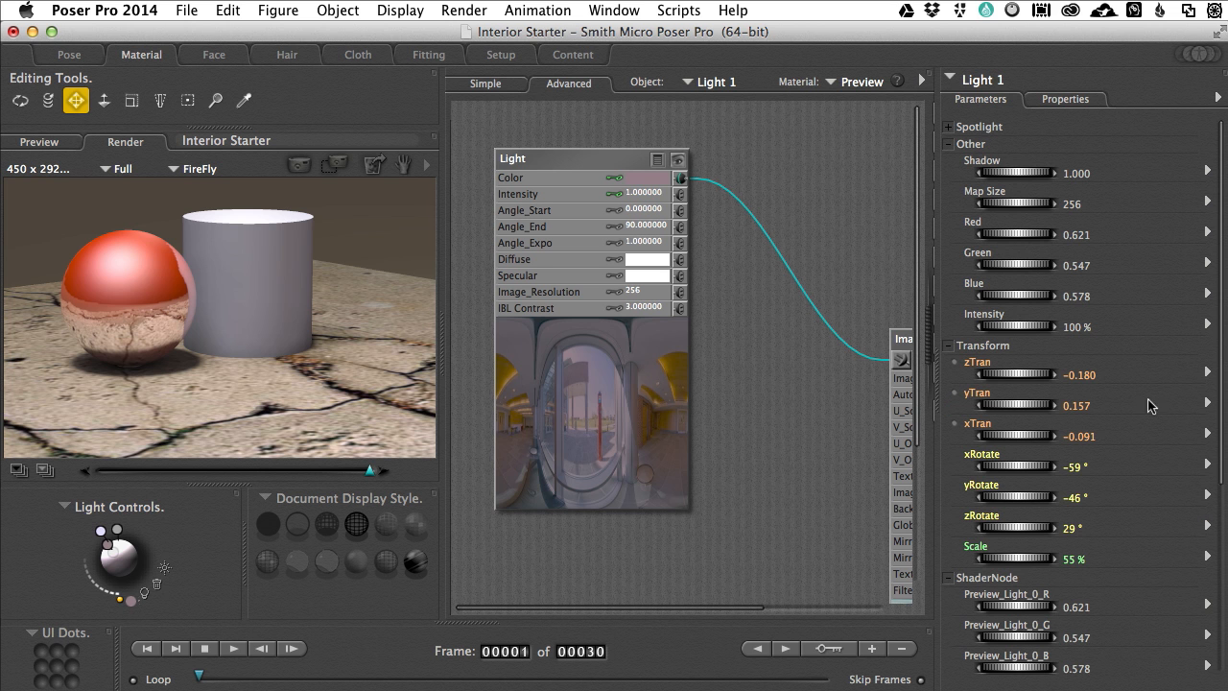
left_click(1066, 100)
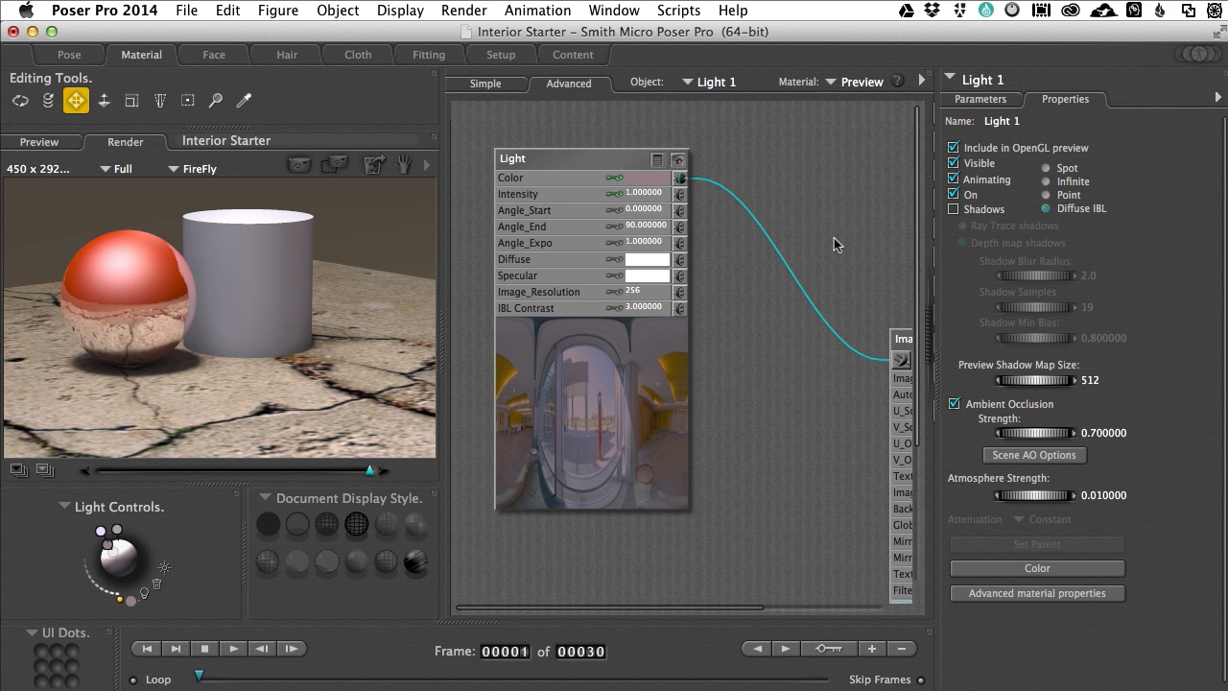
left_click(954, 404)
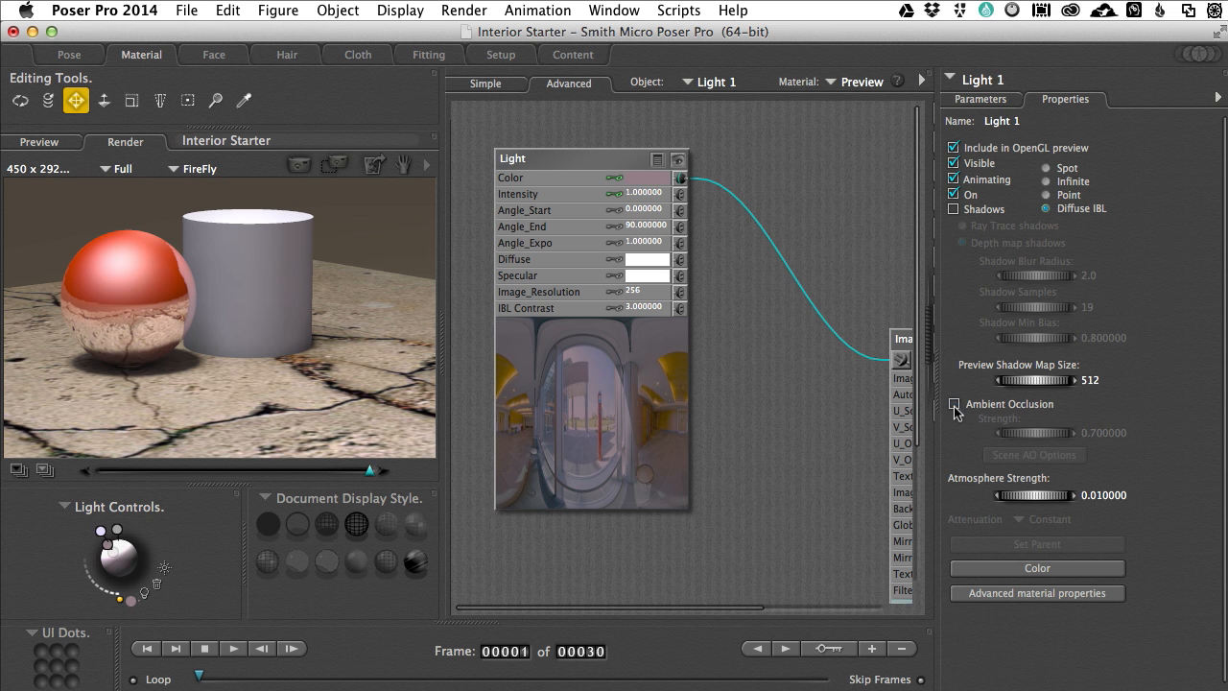
Step: Turn off Ambient Occlusion for Light 2 and Light 3
left_click(697, 85)
mouse_move(729, 94)
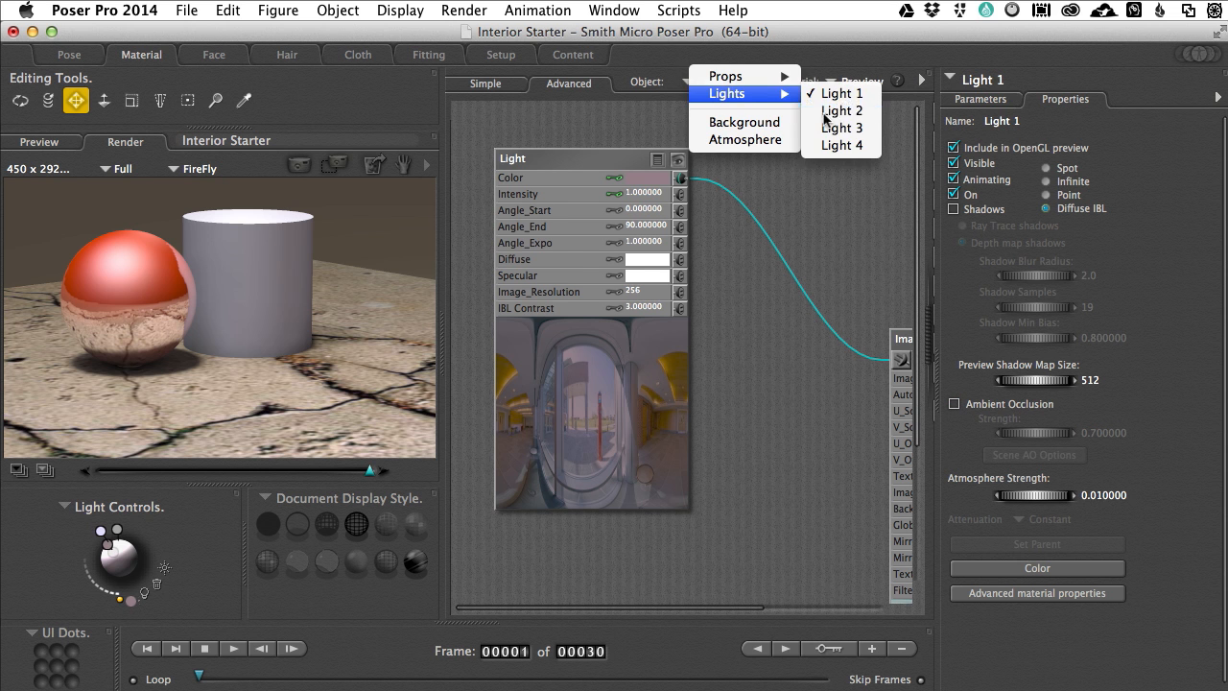
left_click(825, 112)
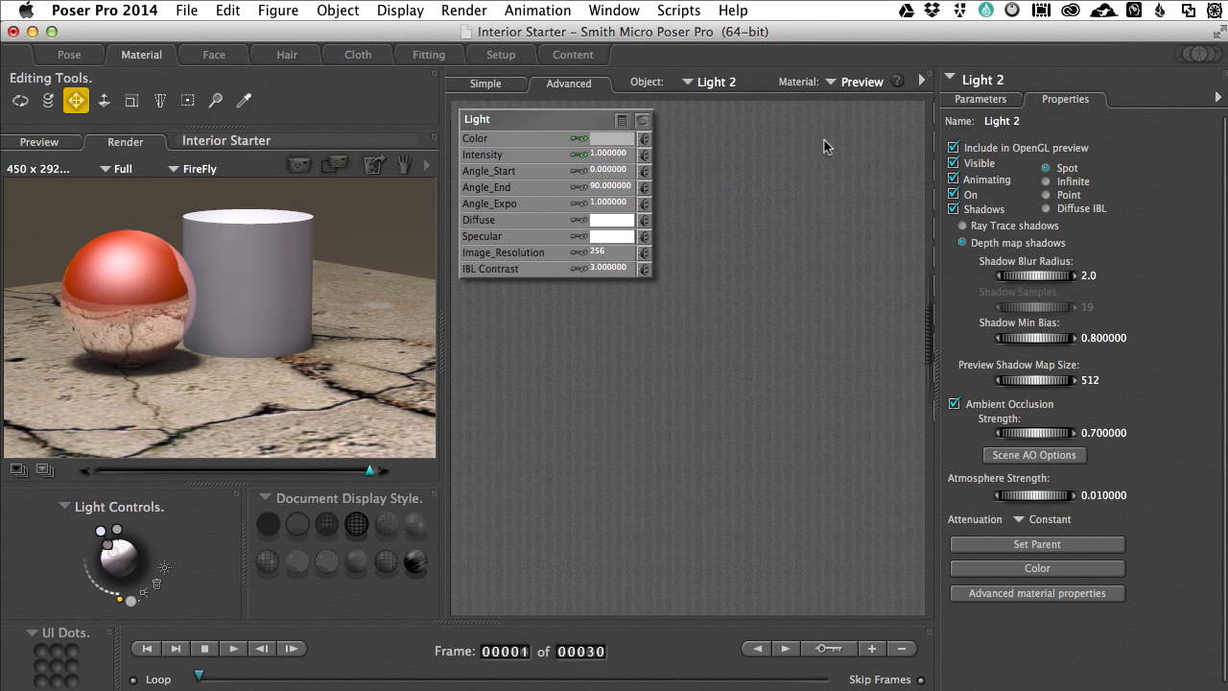
left_click(954, 404)
left_click(725, 86)
mouse_move(722, 95)
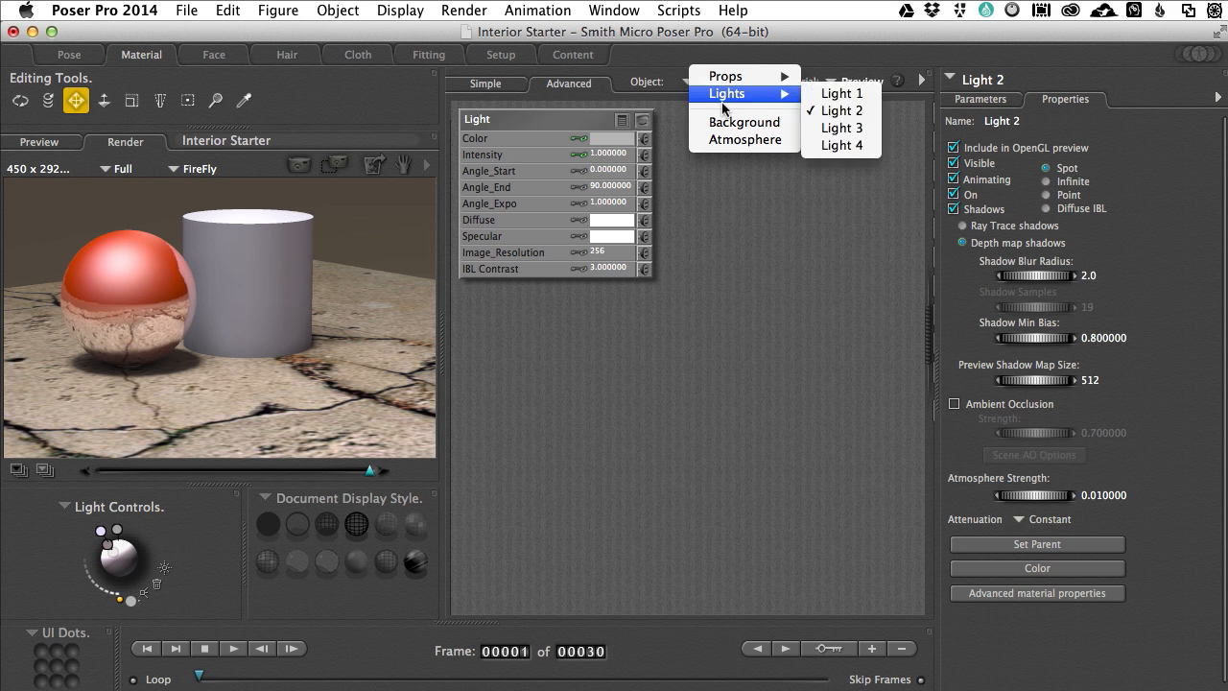
left_click(841, 128)
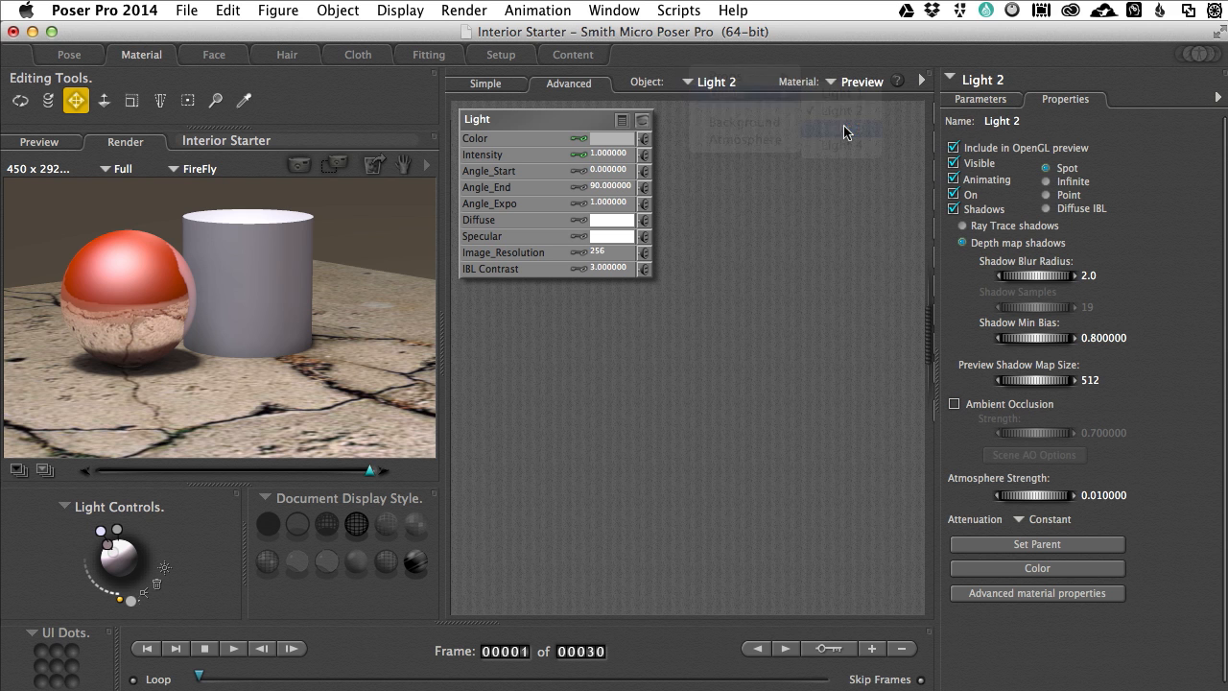
left_click(953, 404)
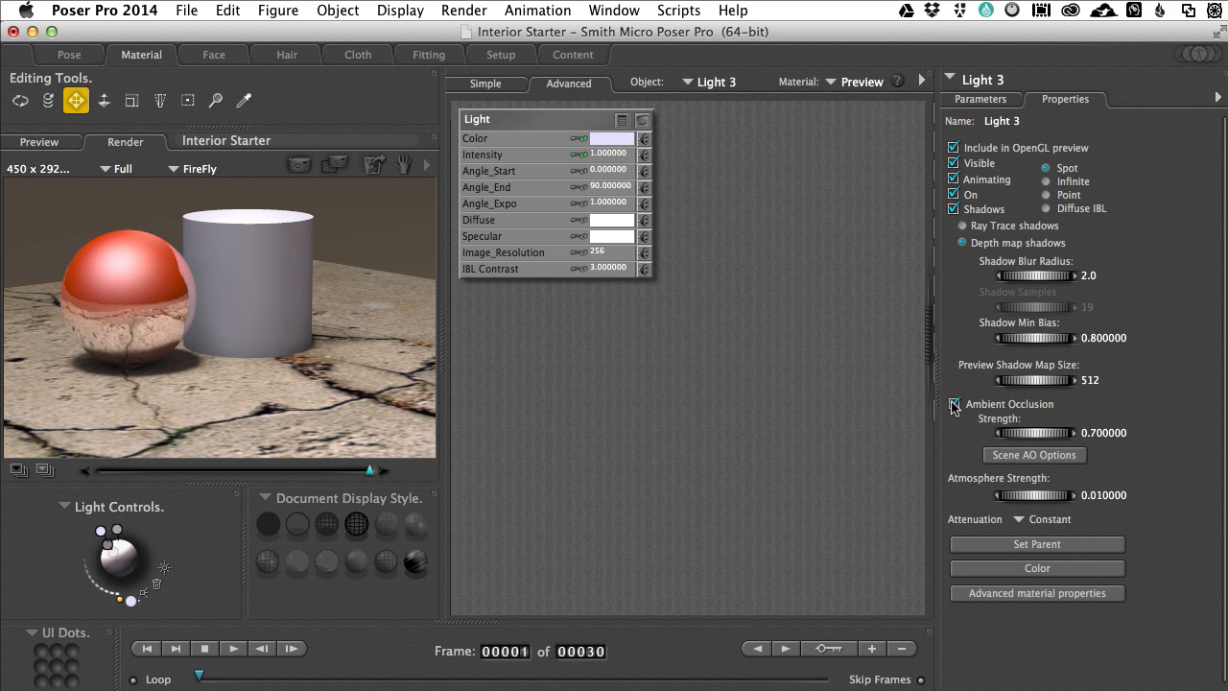
Step: Select Light 4 to check its Ambient Occlusion setting and render the scene
left_click(715, 84)
mouse_move(781, 94)
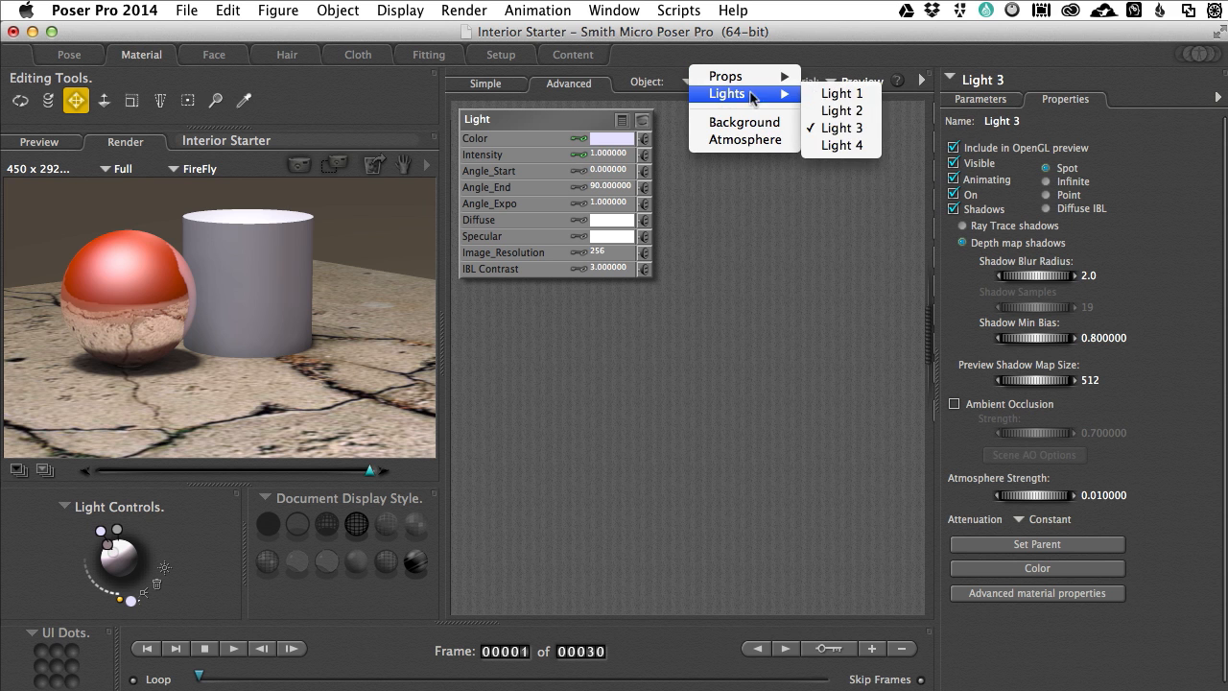
left_click(830, 145)
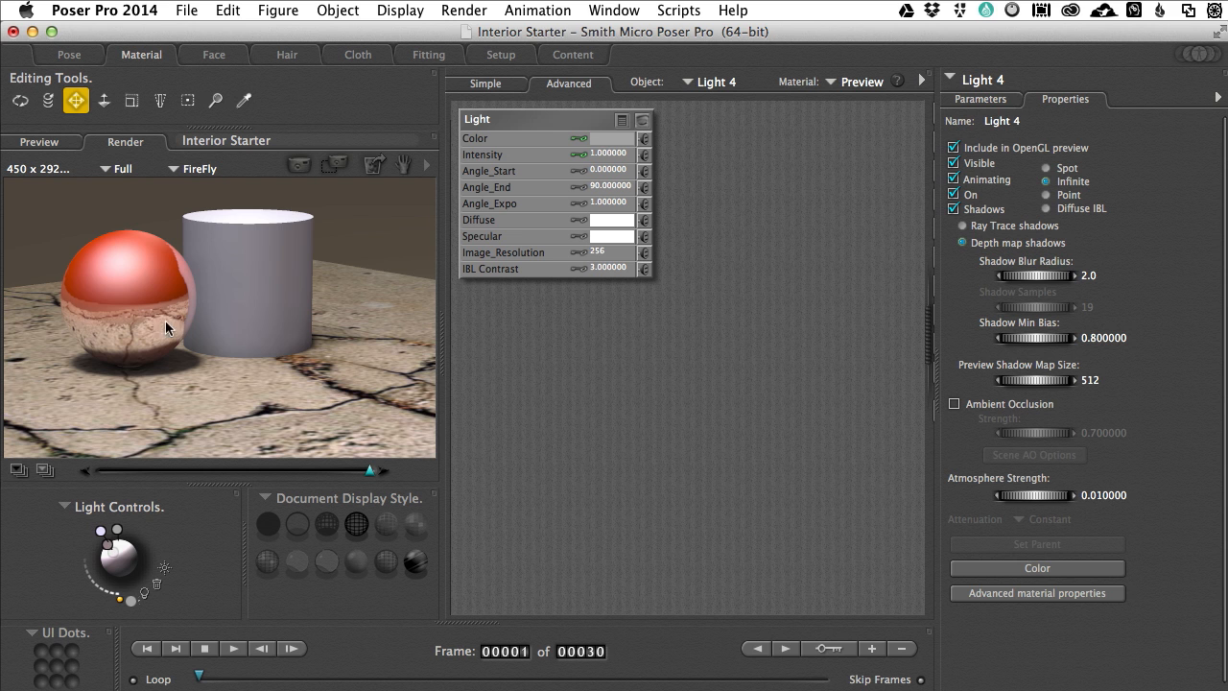
left_click(299, 165)
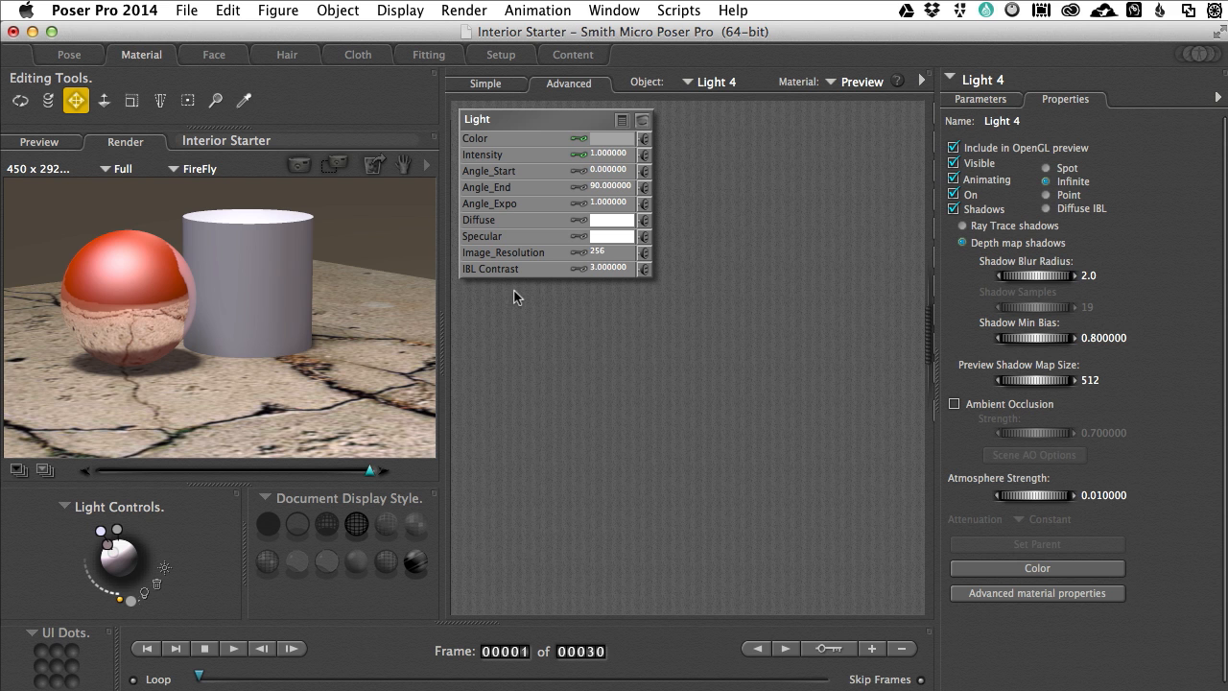
Step: Select the cylinder in the preview and widen the node workspace for its material
left_click(249, 315)
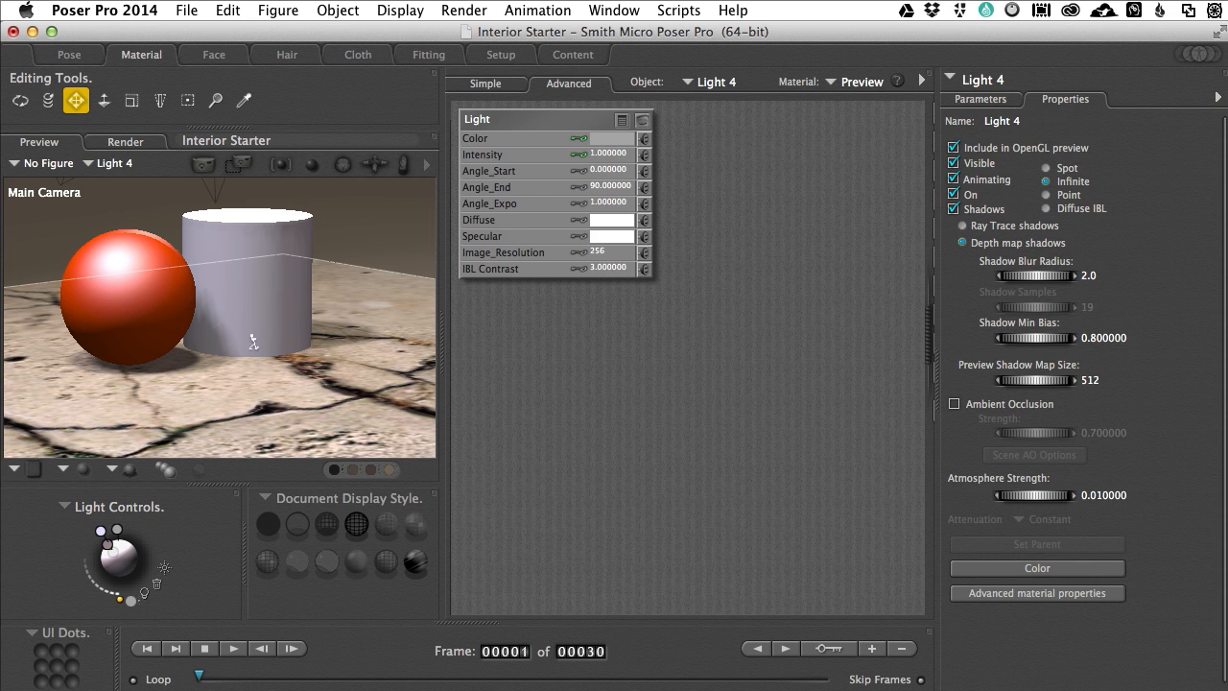
left_click(252, 329)
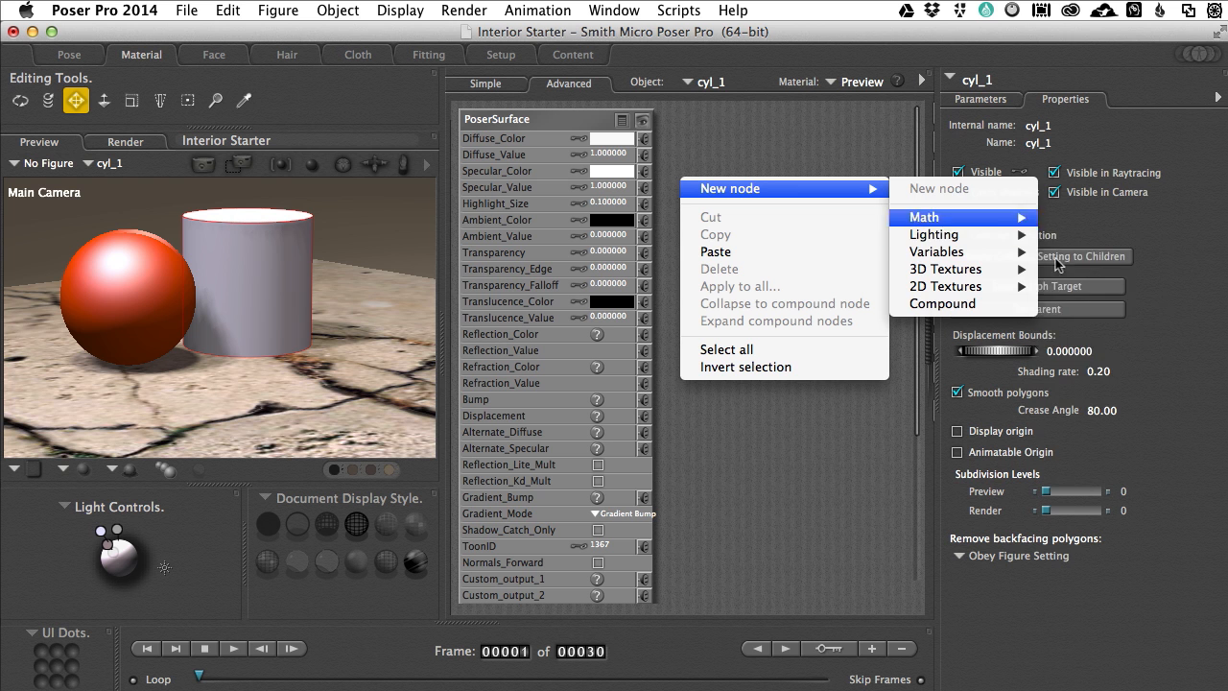
mouse_move(997, 236)
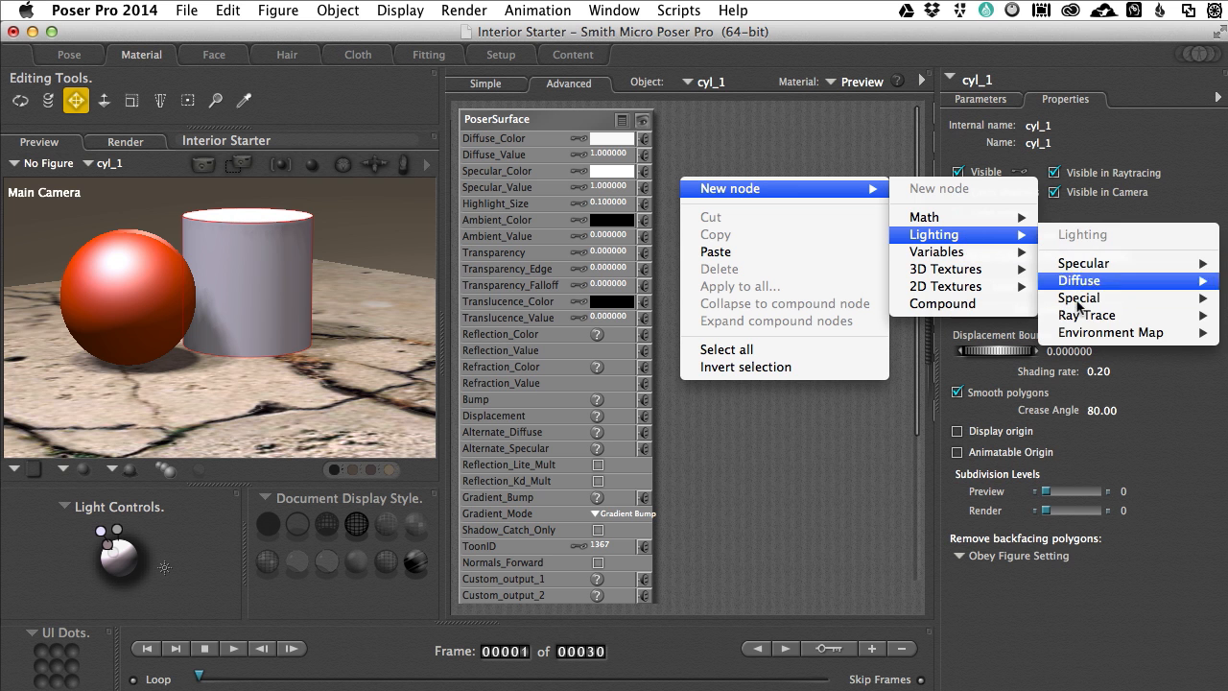
left_click(767, 423)
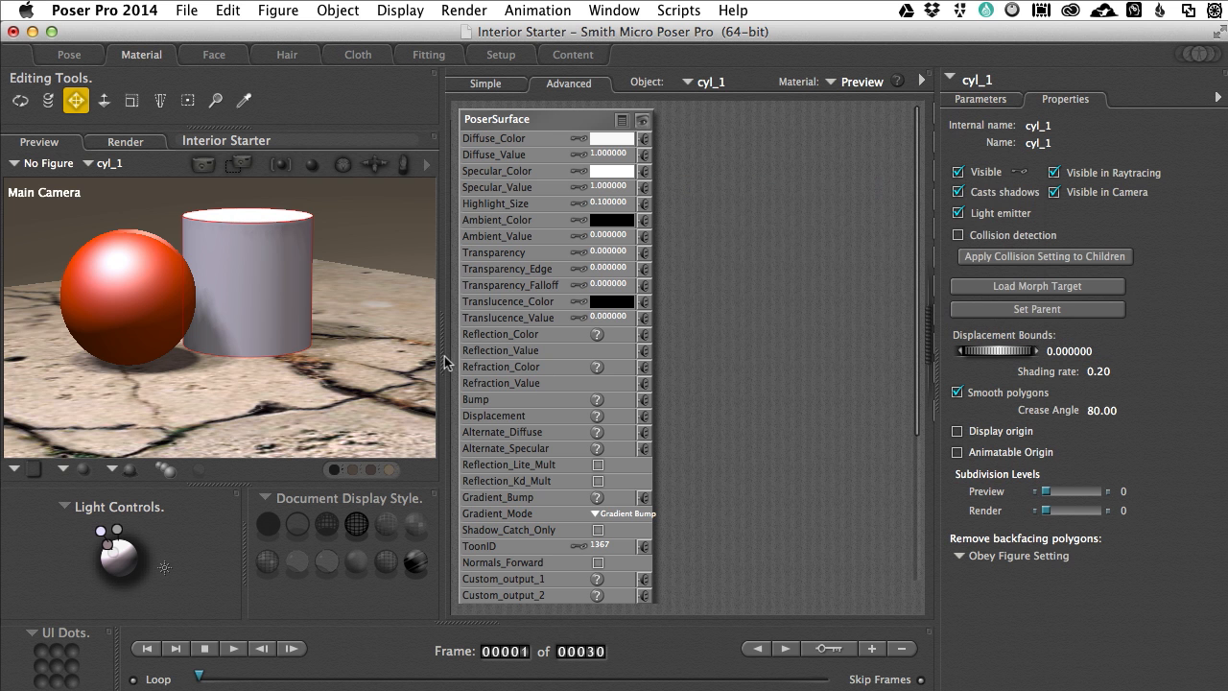
left_click_drag(447, 361, 199, 345)
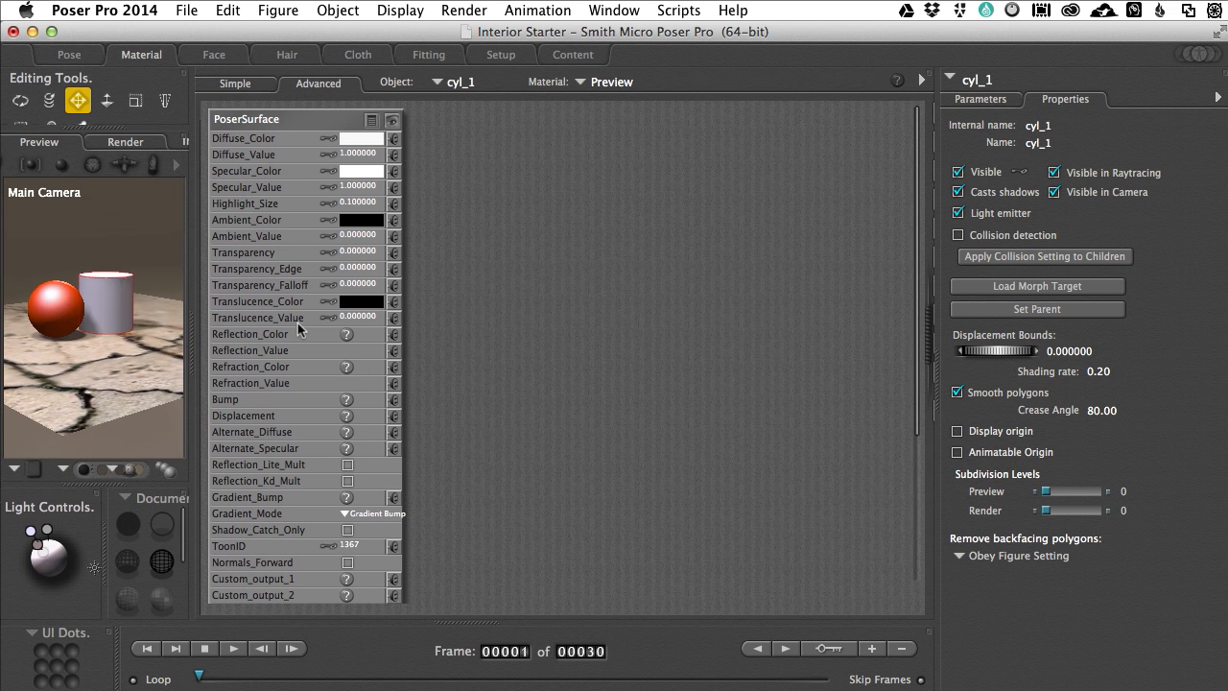
Step: Add a ray-trace ambient_occlusion node to the cylinder's material and place it beside the PoserSurface node
right_click(432, 213)
mouse_move(628, 216)
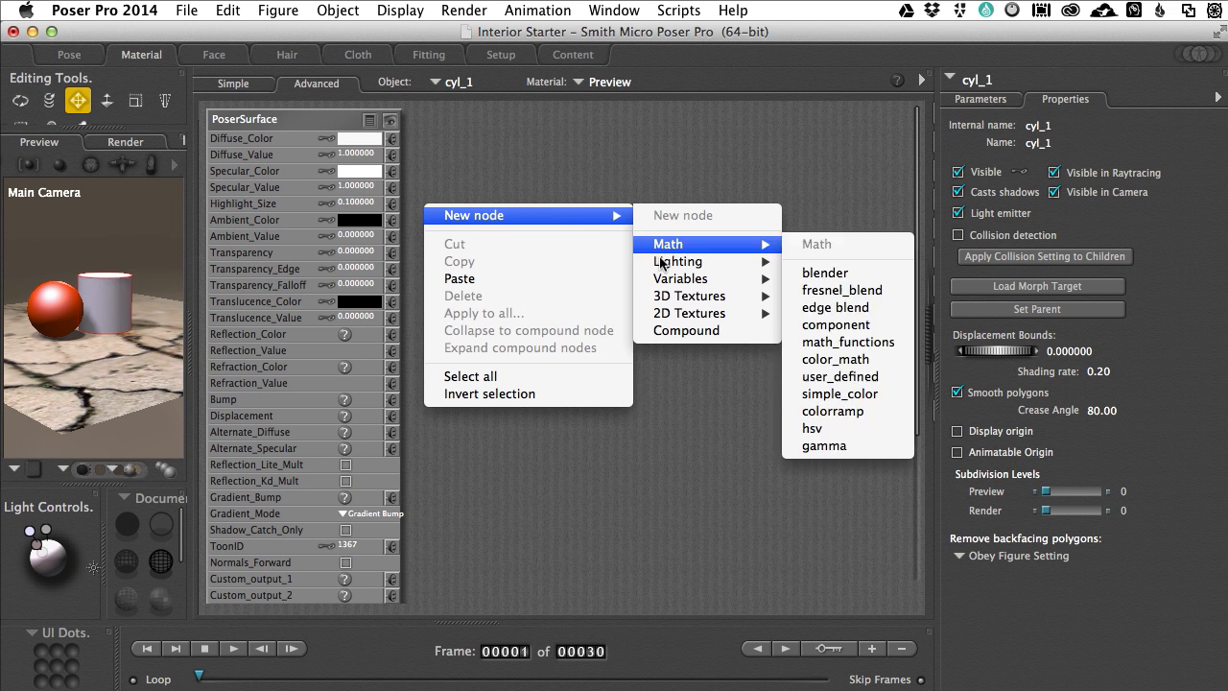
mouse_move(675, 264)
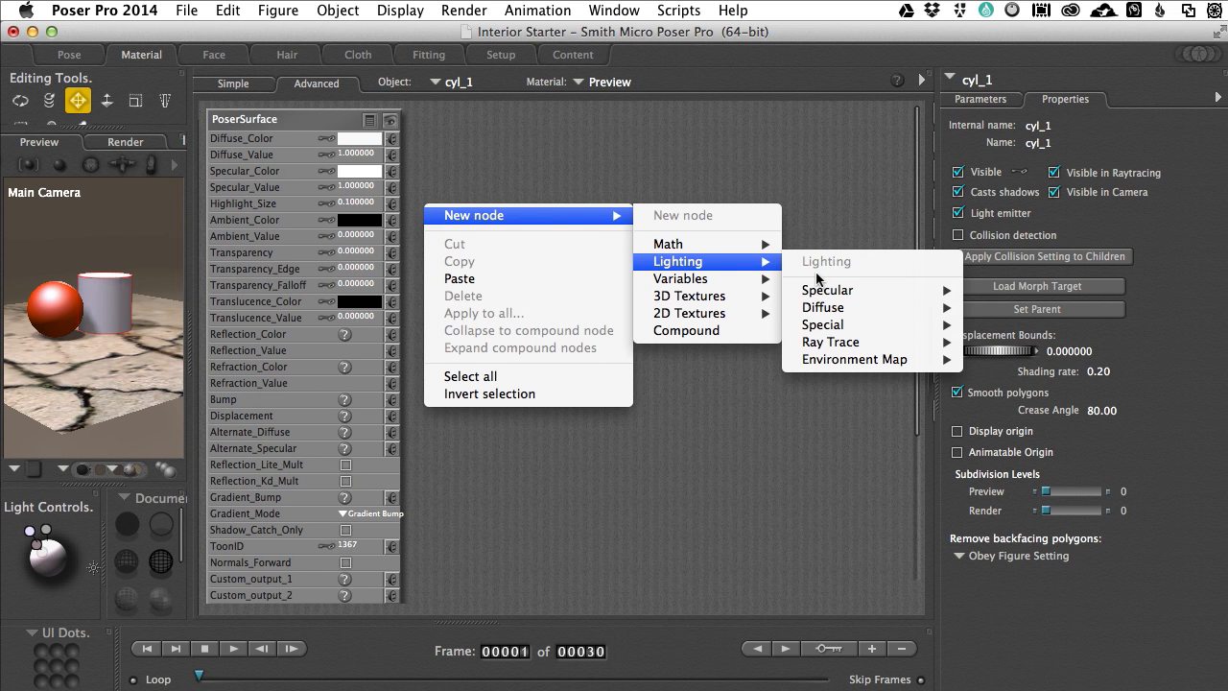
mouse_move(823, 343)
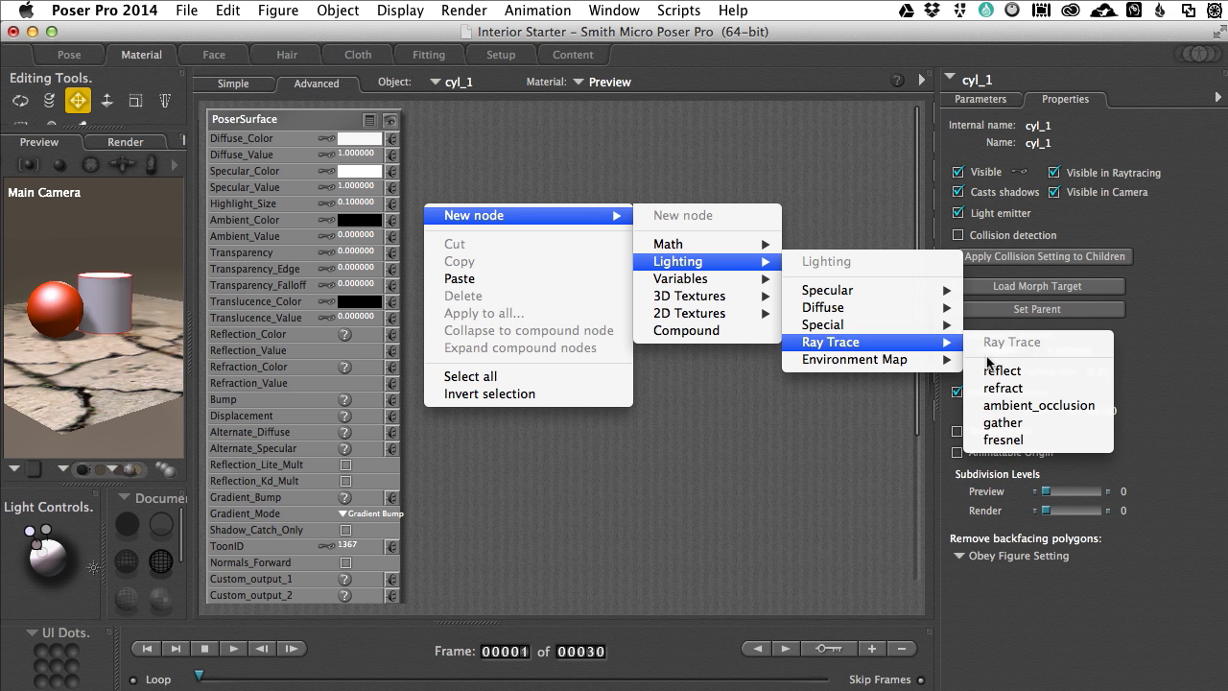
left_click(1017, 407)
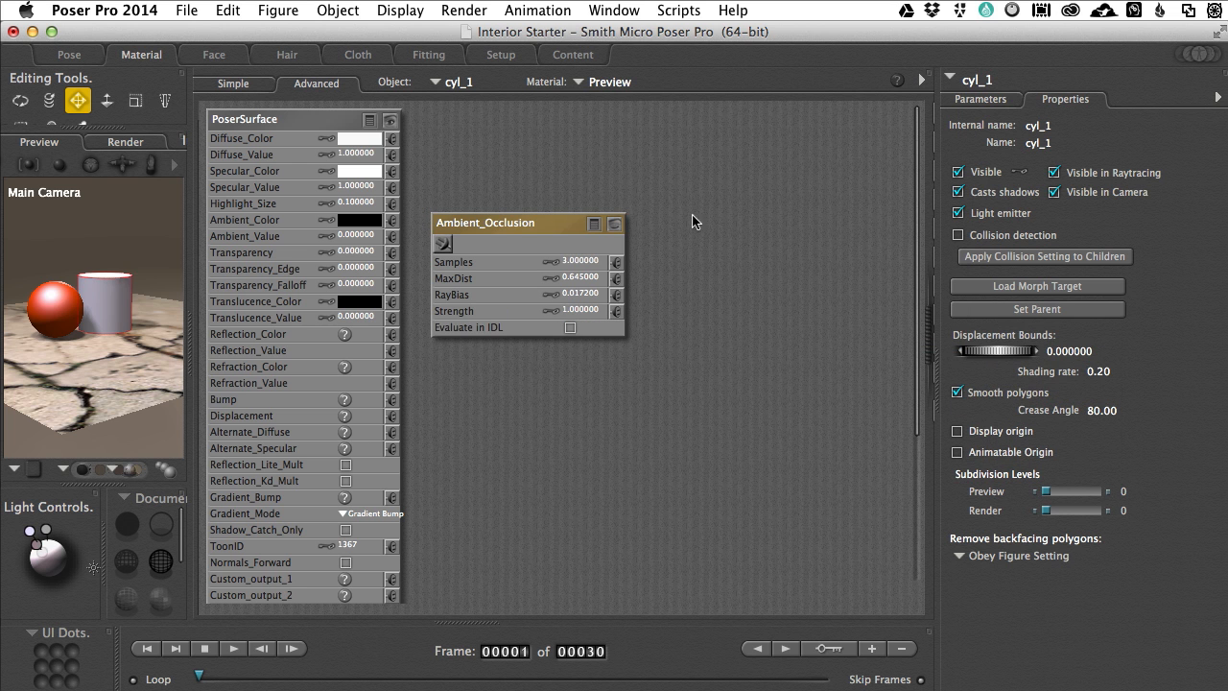
left_click_drag(513, 222, 572, 196)
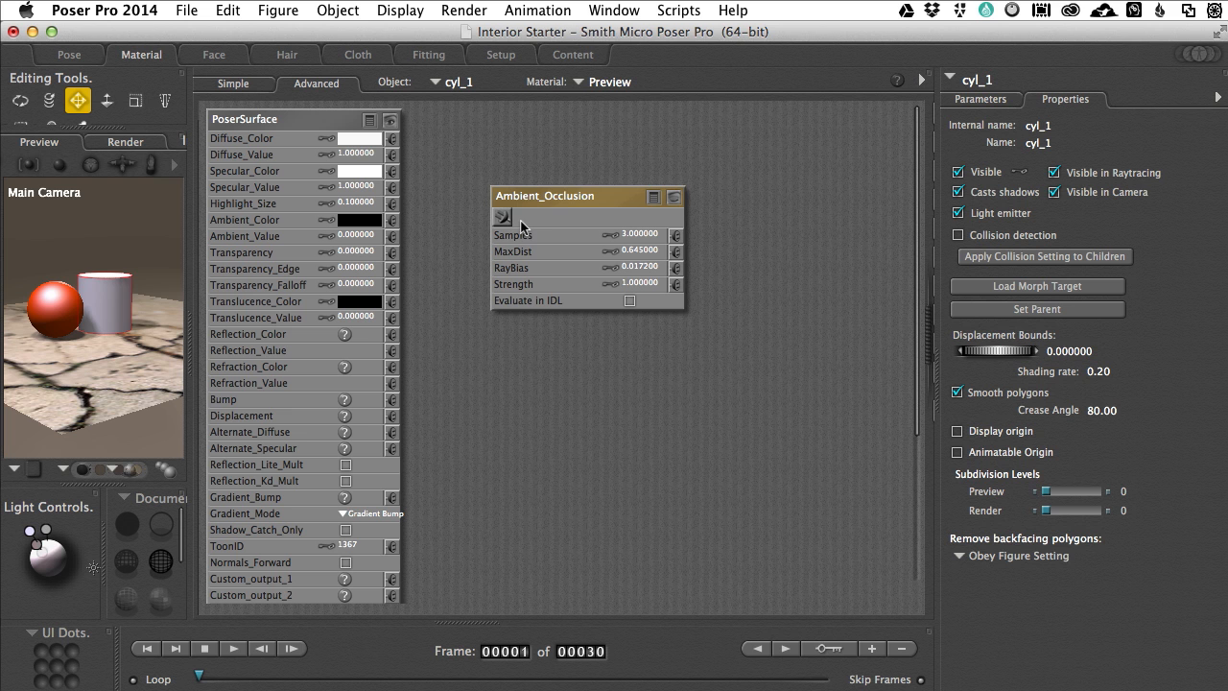
left_click_drag(564, 197, 568, 210)
Step: Connect the Ambient_Occlusion node to the cylinder's Diffuse_Value and Specular_Value and render the scene from the widened preview
left_click_drag(504, 234, 392, 154)
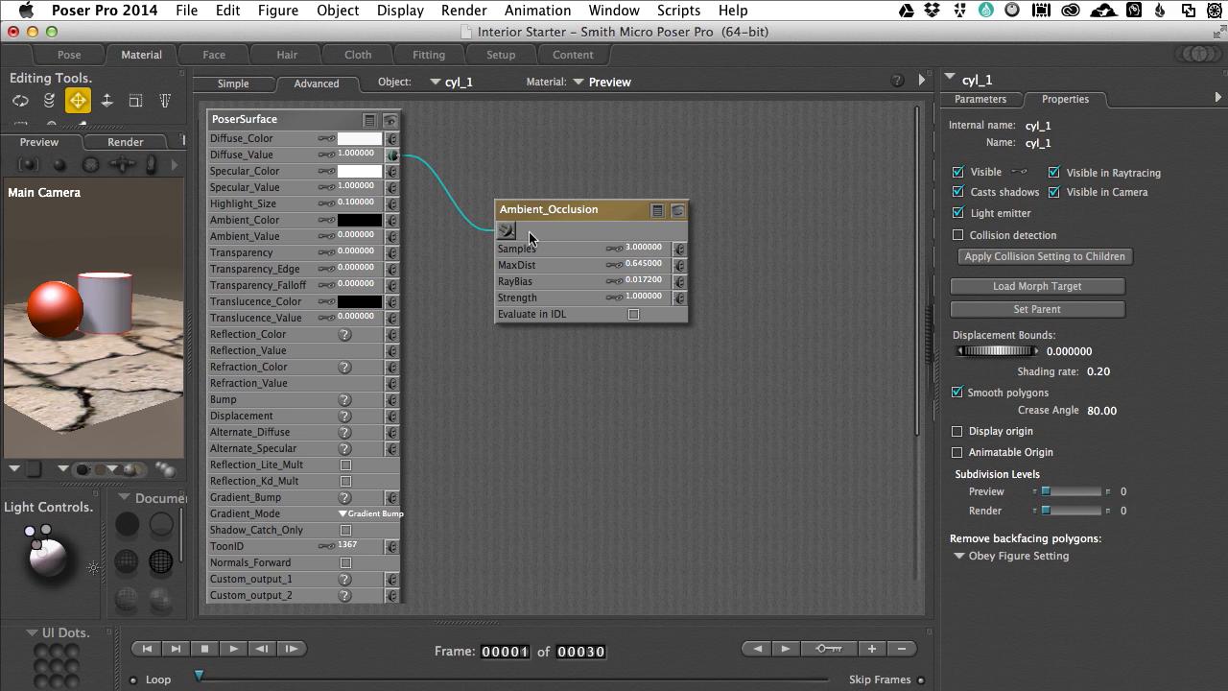
left_click_drag(506, 232, 392, 187)
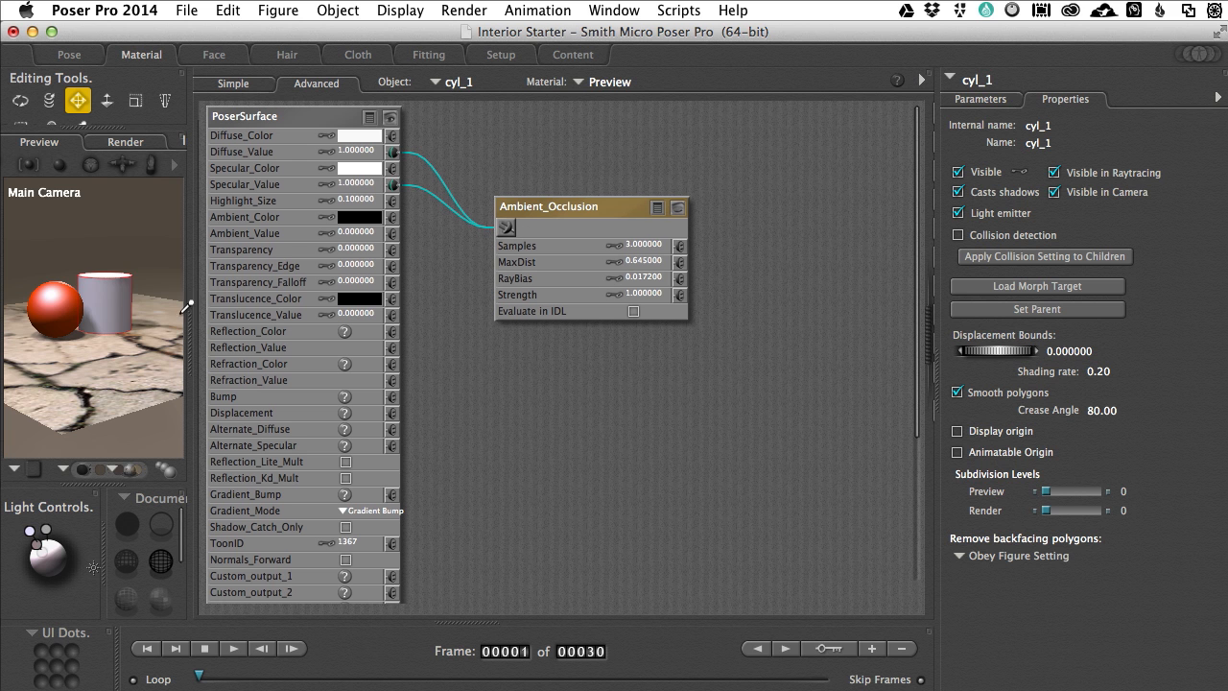
left_click_drag(191, 349, 441, 357)
left_click(207, 159)
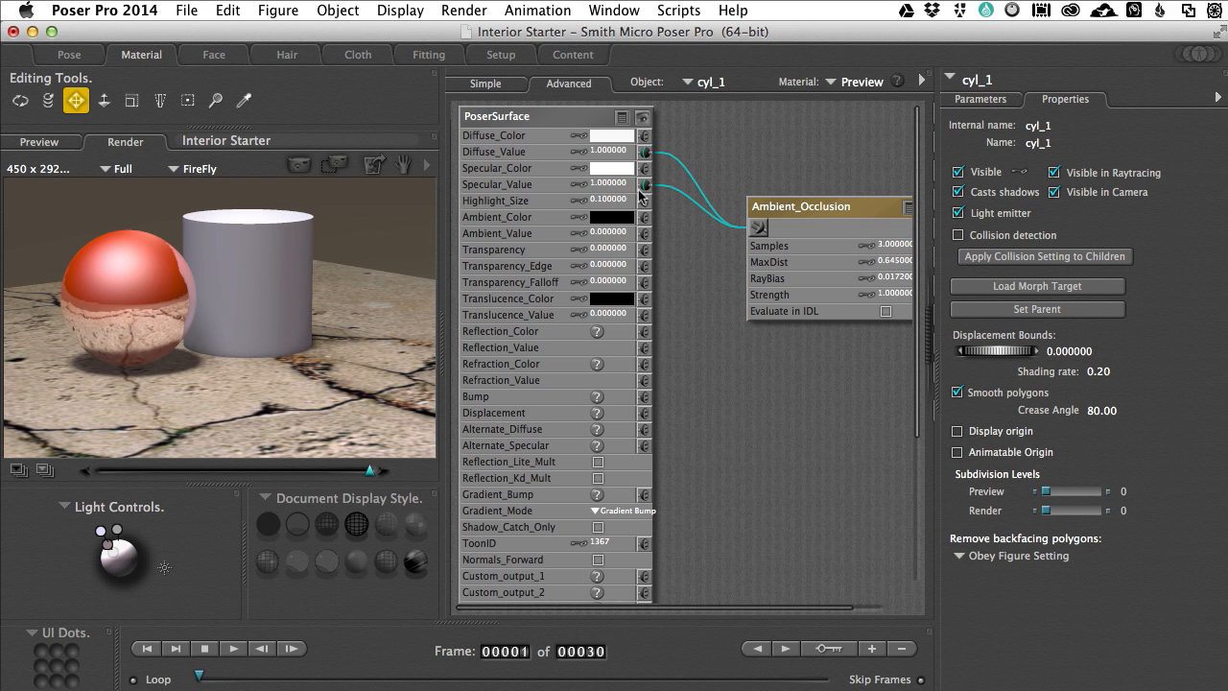
Step: Move the Ambient_Occlusion node closer to PoserSurface and set its MaxDist to 1
left_click_drag(794, 204, 728, 151)
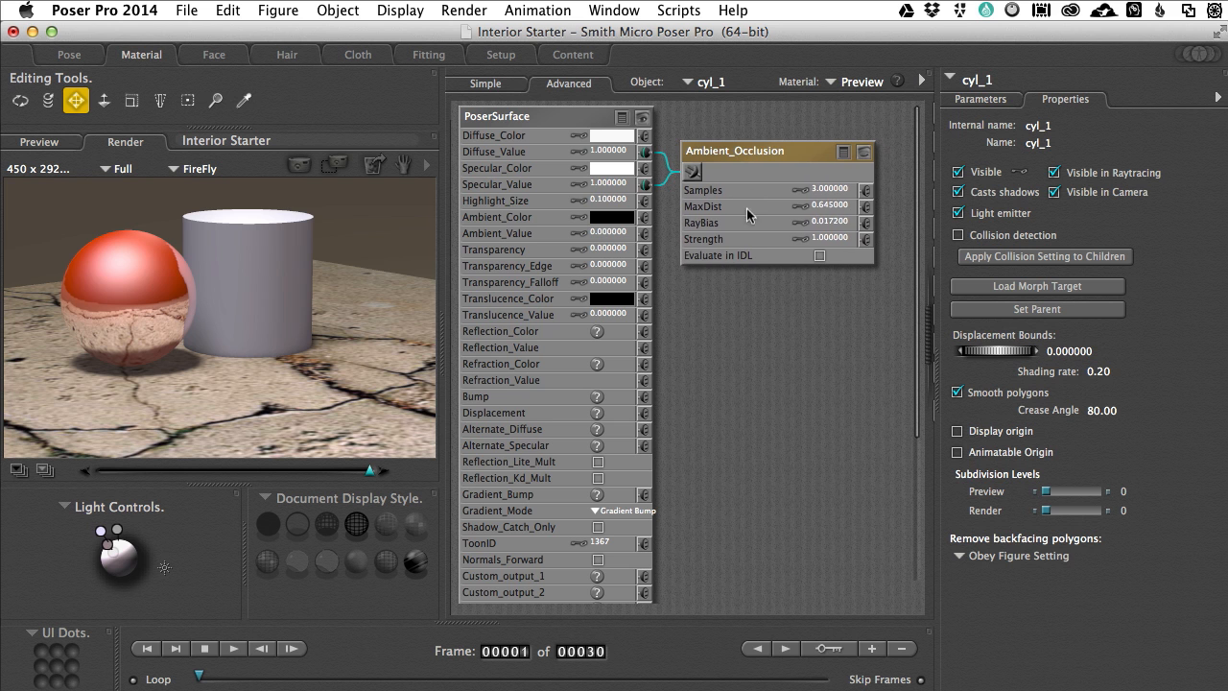
left_click(825, 209)
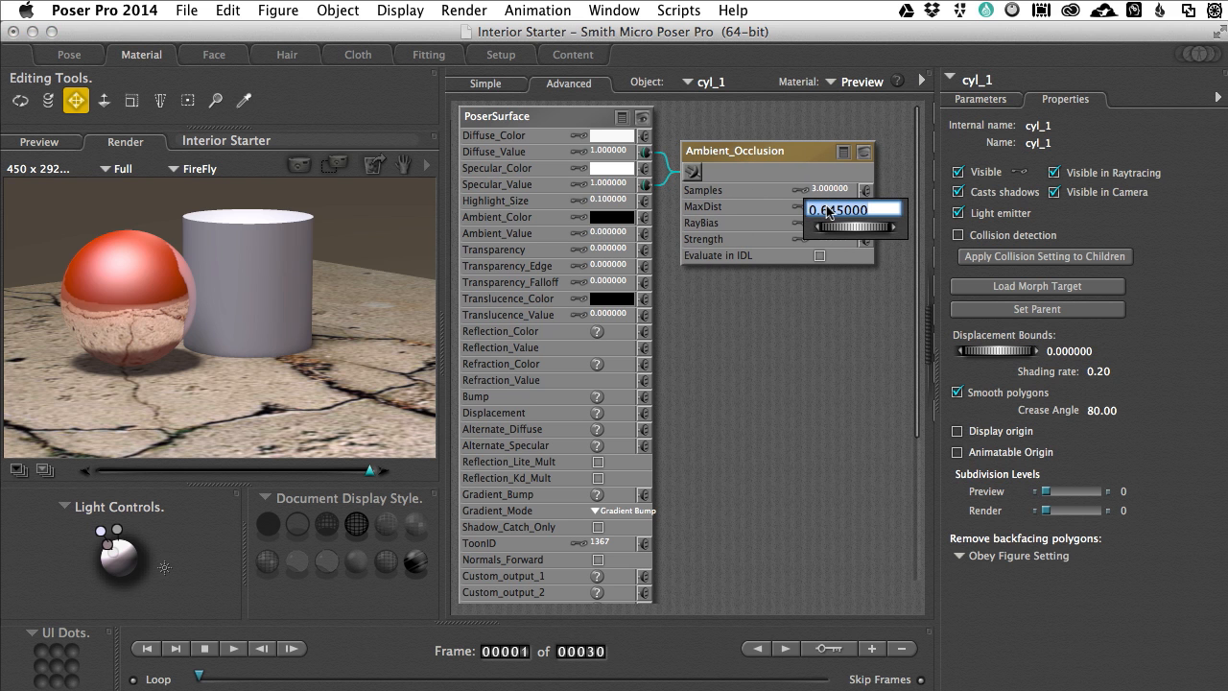
type("1")
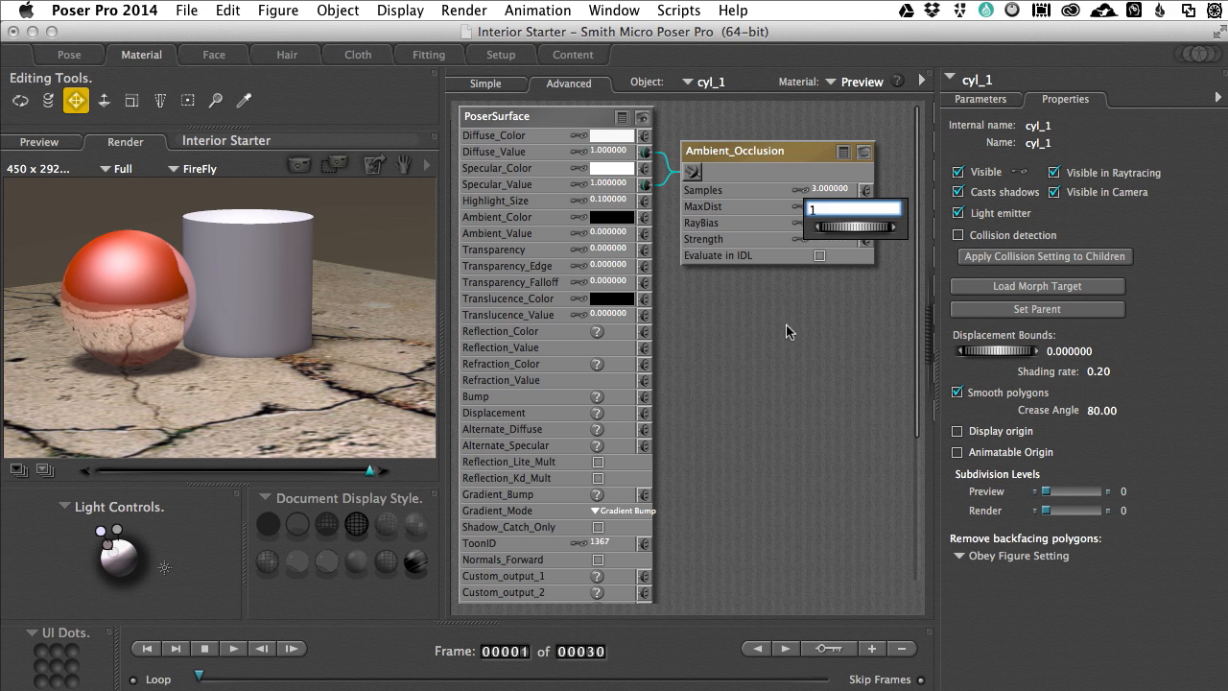
key("Return")
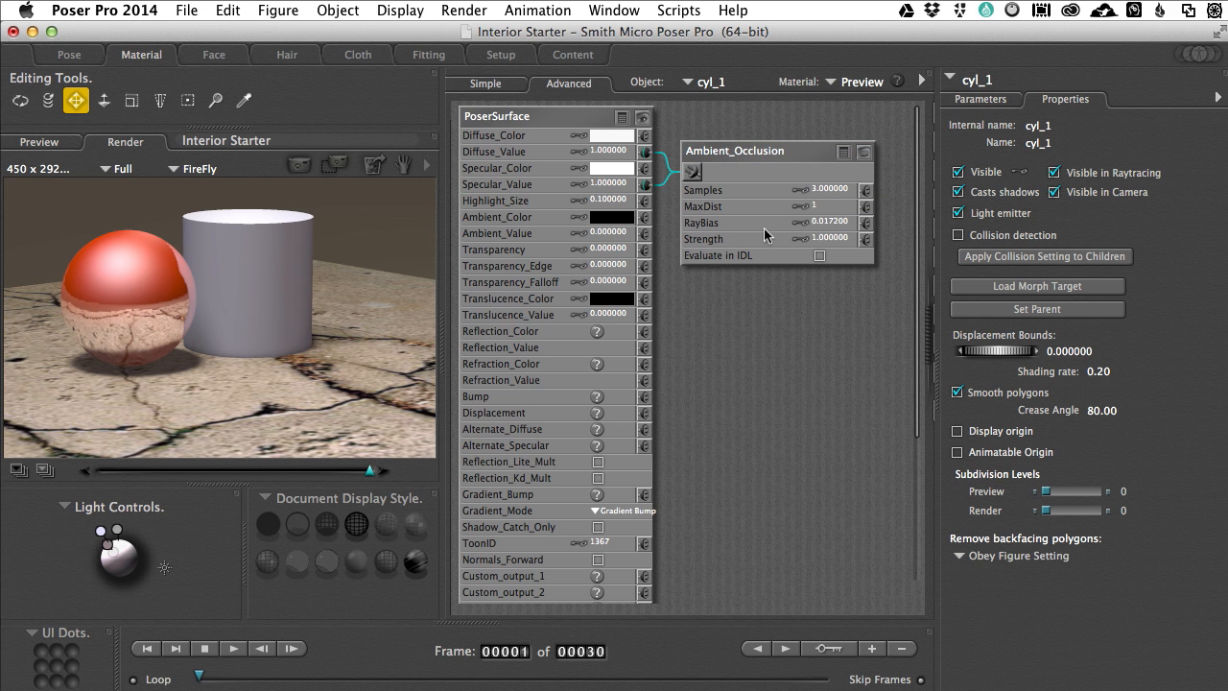
Step: Set the Ambient_Occlusion node's Strength to 2, render the scene again and compare it with the previous render
left_click(817, 239)
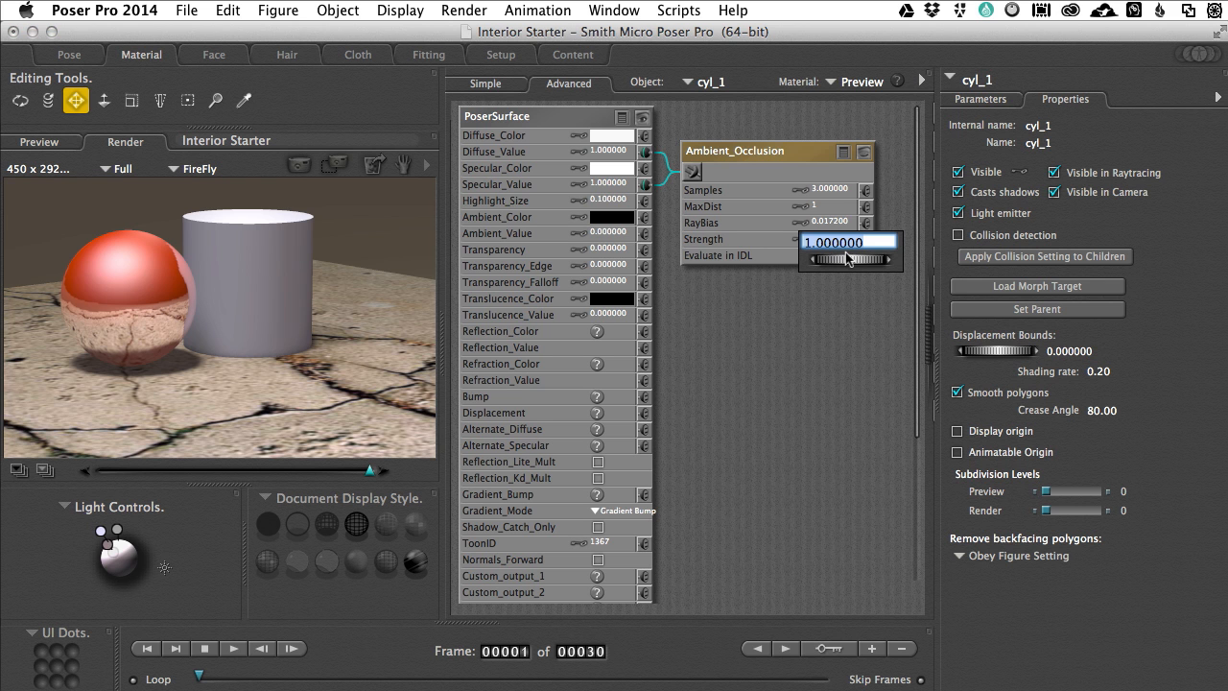
type("2")
left_click(796, 331)
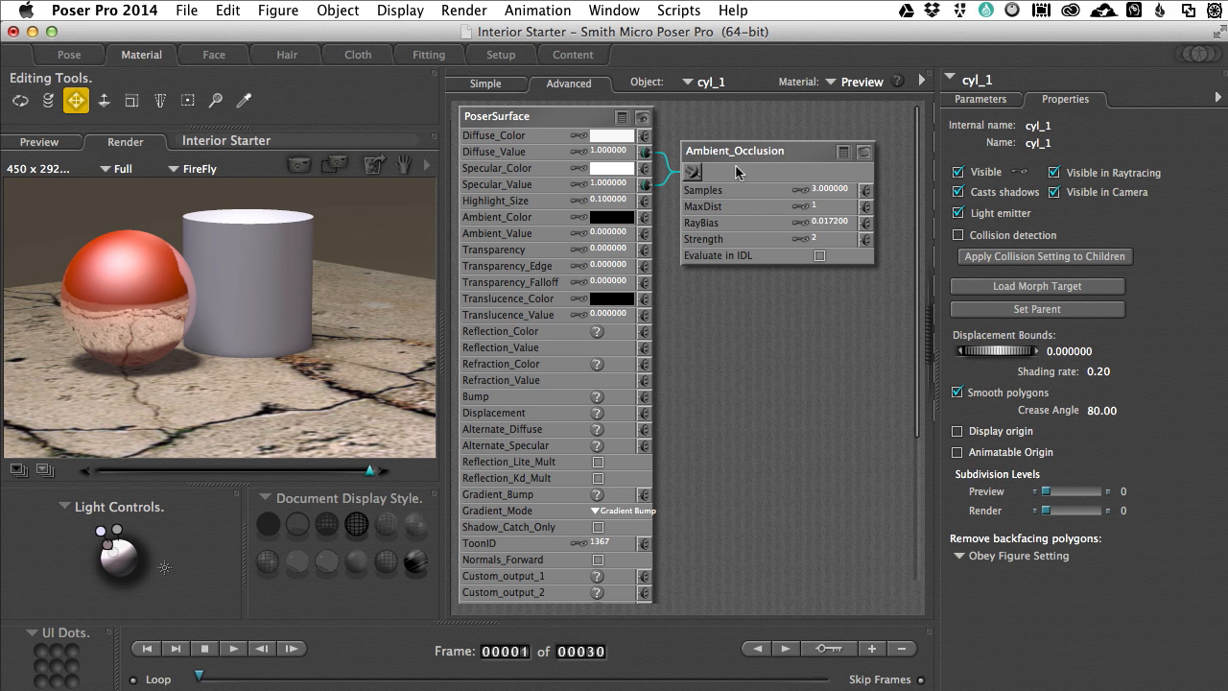
left_click(303, 166)
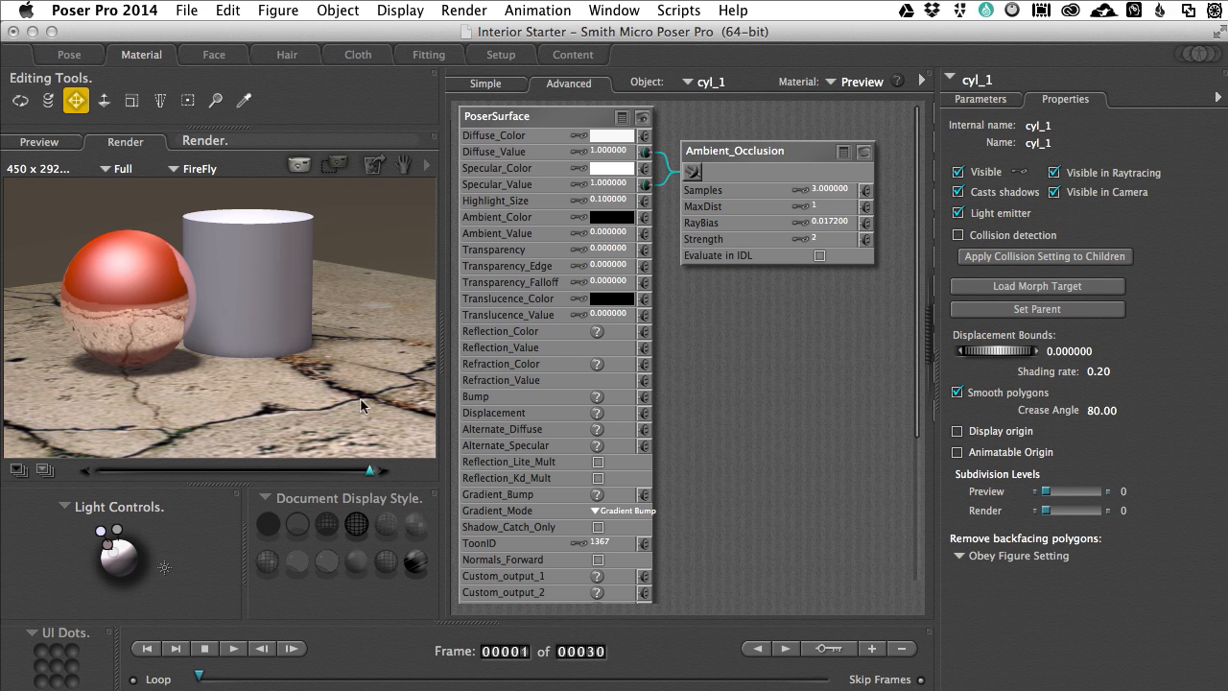
mouse_move(369, 469)
left_mouse_down()
mouse_move(228, 466)
mouse_move(385, 461)
left_mouse_up()
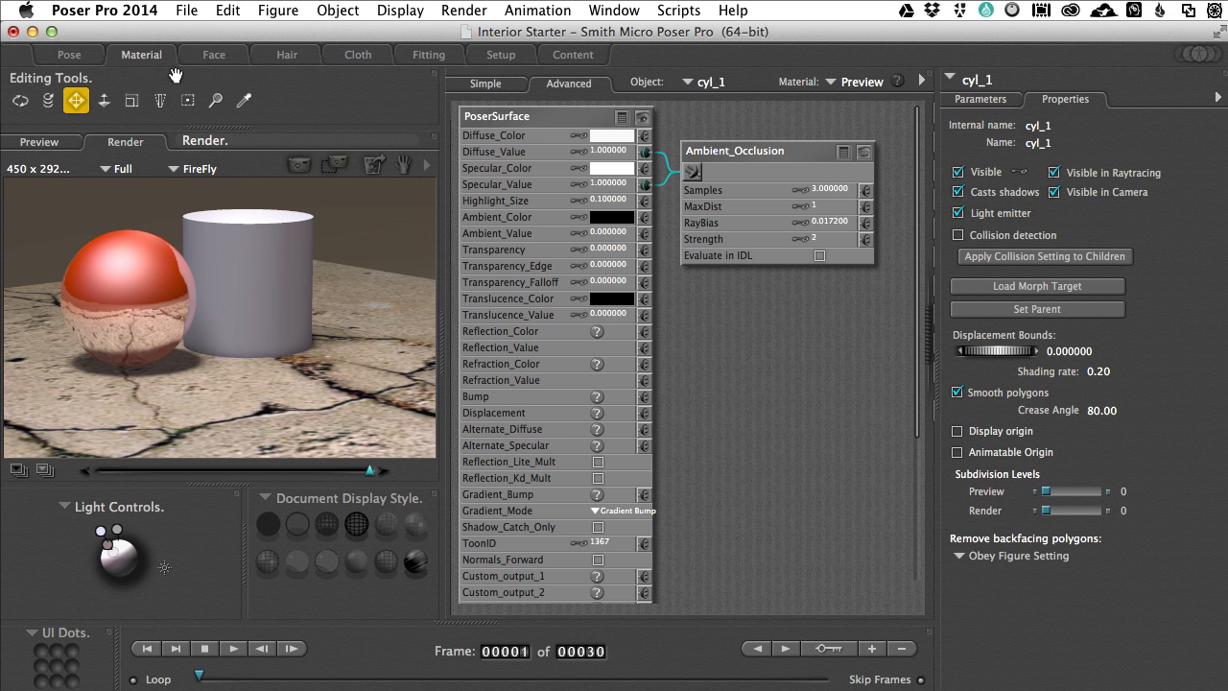
Step: Return to the Pose room and close the Interior Starter scene without saving the changes
left_click(83, 55)
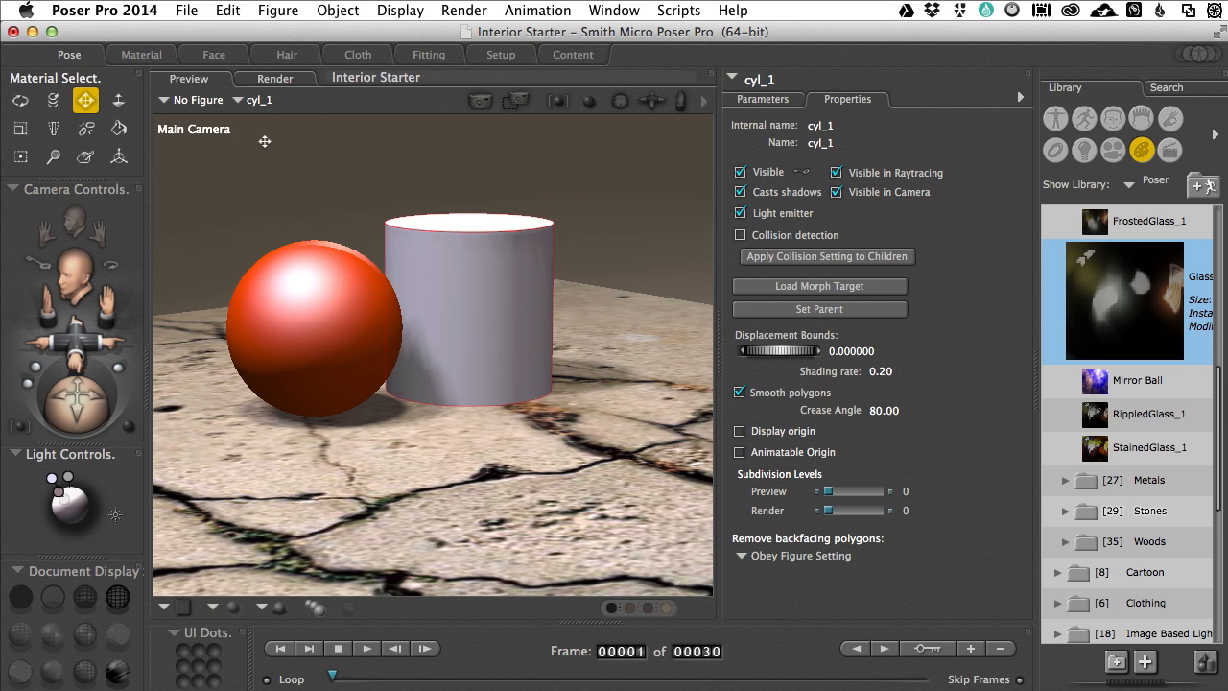
key("super+w")
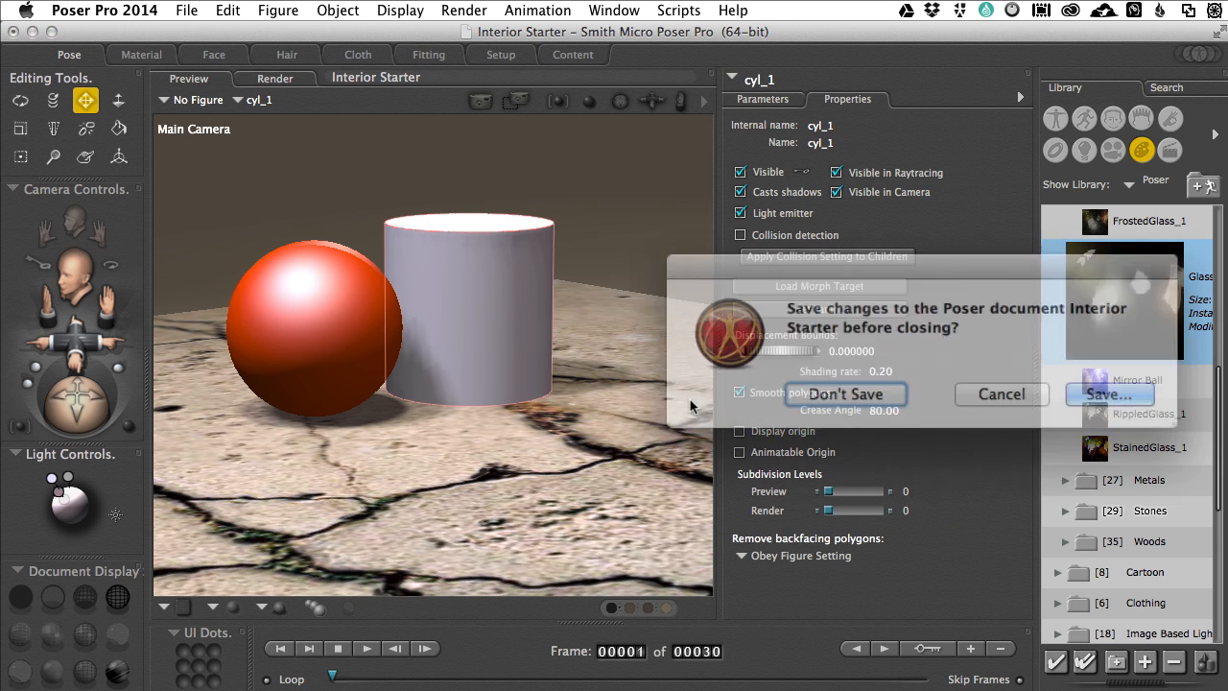
left_click(839, 389)
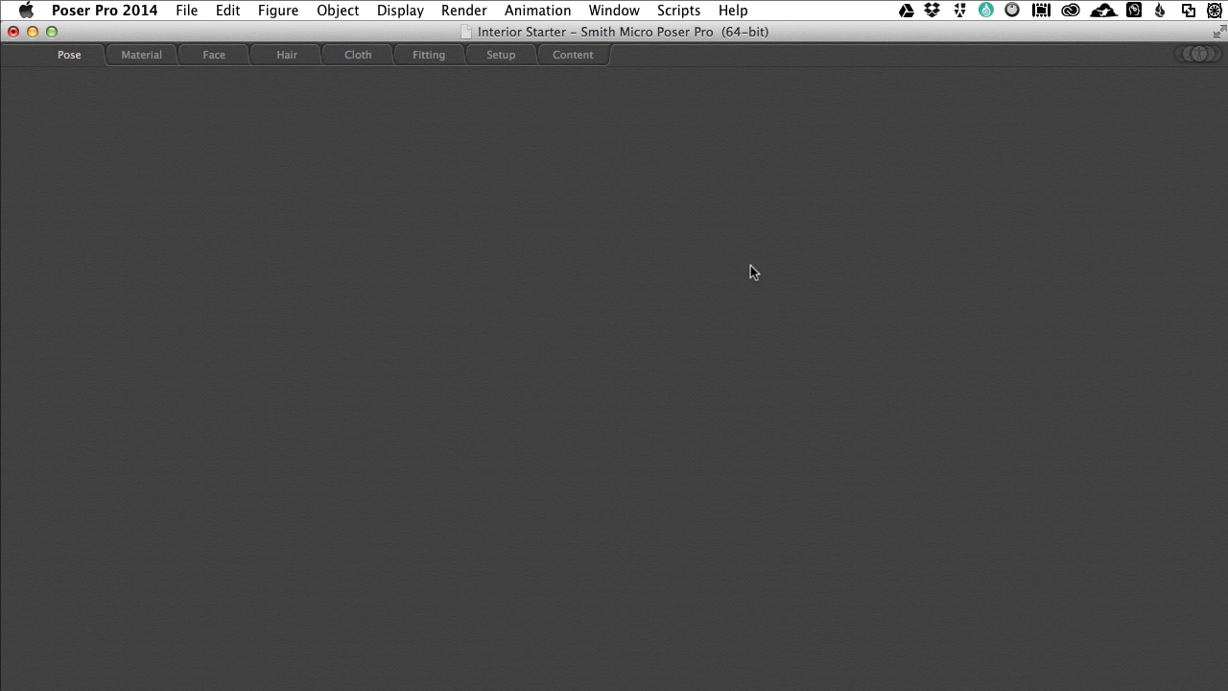
Step: Open the Interior.pz3 scene from the building folder
key("super+o")
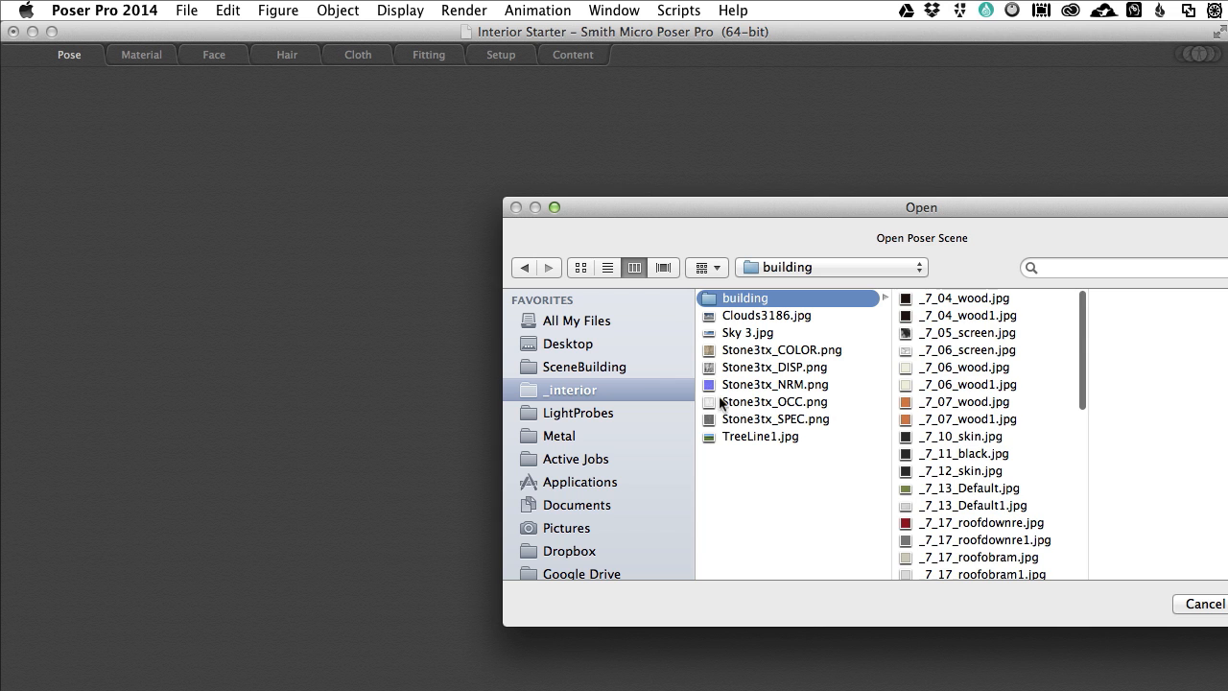
scroll(959, 441, "down", 10)
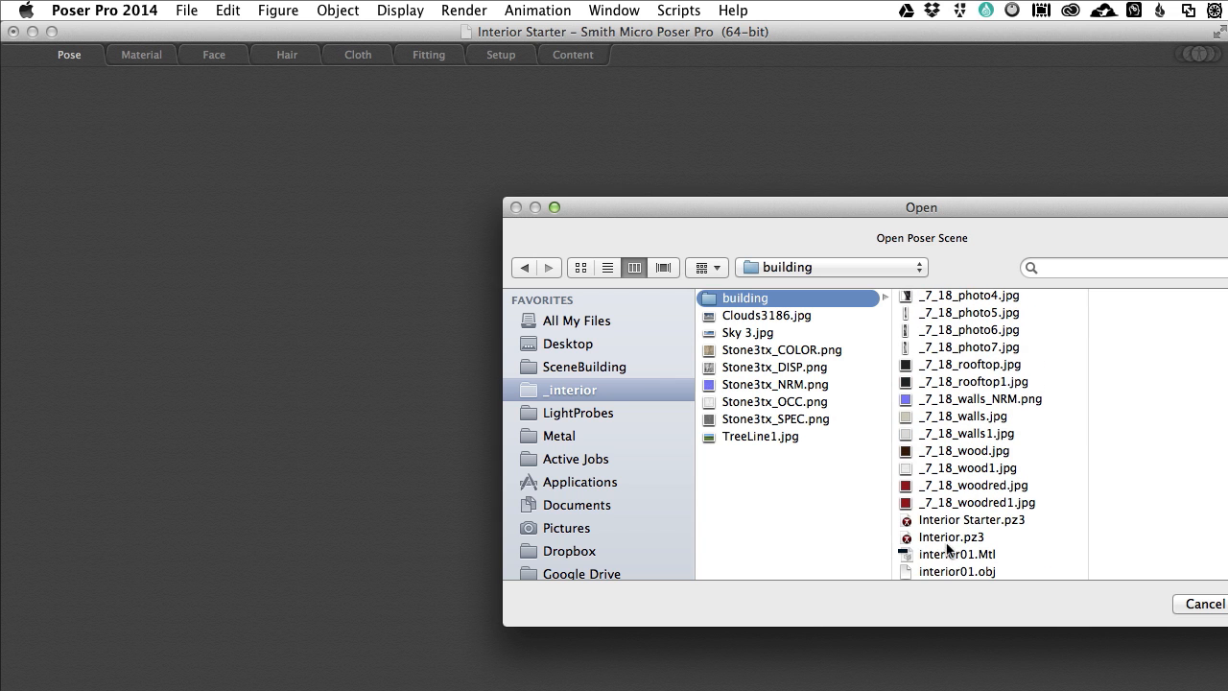
left_click(920, 539)
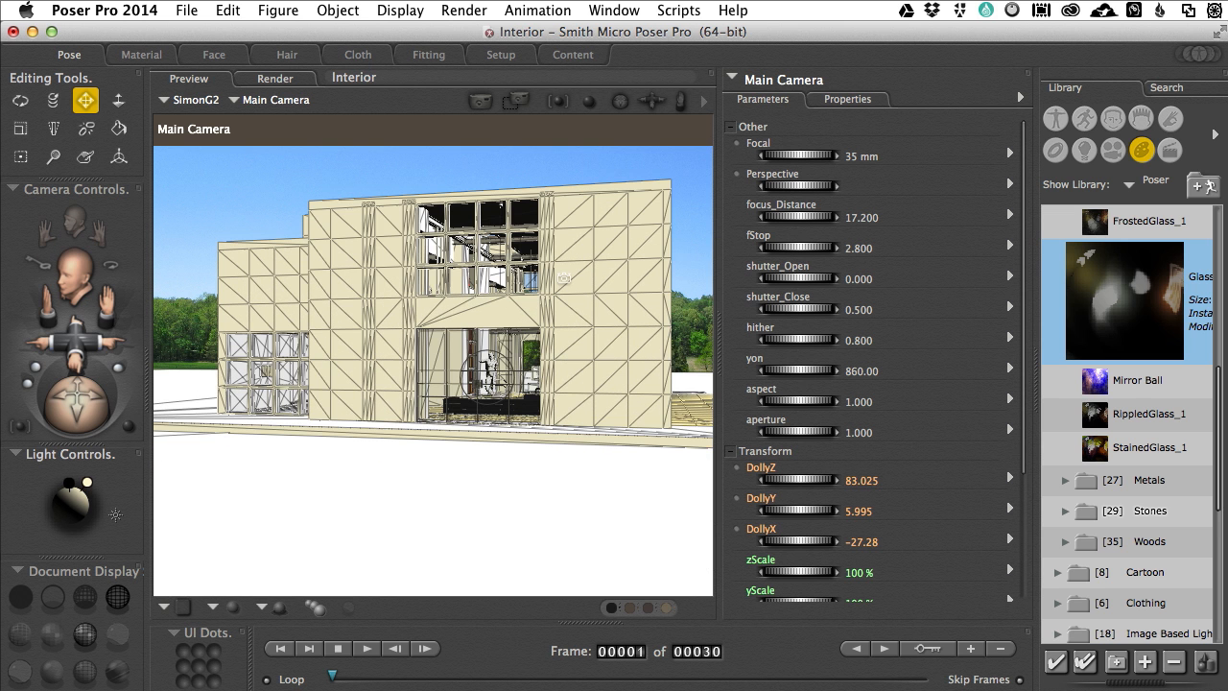
Step: Move the Main Camera through the building's front facade into the living room, facing the television and the chairs
left_click_drag(624, 264, 616, 269)
scroll(616, 269, "up", 8)
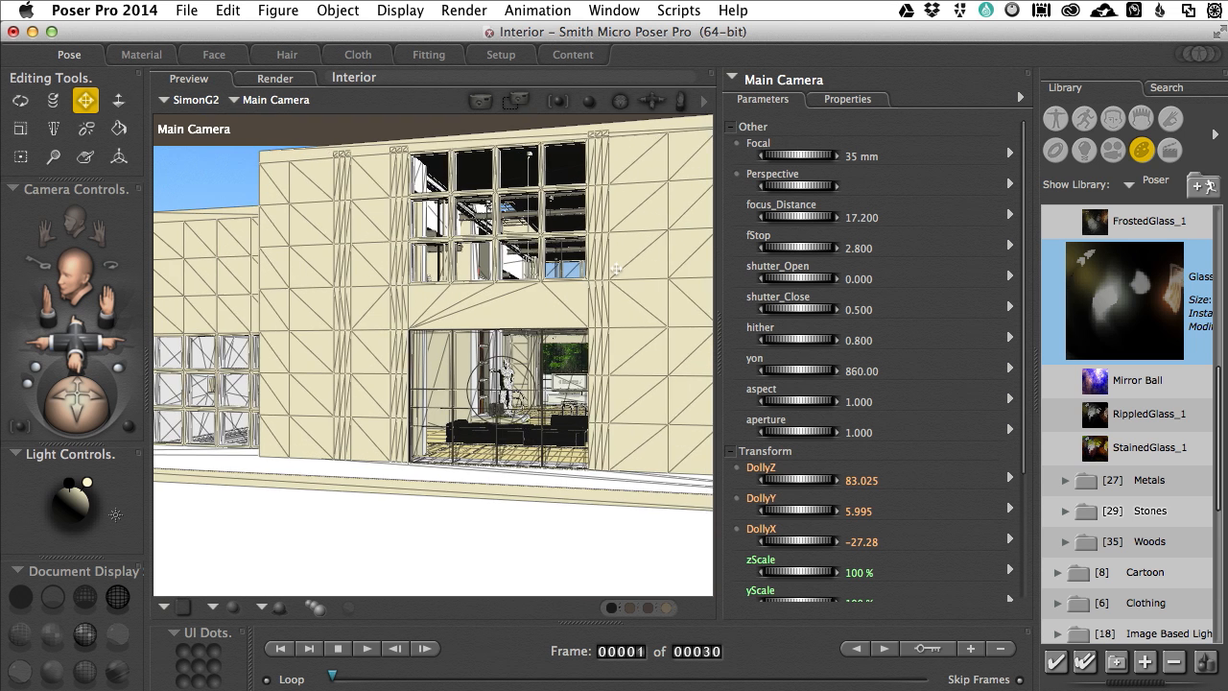
scroll(616, 270, "up", 10)
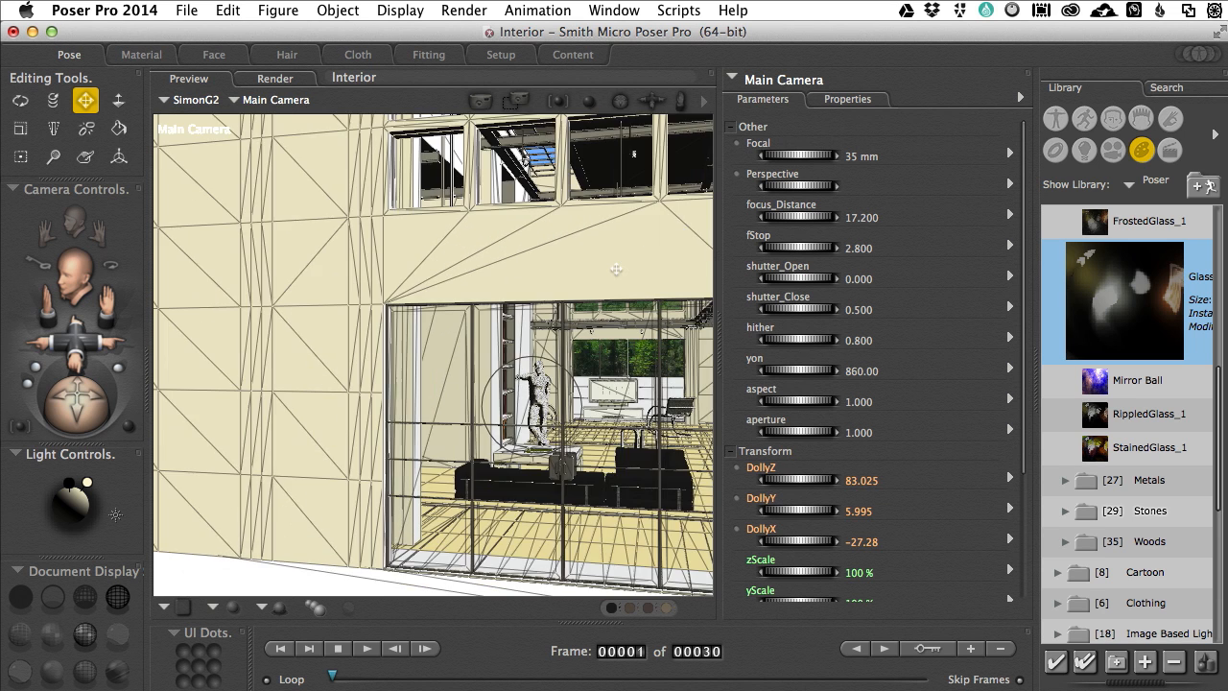
scroll(616, 269, "up", 8)
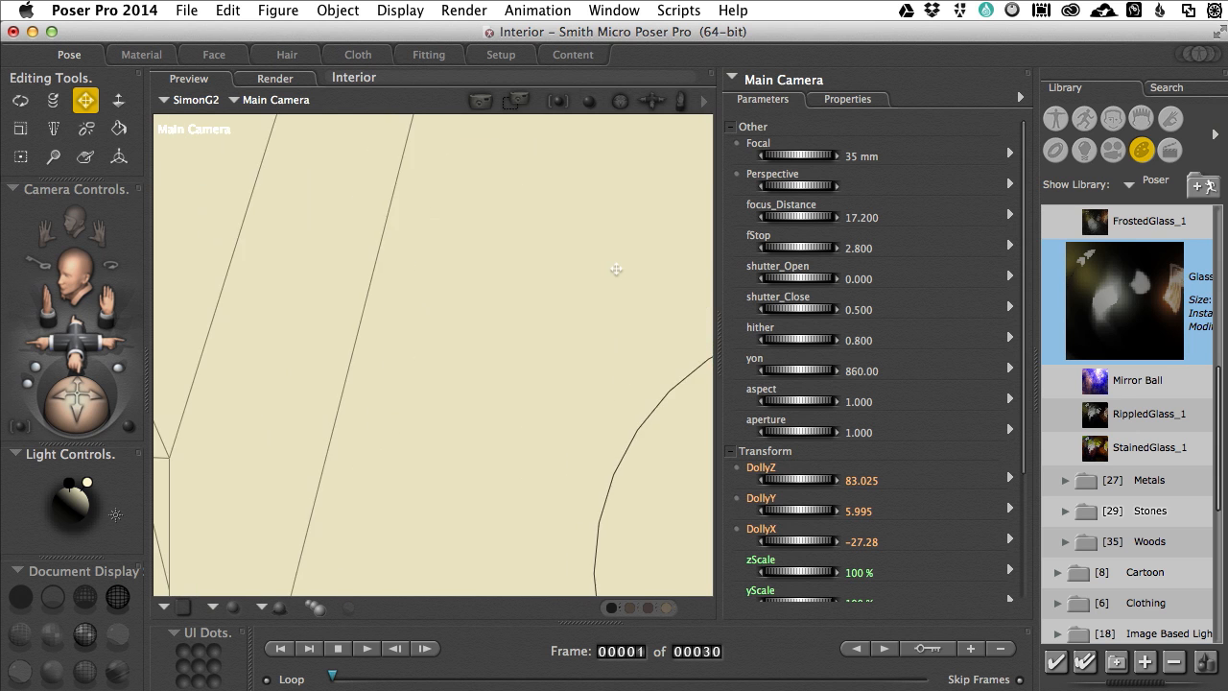
scroll(616, 270, "right", 6)
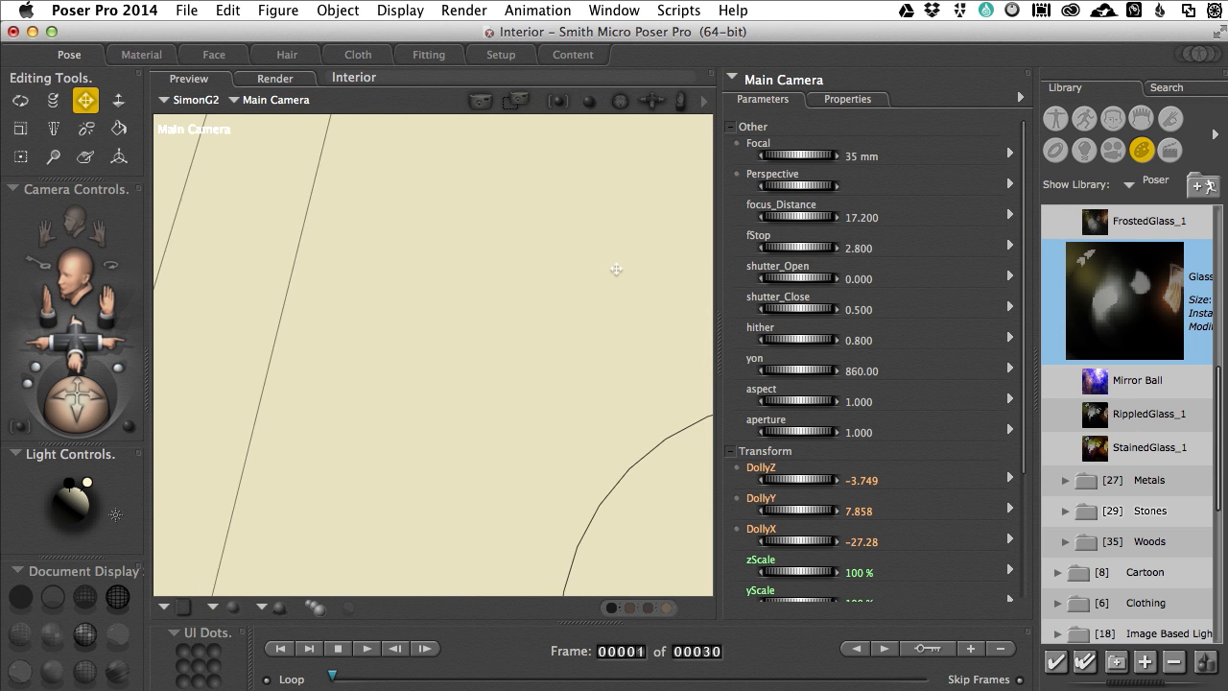
scroll(616, 269, "right", 8)
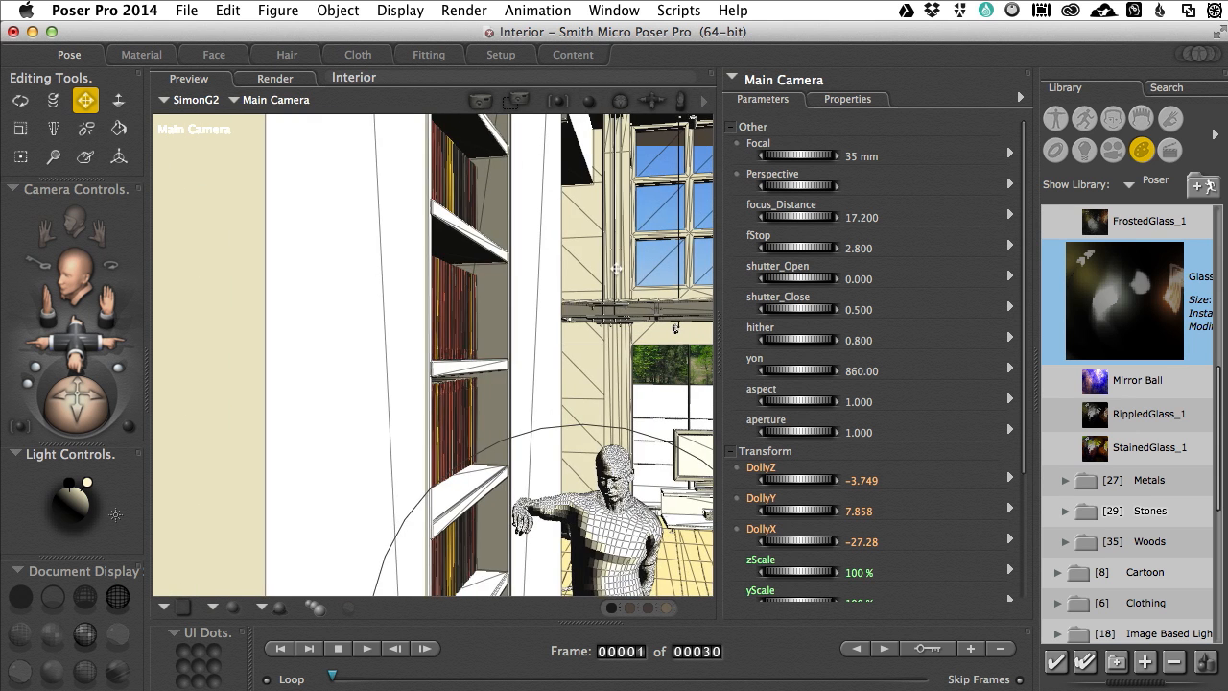
scroll(544, 307, "right", 8)
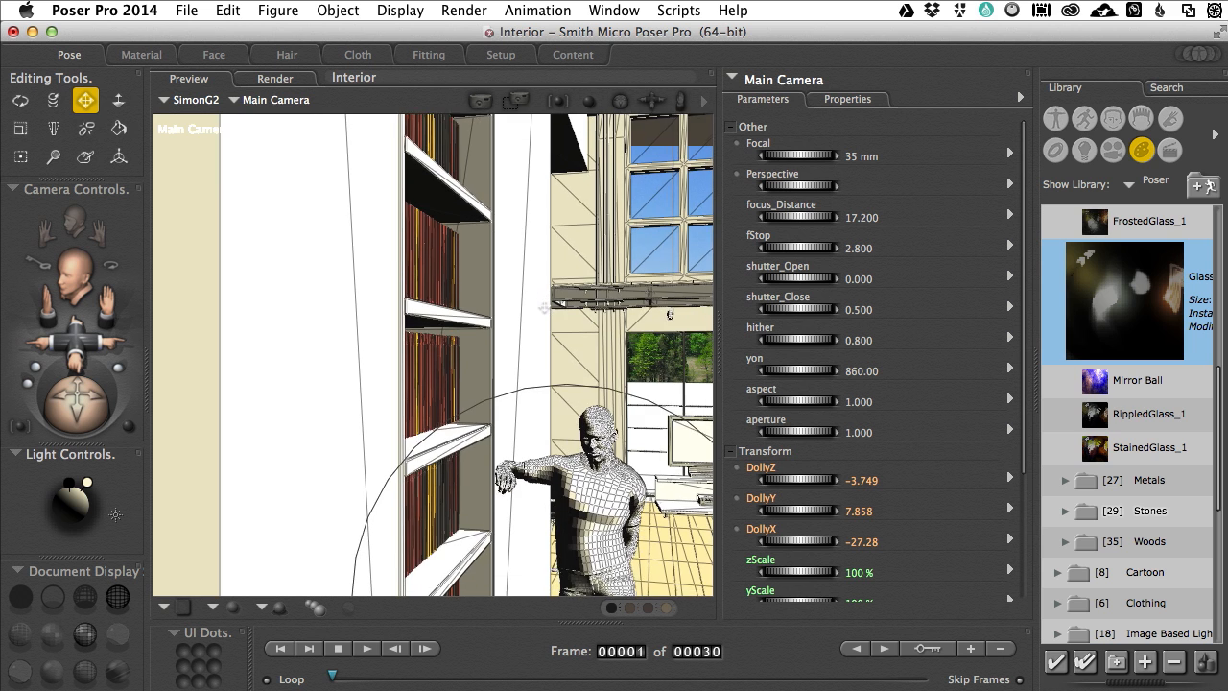
scroll(543, 305, "right", 8)
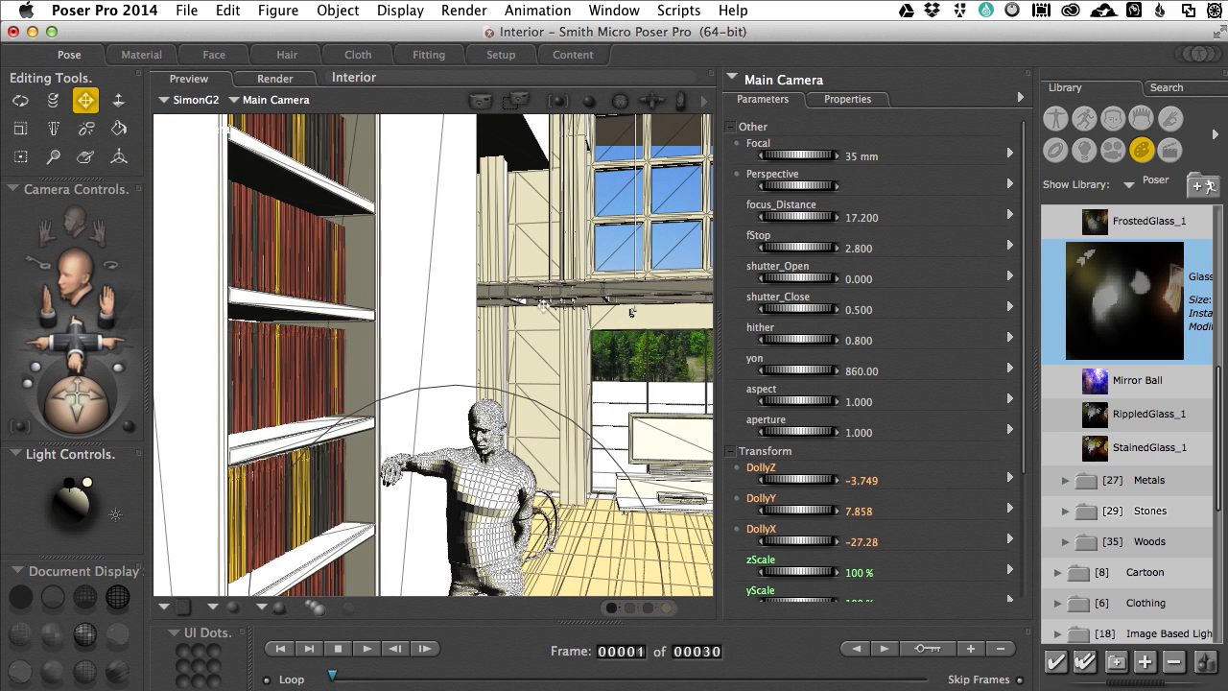
scroll(542, 305, "right", 6)
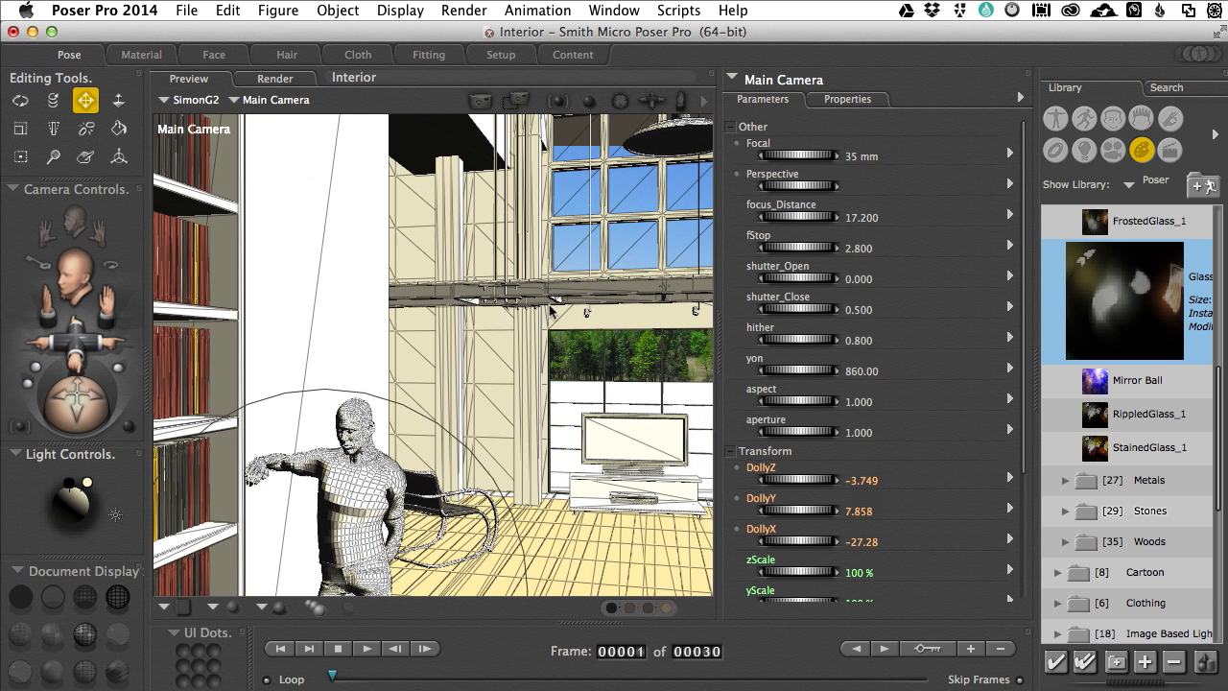
scroll(610, 352, "right", 6)
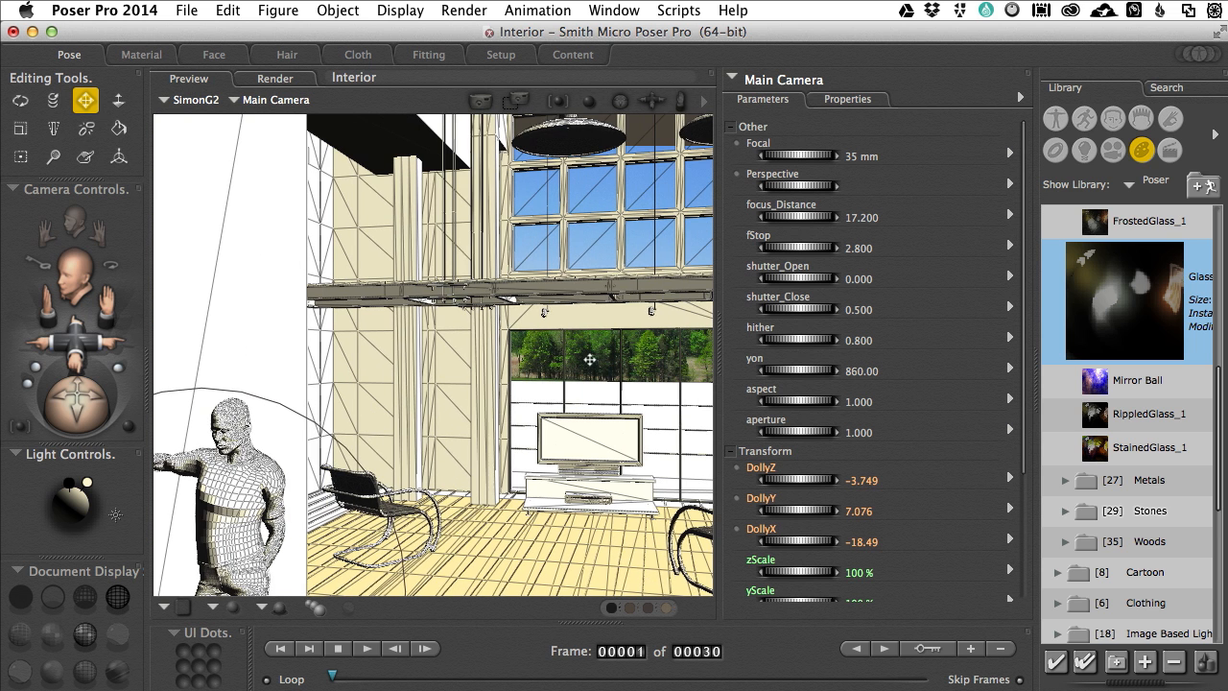
left_click_drag(590, 359, 666, 355)
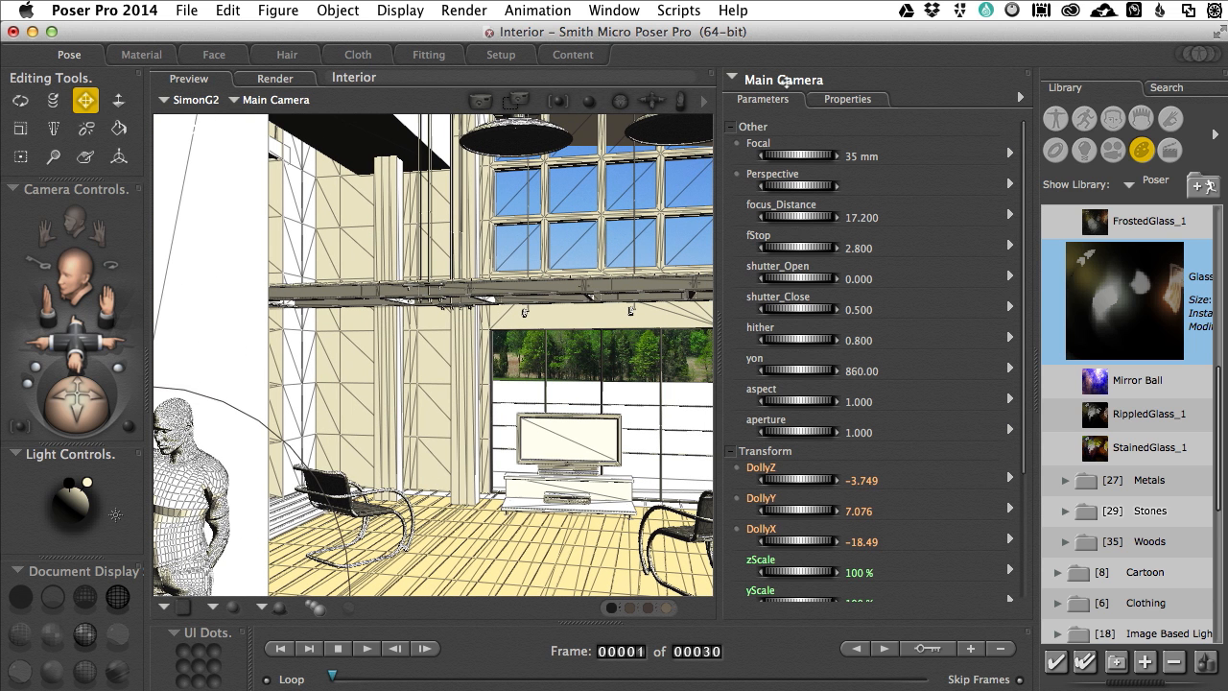
Step: Select the Sun light and examine its properties, parameters and Light node in the Material room, then return to the Pose room
left_click(784, 80)
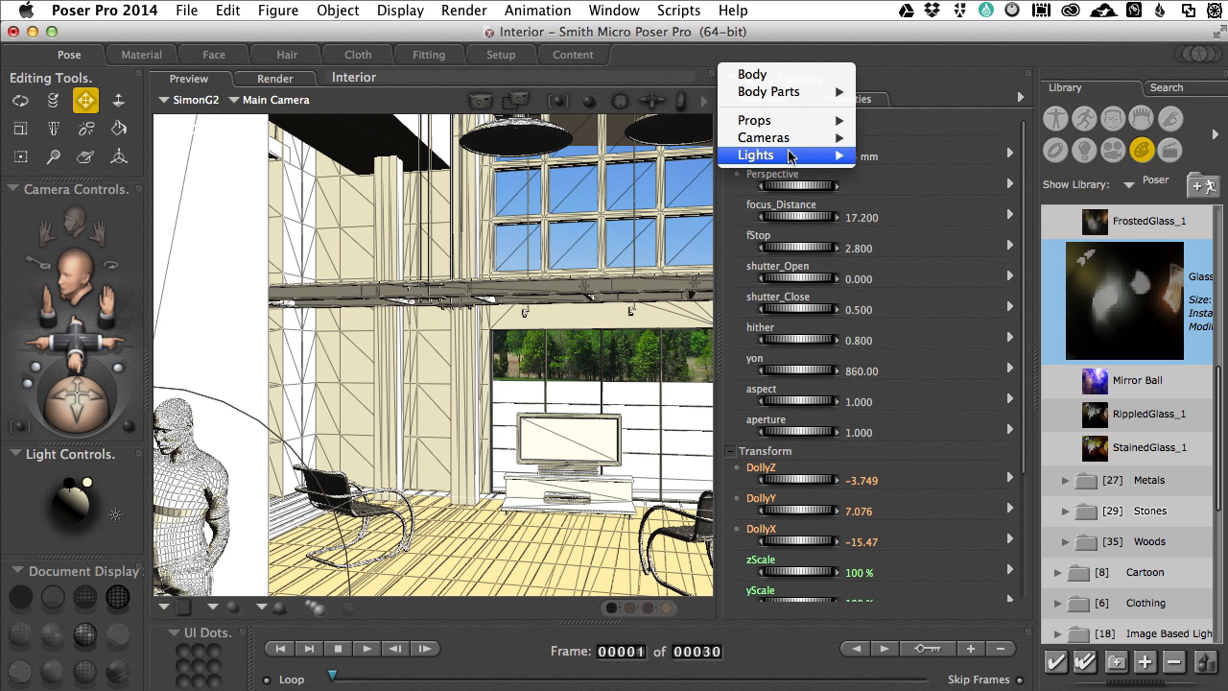
mouse_move(792, 157)
left_click(889, 155)
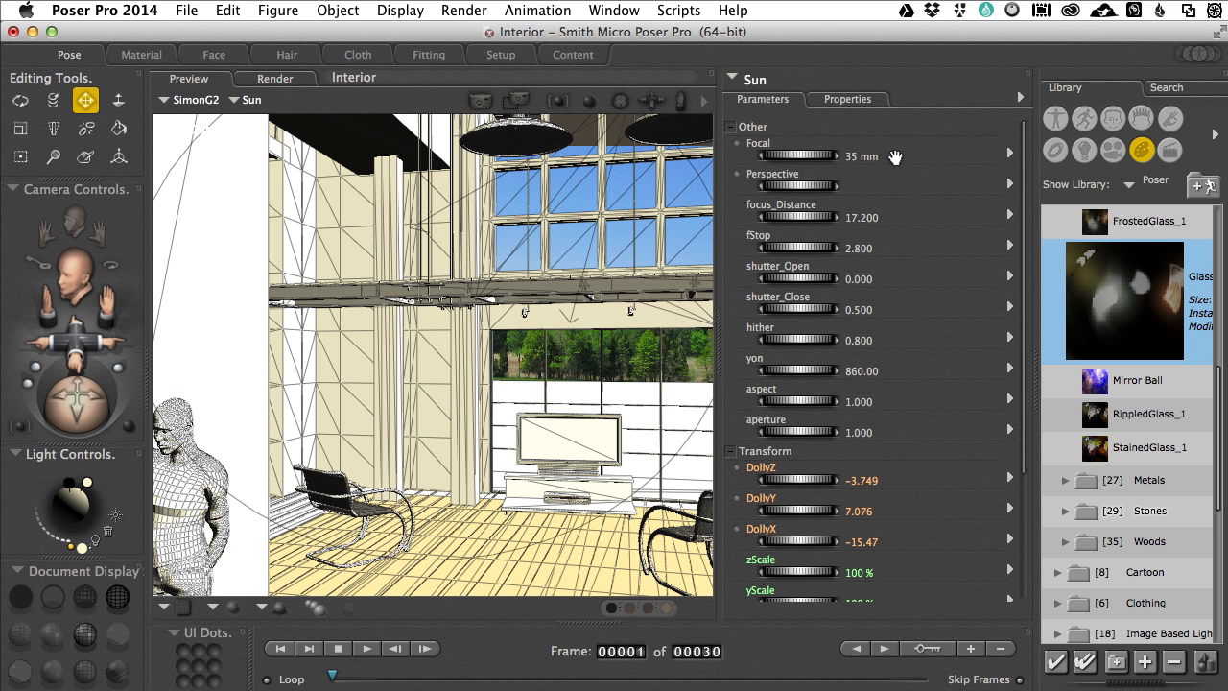
left_click(866, 100)
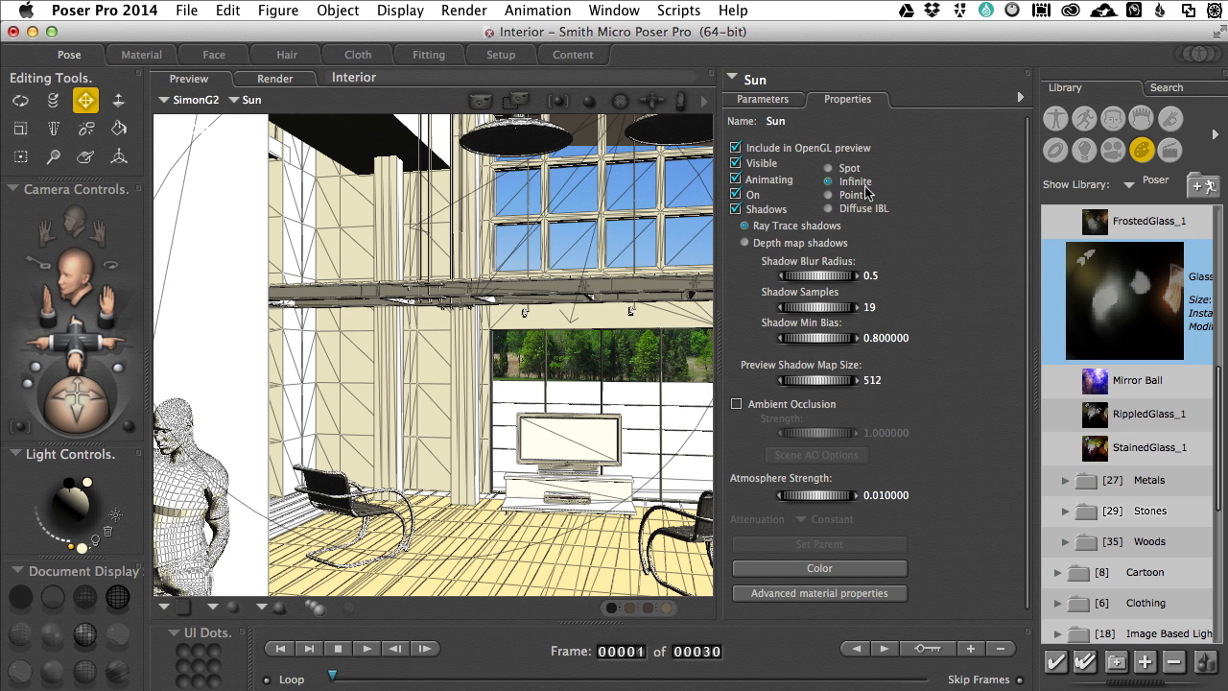
left_click(773, 100)
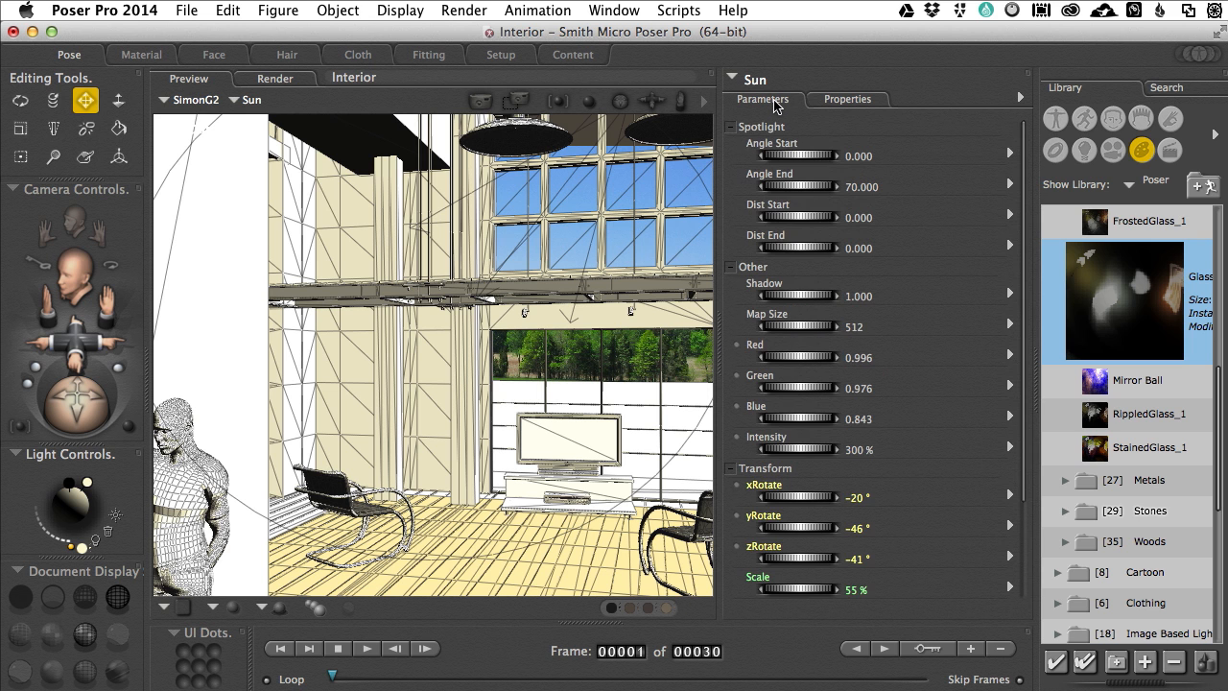
scroll(901, 311, "down", 5)
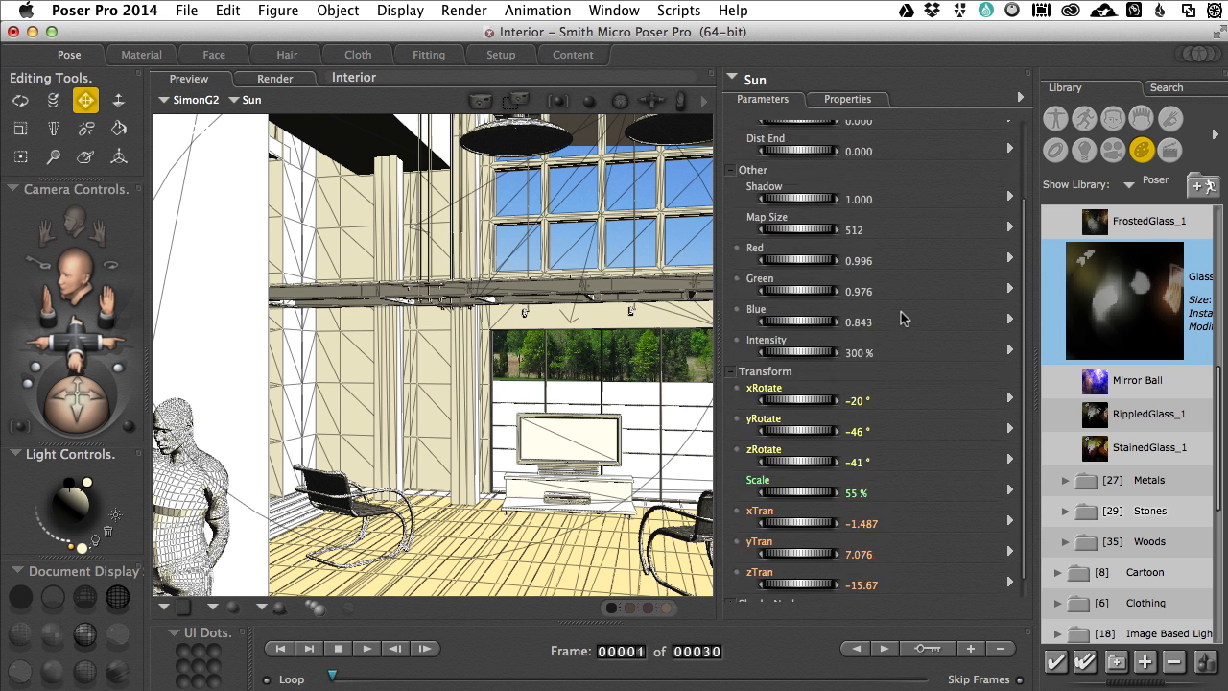
scroll(900, 311, "up", 5)
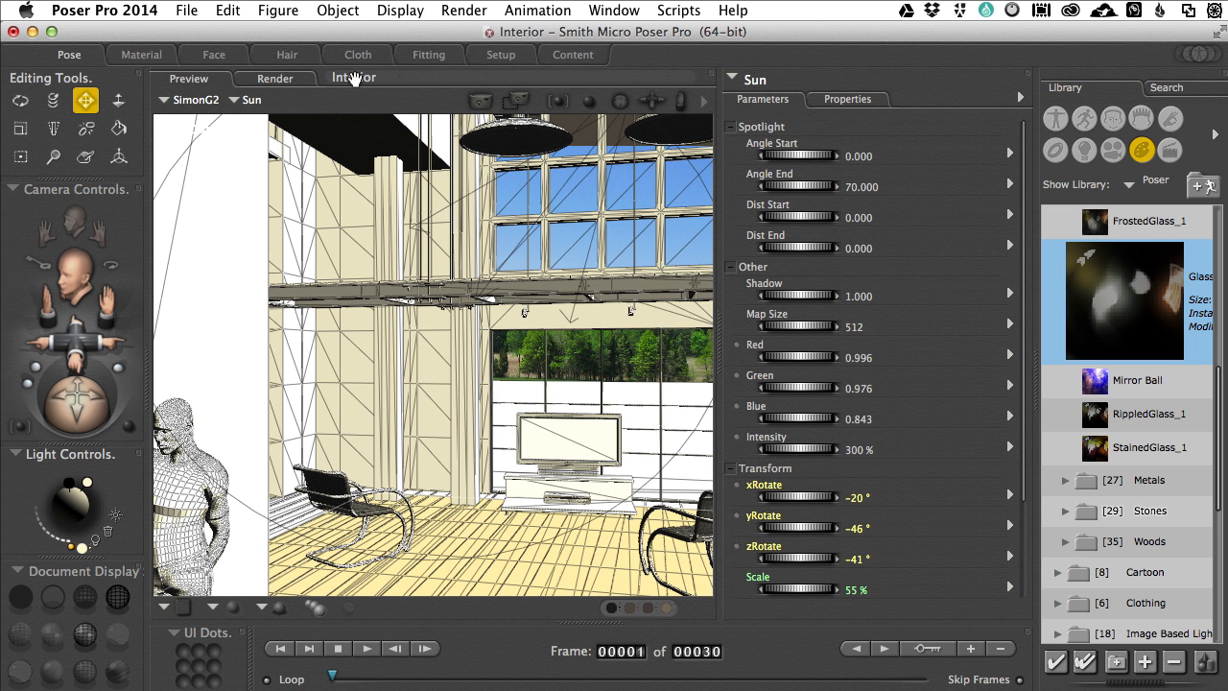
left_click(141, 55)
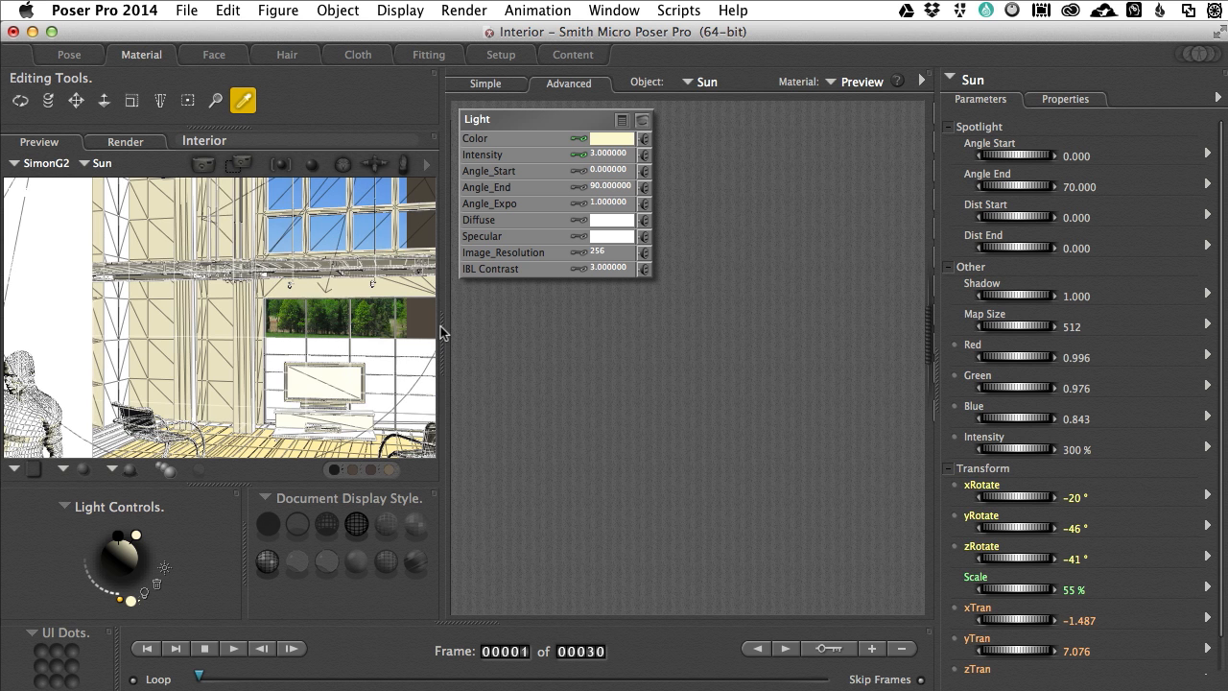
left_click(70, 58)
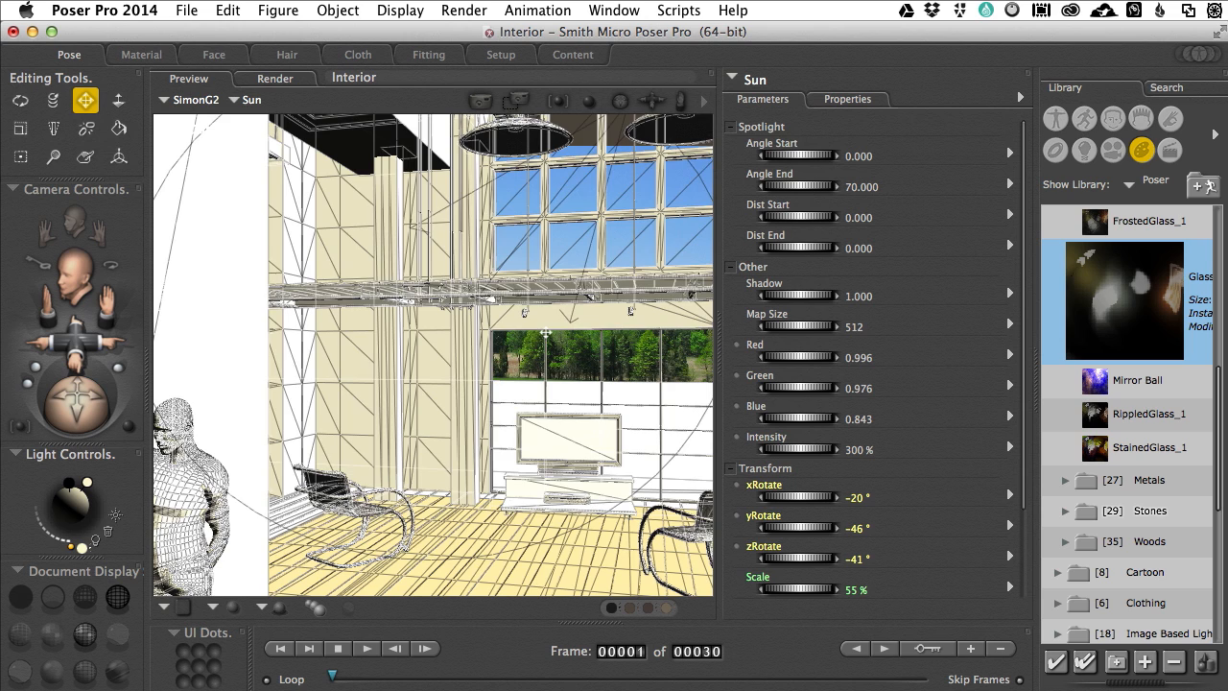
Step: Reframe the Main Camera on the living room so the television, one chair and the plain wall beside the window are in view
scroll(546, 333, "right", 3)
scroll(546, 333, "right", 5)
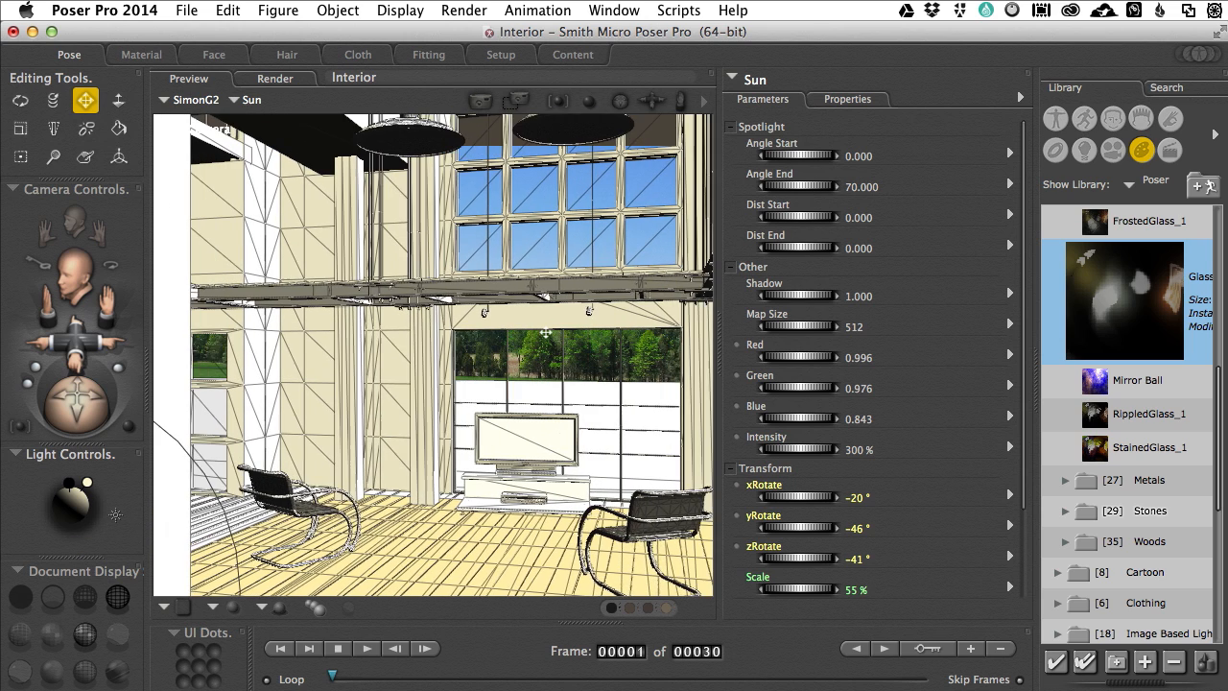
scroll(546, 333, "right", 6)
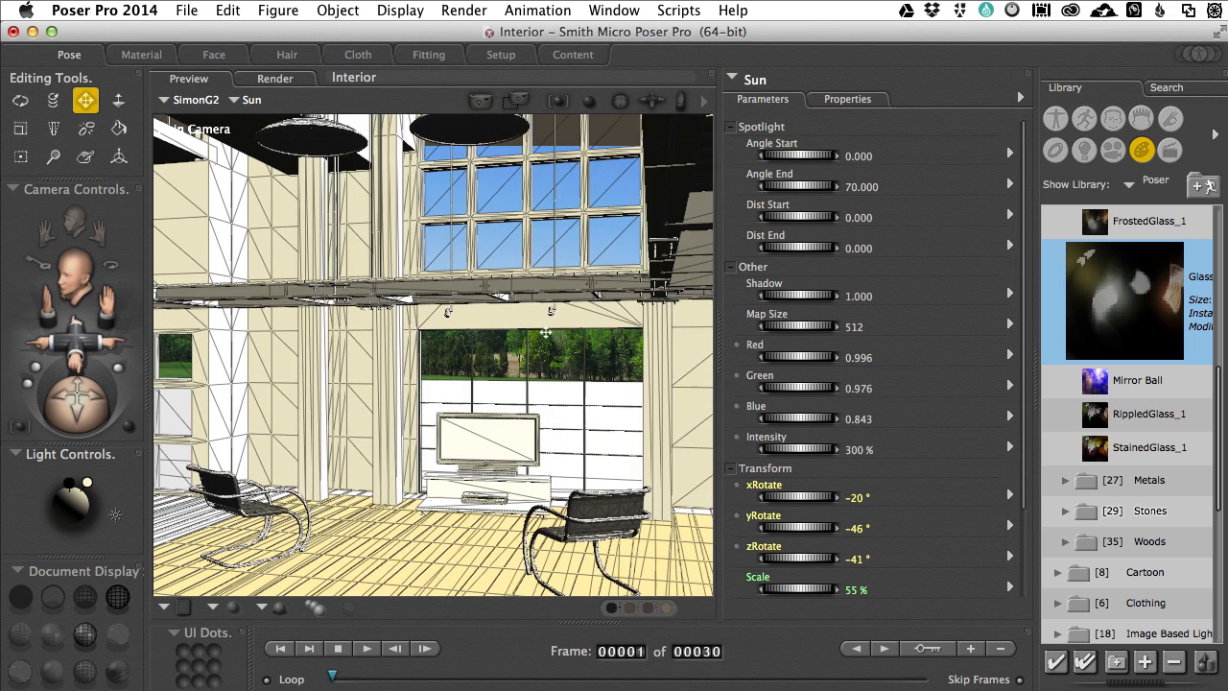
scroll(545, 333, "right", 6)
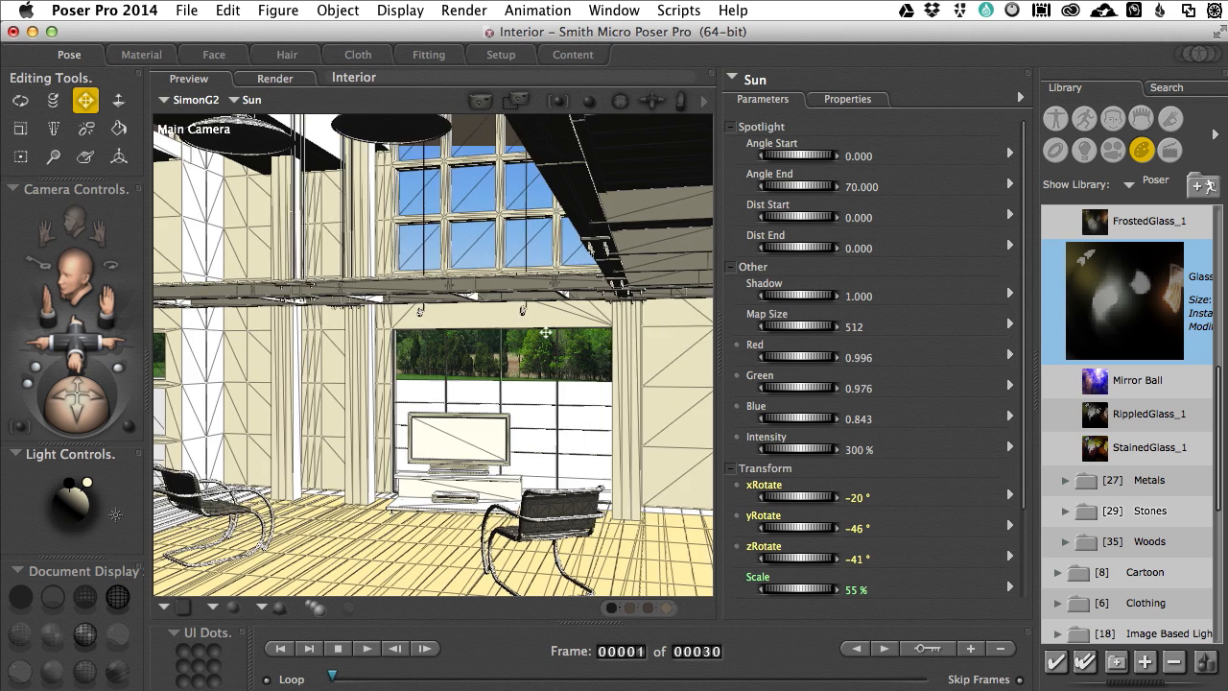
scroll(546, 332, "right", 3)
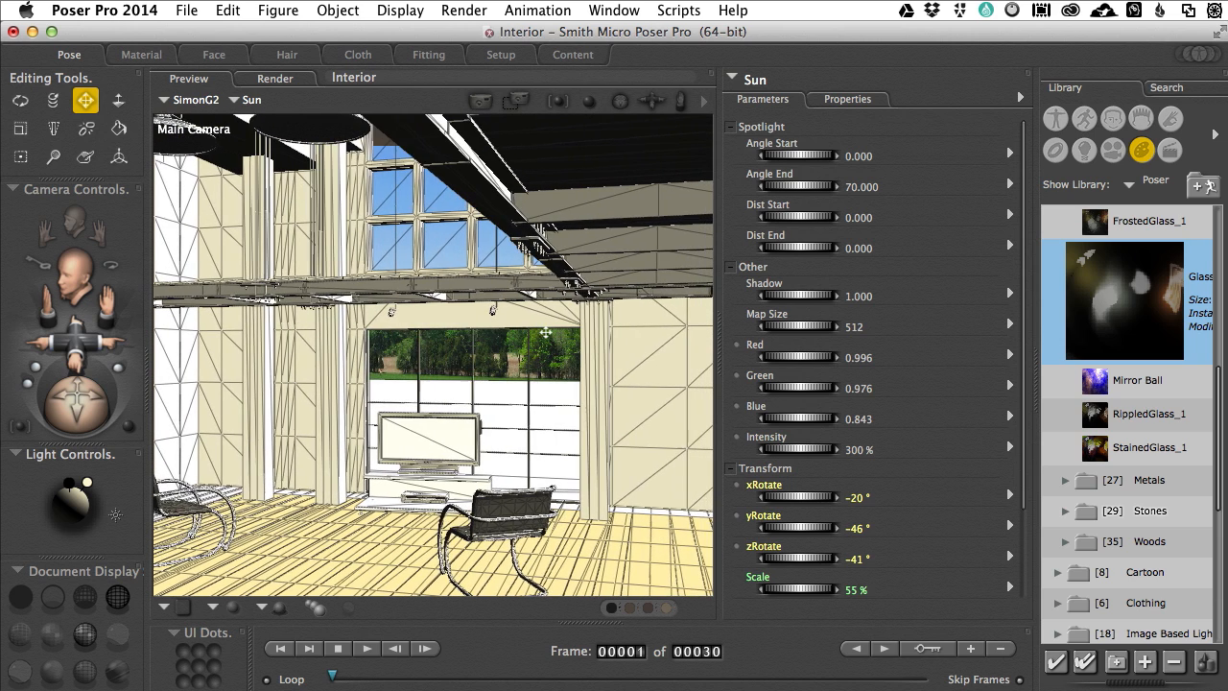
scroll(545, 333, "right", 3)
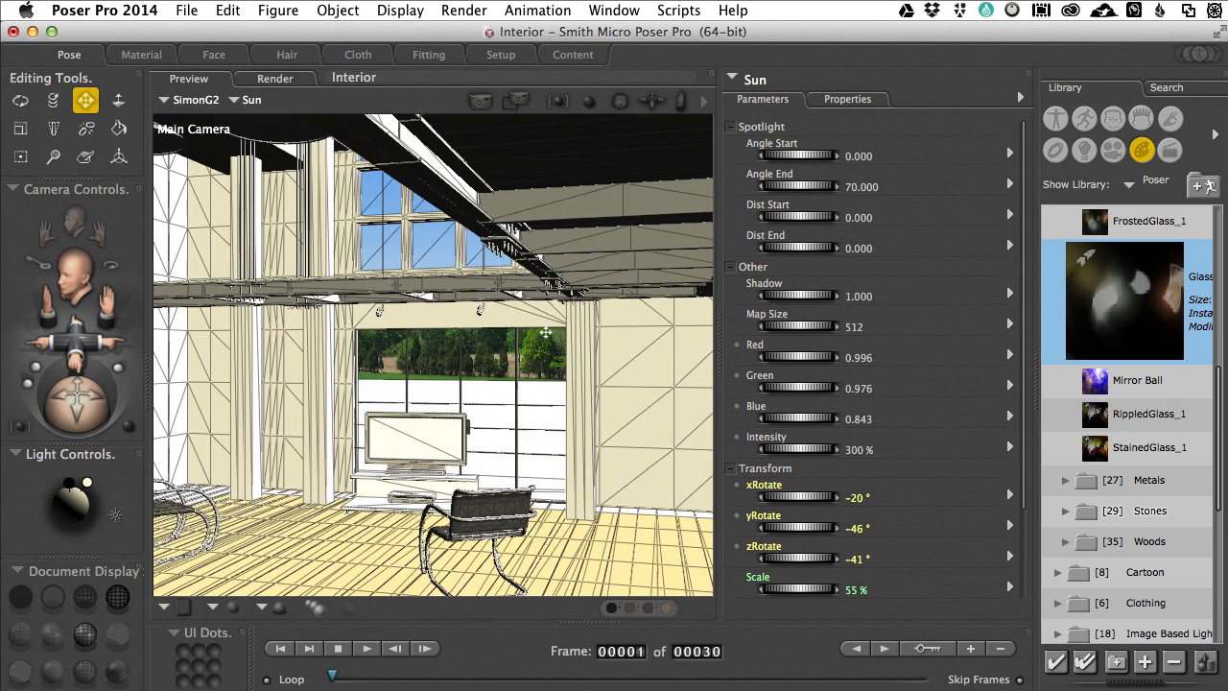
scroll(546, 333, "right", 4)
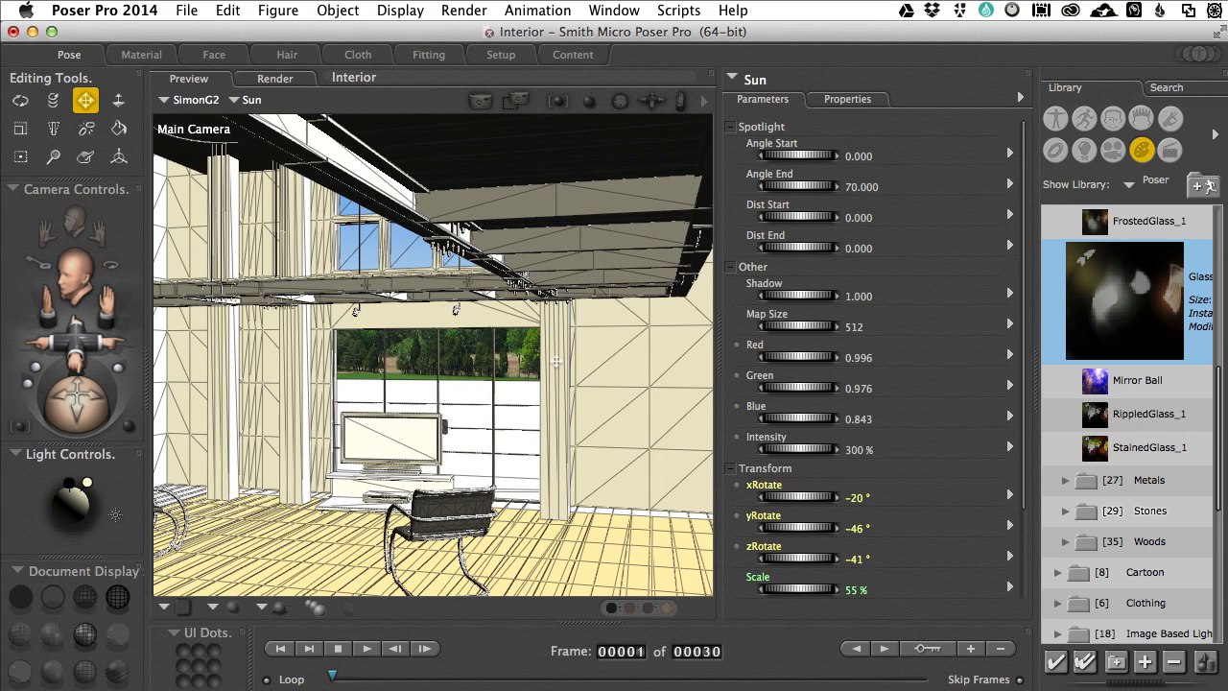
scroll(557, 363, "down", 3)
scroll(556, 363, "down", 5)
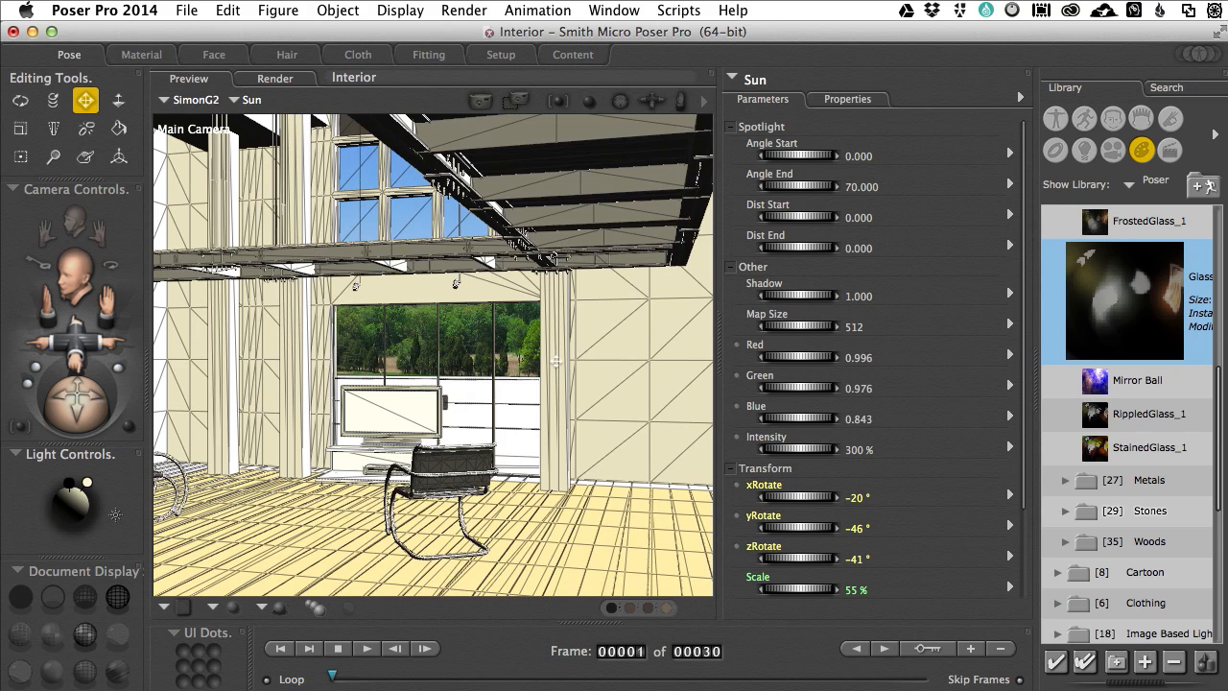
Step: Check the FireFly render settings, leave them unchanged and render the living room view
key("super+y")
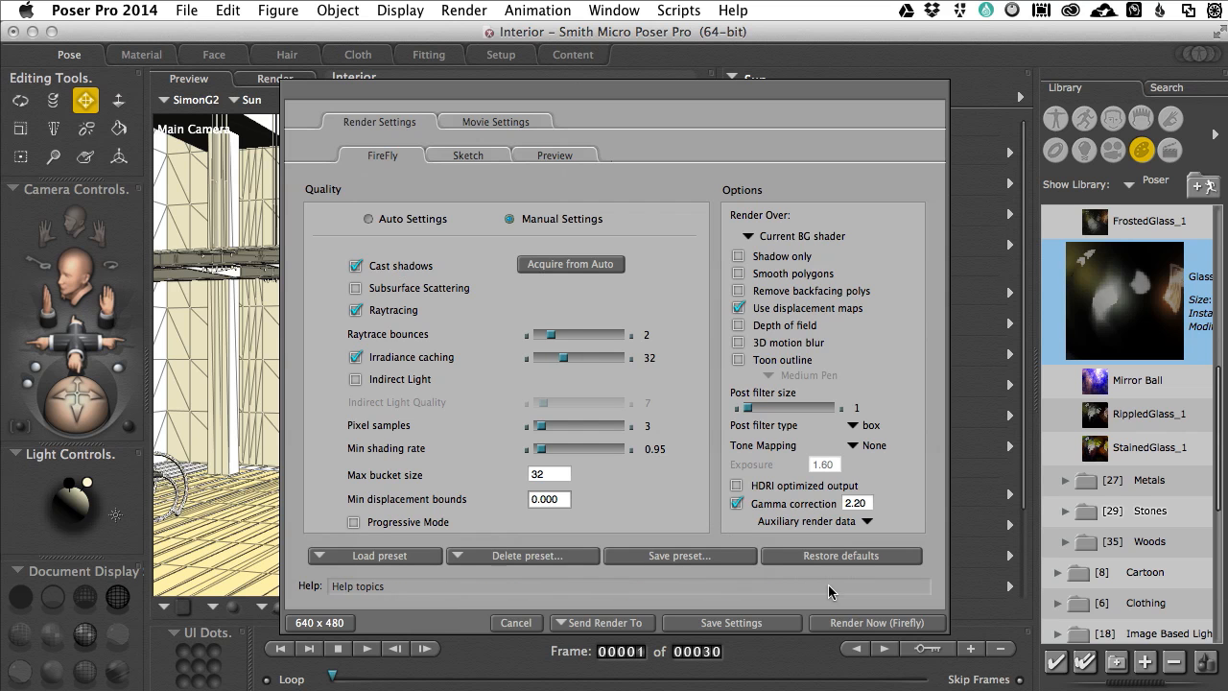
left_click(514, 622)
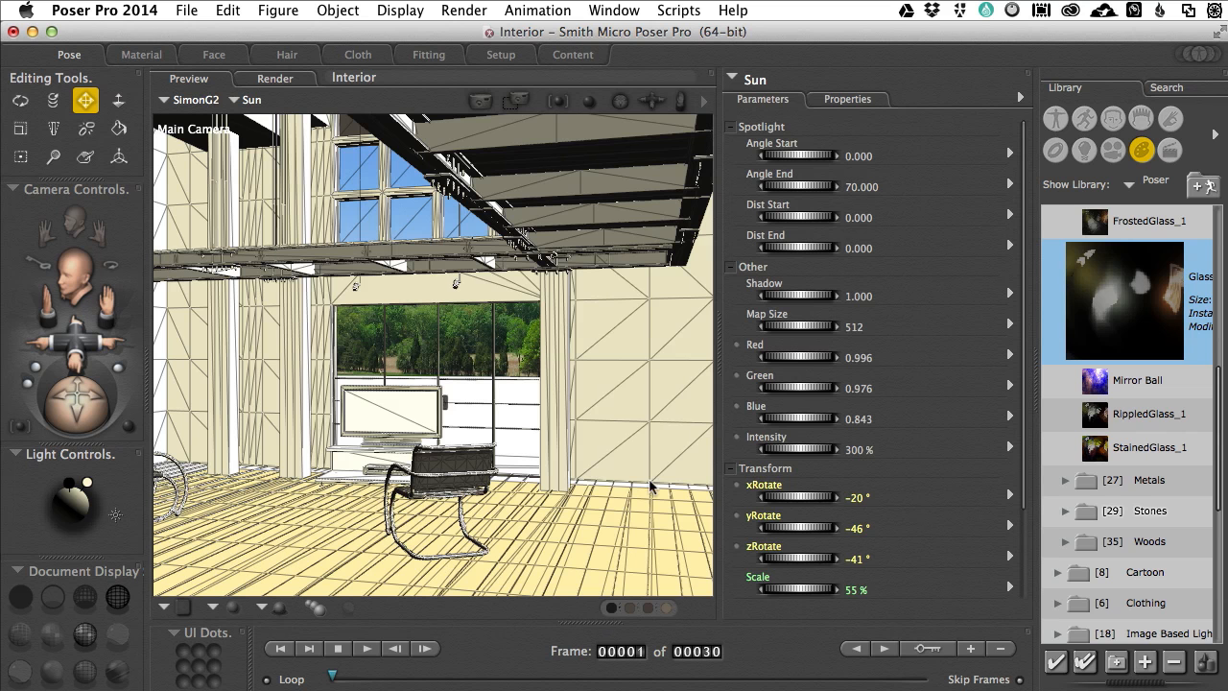
key("super+r")
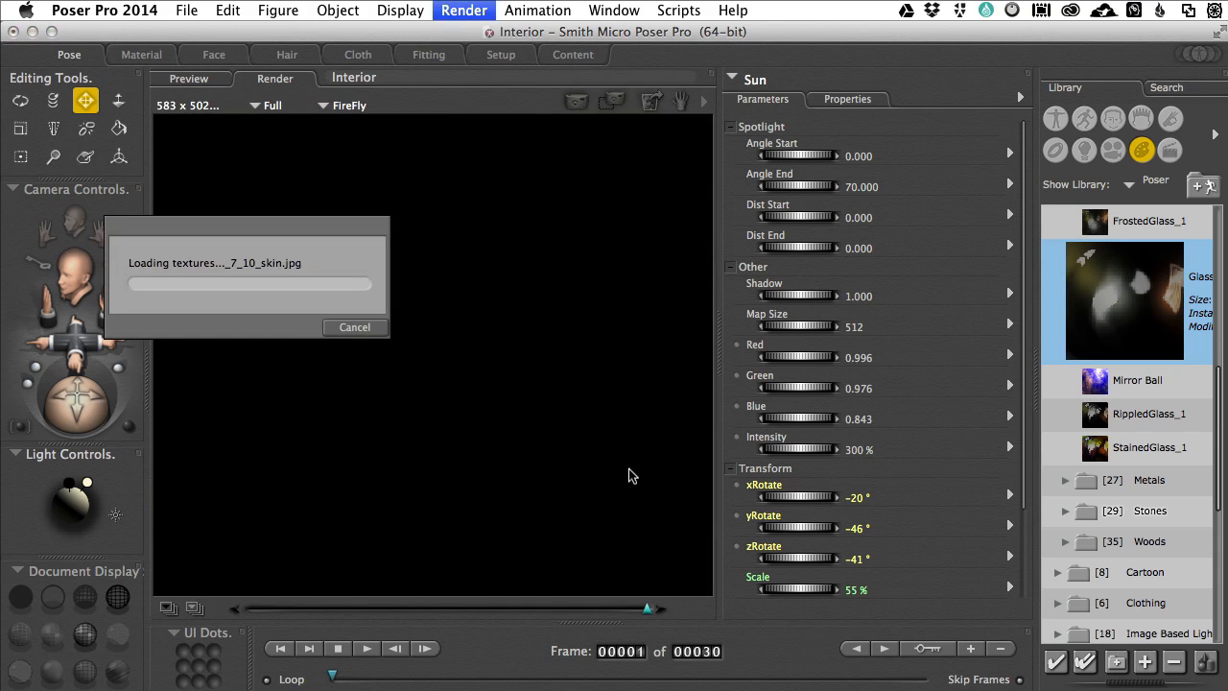
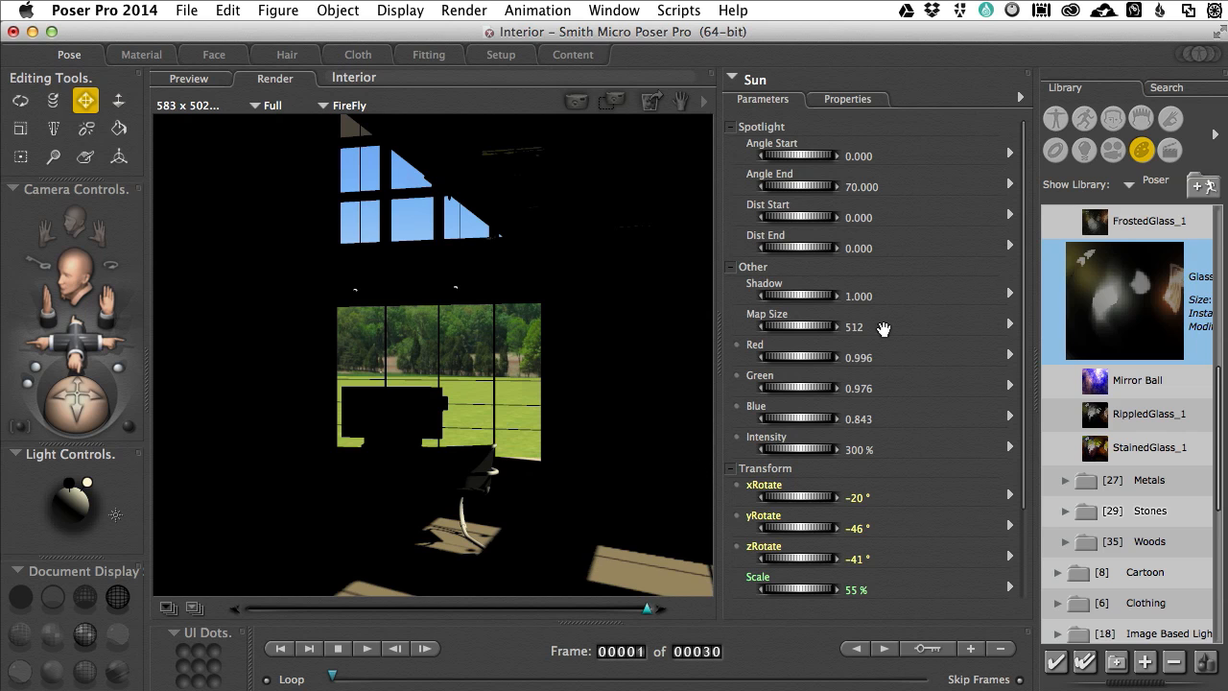
Step: Show the light library, widen it to make its folder names readable, and collapse the Image Based Lighting folder
left_click(1084, 152)
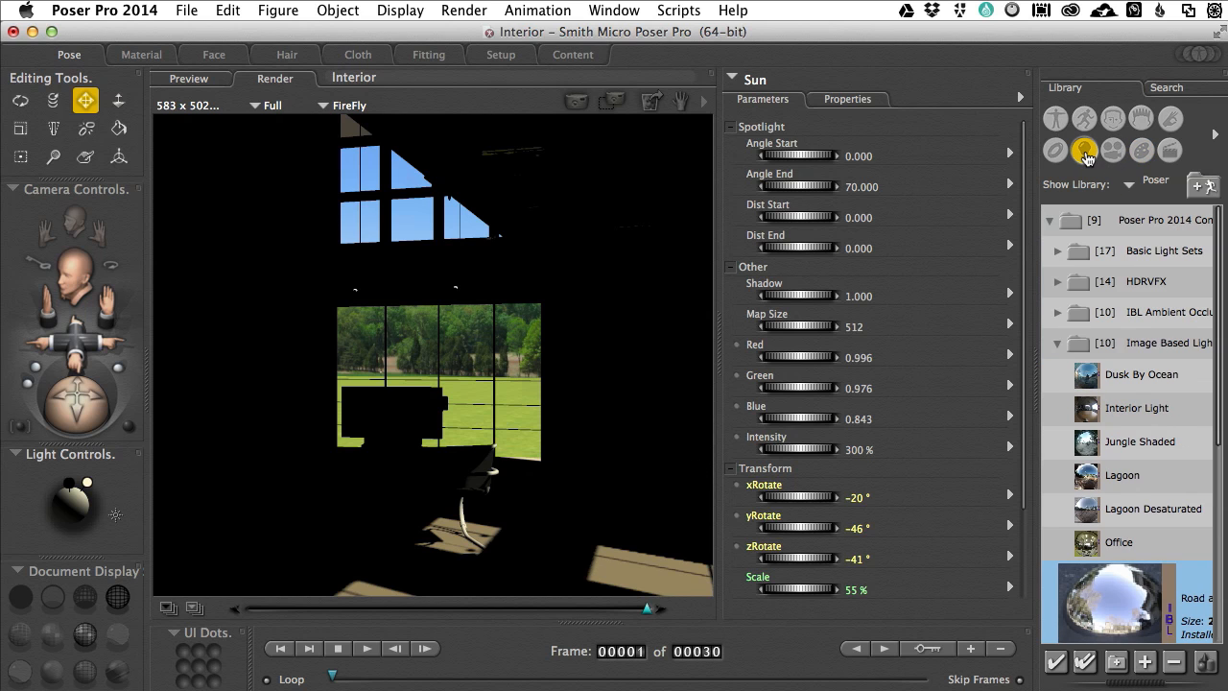
left_click(1036, 381)
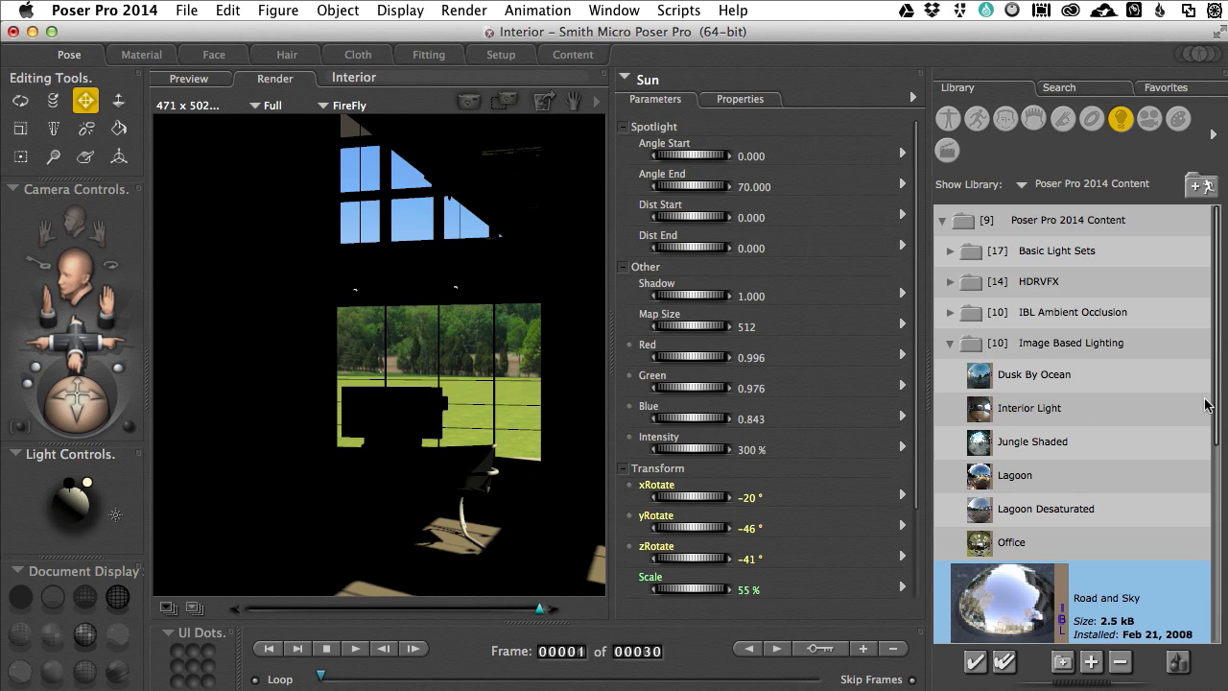
mouse_move(1219, 408)
left_mouse_down()
mouse_move(1222, 574)
mouse_move(1220, 420)
left_mouse_up()
left_click(949, 344)
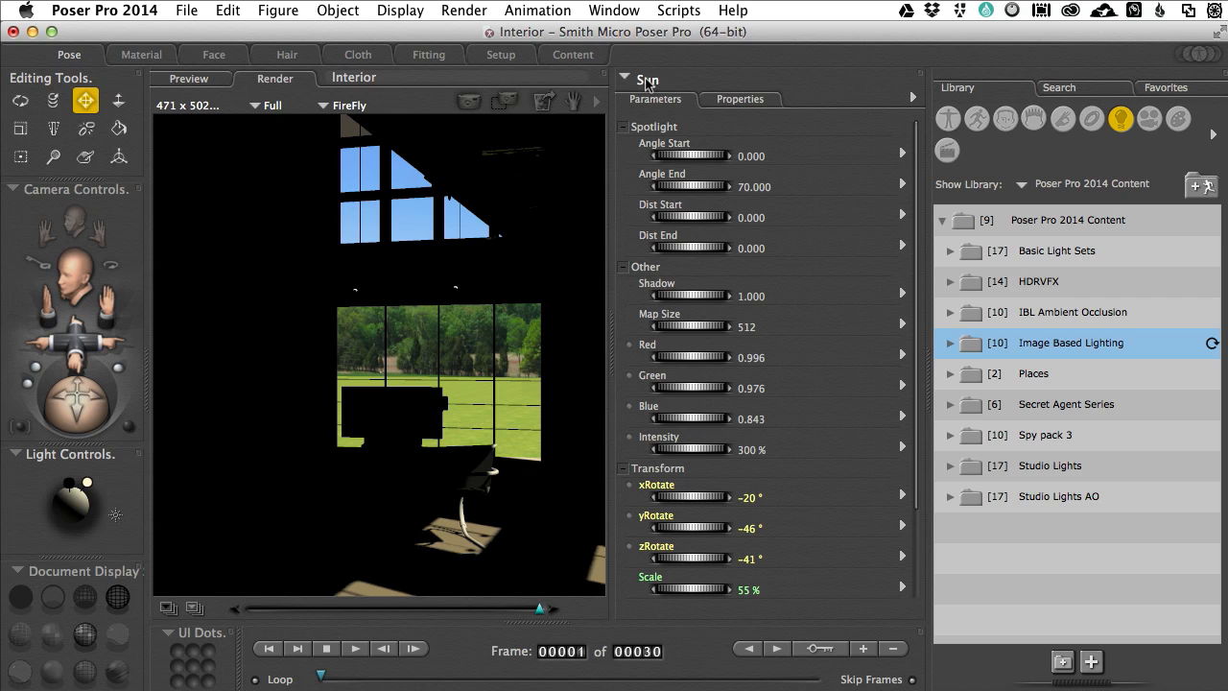
Step: Select the IBL light in the Material room, set its Intensity to 1 and render the living room view
left_click(141, 56)
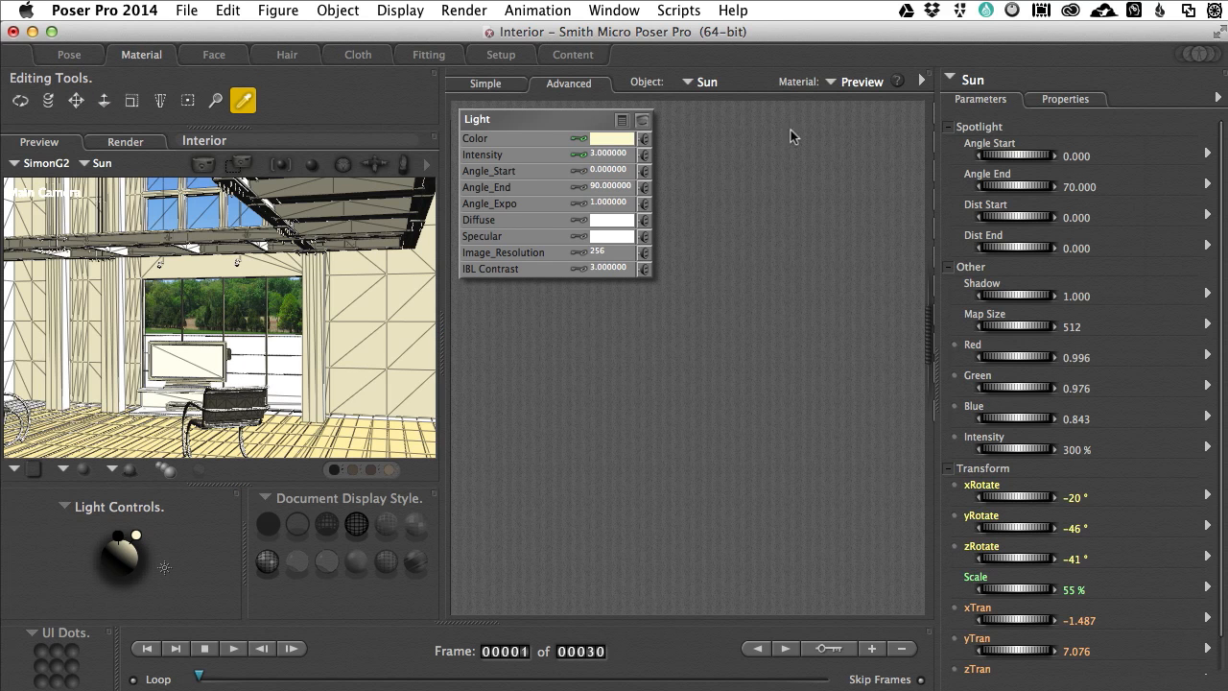
left_click(969, 84)
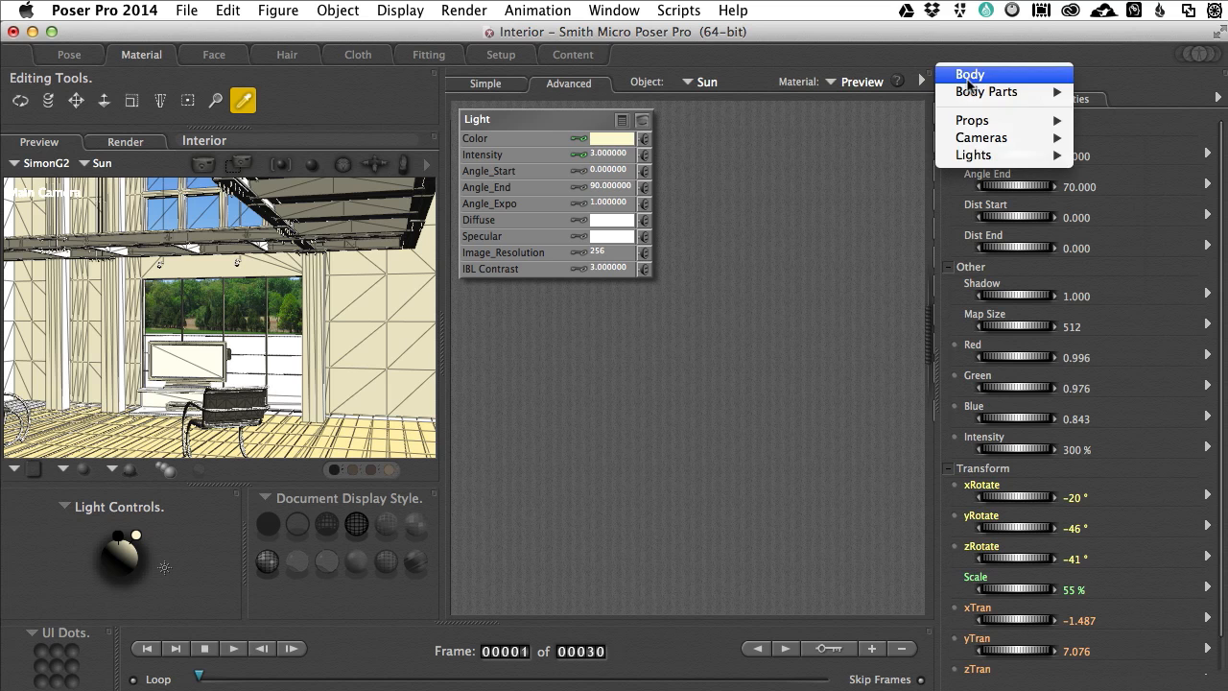
mouse_move(979, 156)
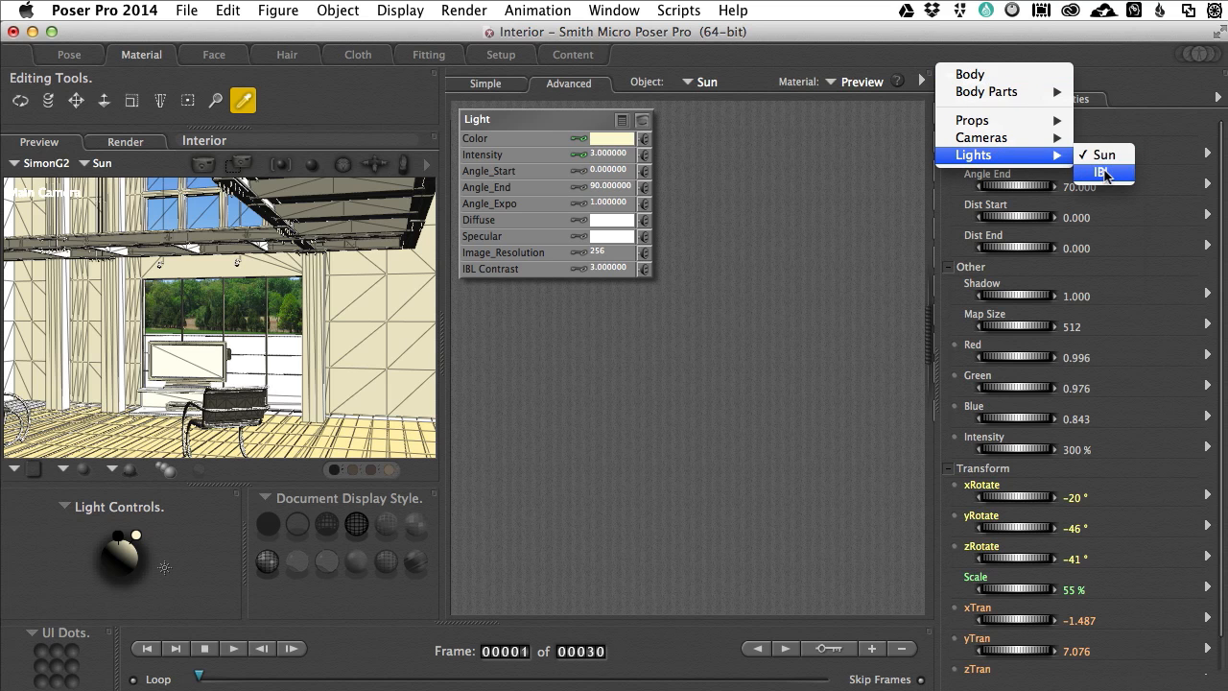
left_click(1103, 173)
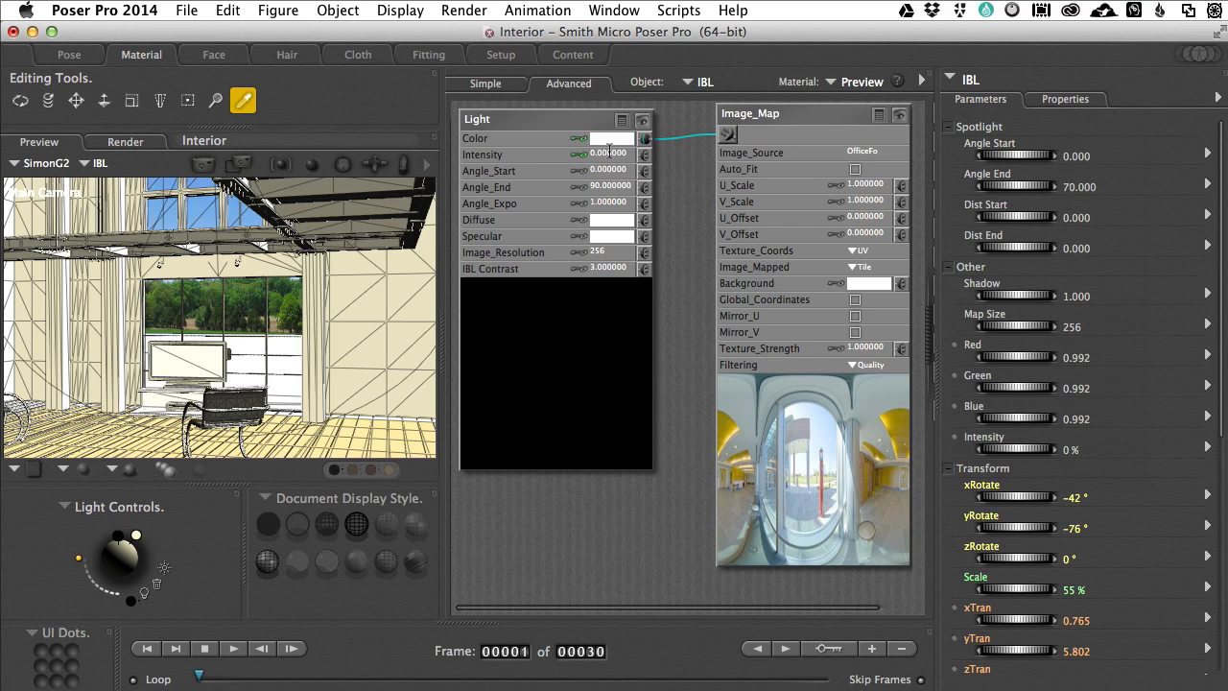
left_click(608, 152)
type("1")
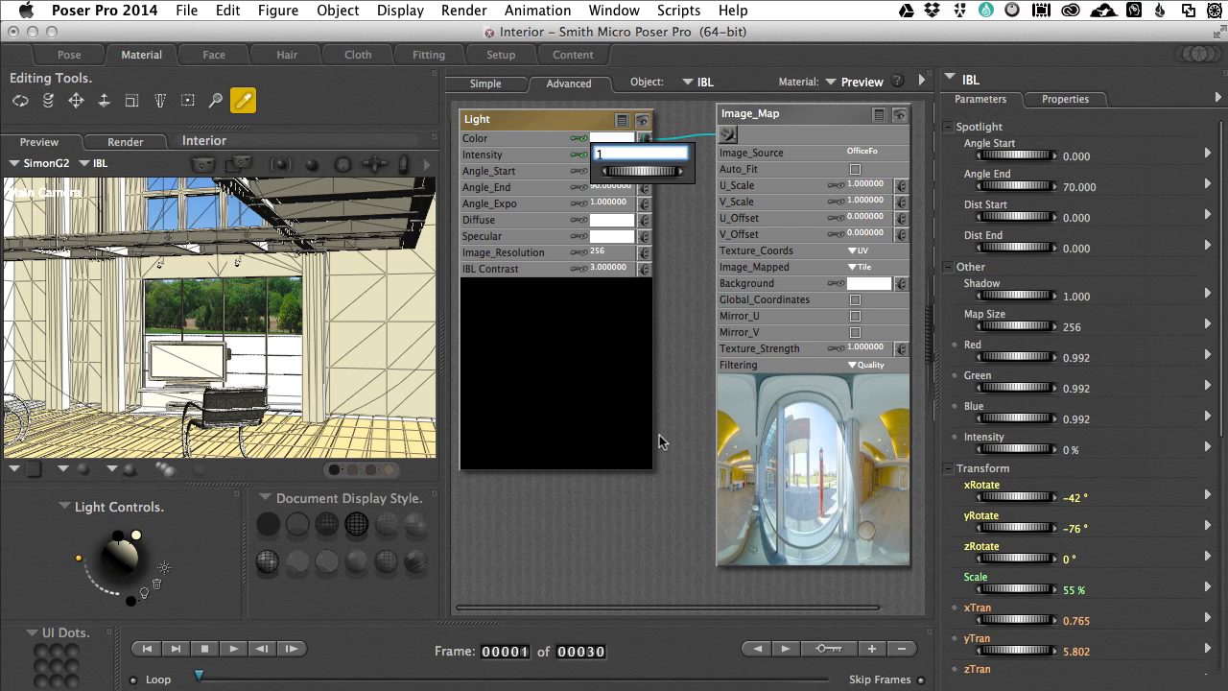
key("Return")
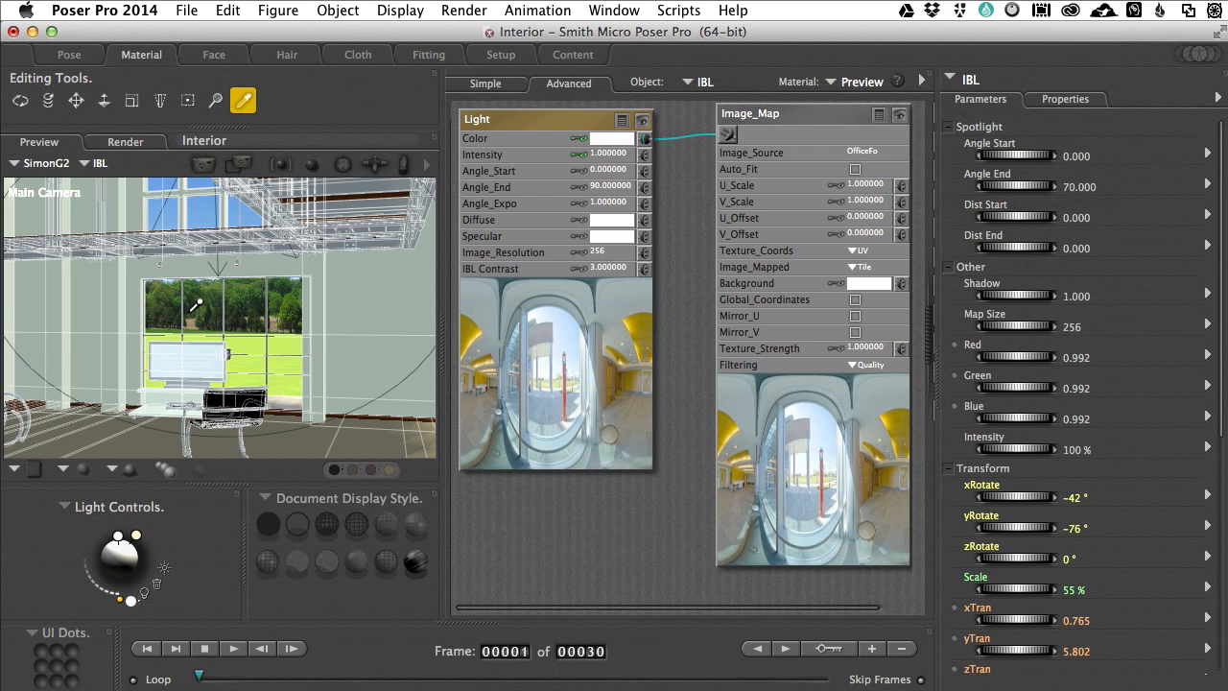
key("super+r")
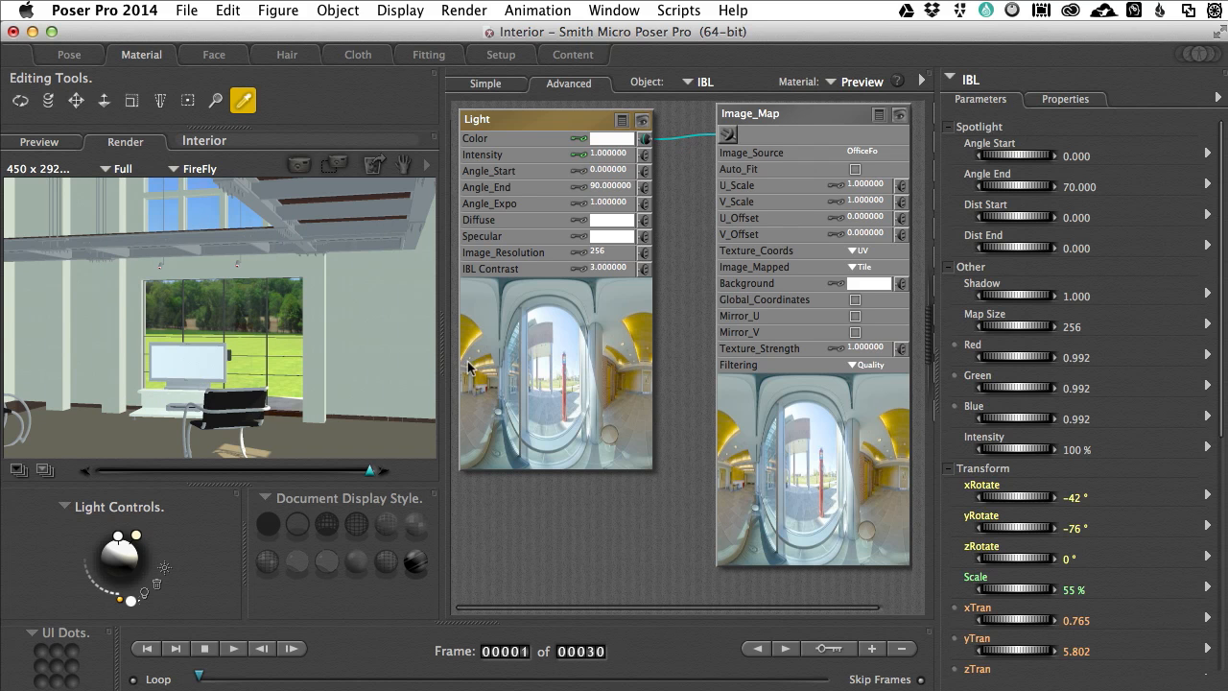
Step: Return to the Pose room, widen the preview, raise the Main Camera to the upper wooden walkway and render that view
left_click(68, 58)
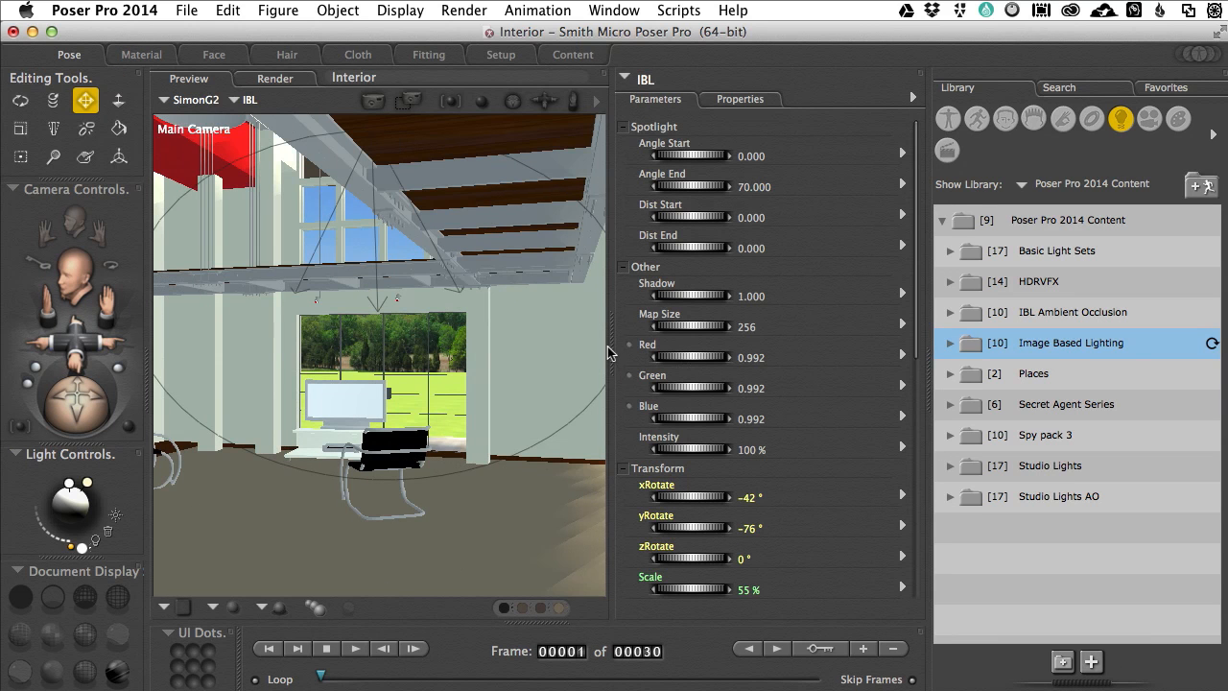
left_click_drag(618, 351, 830, 346)
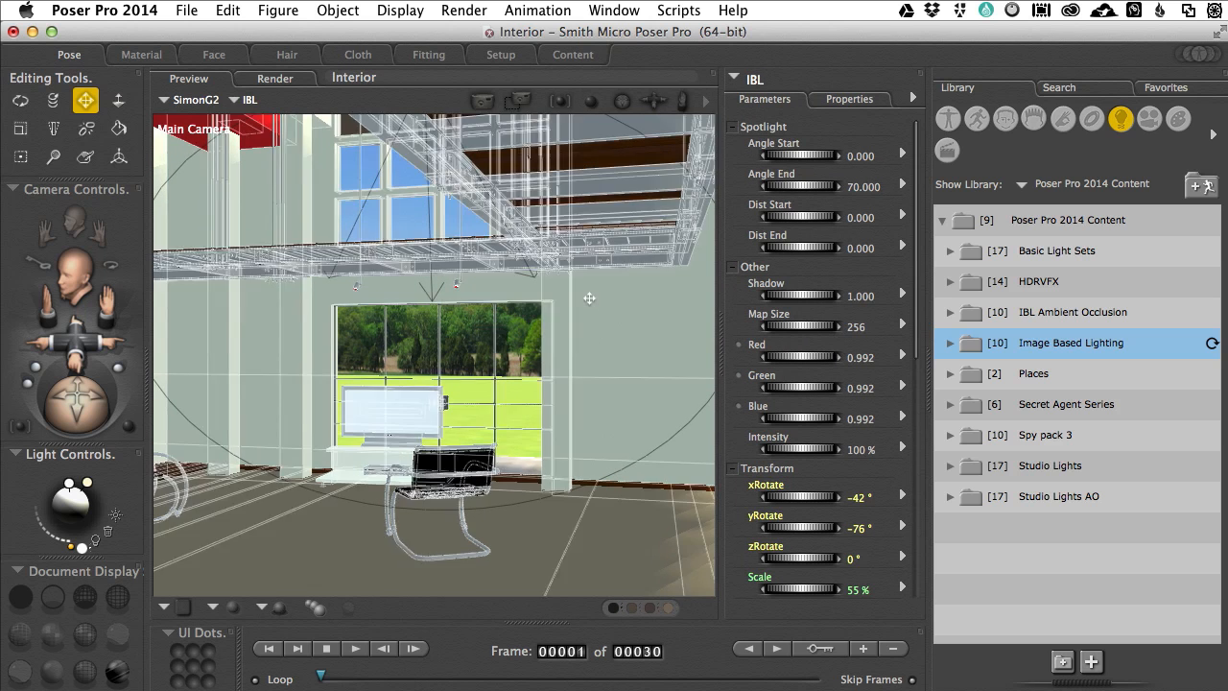
scroll(590, 298, "up", 10)
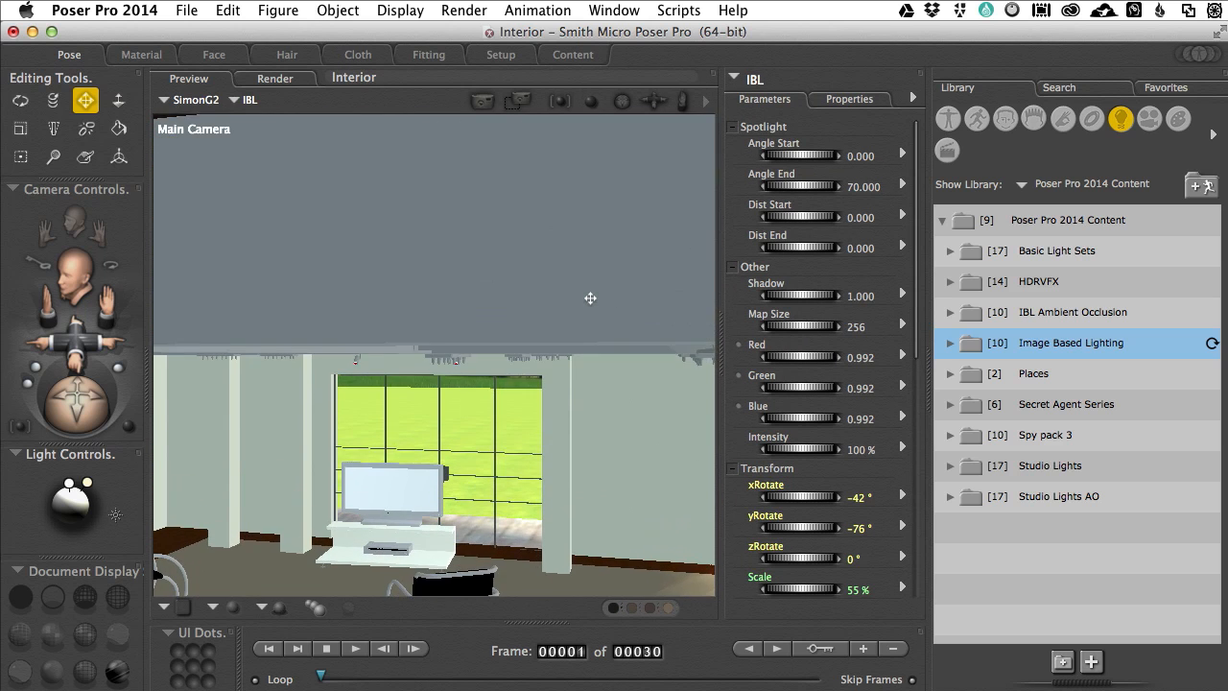
scroll(590, 299, "up", 10)
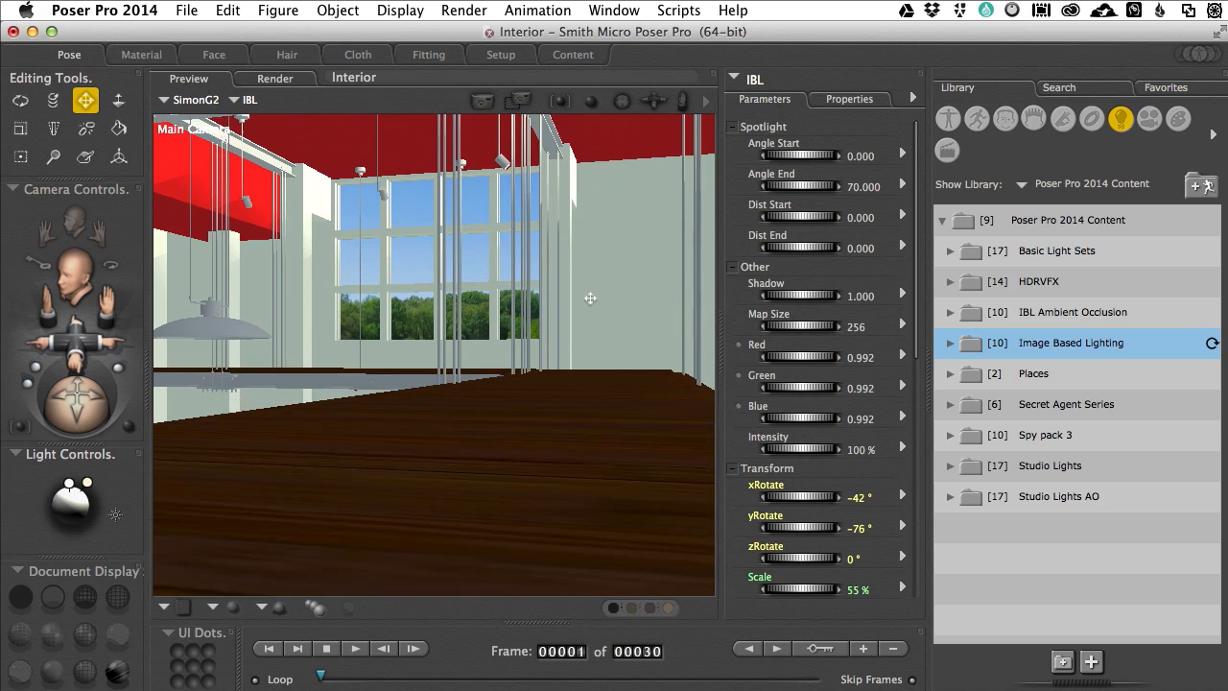
scroll(590, 298, "up", 5)
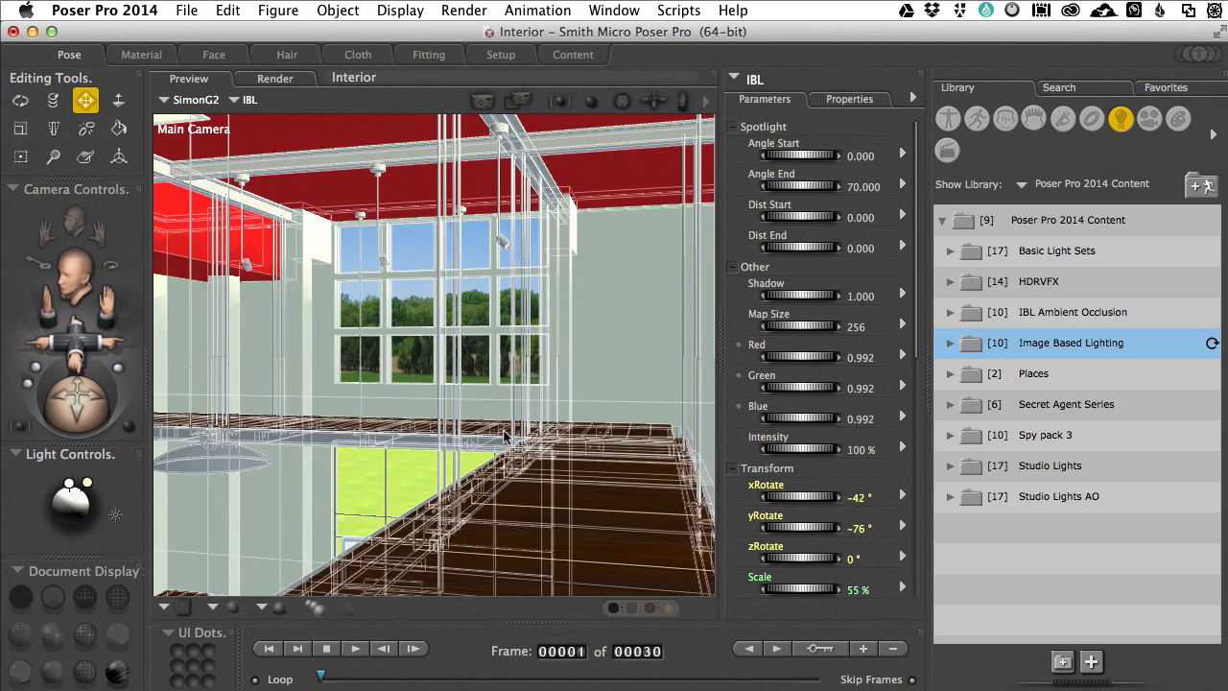
key("super+r")
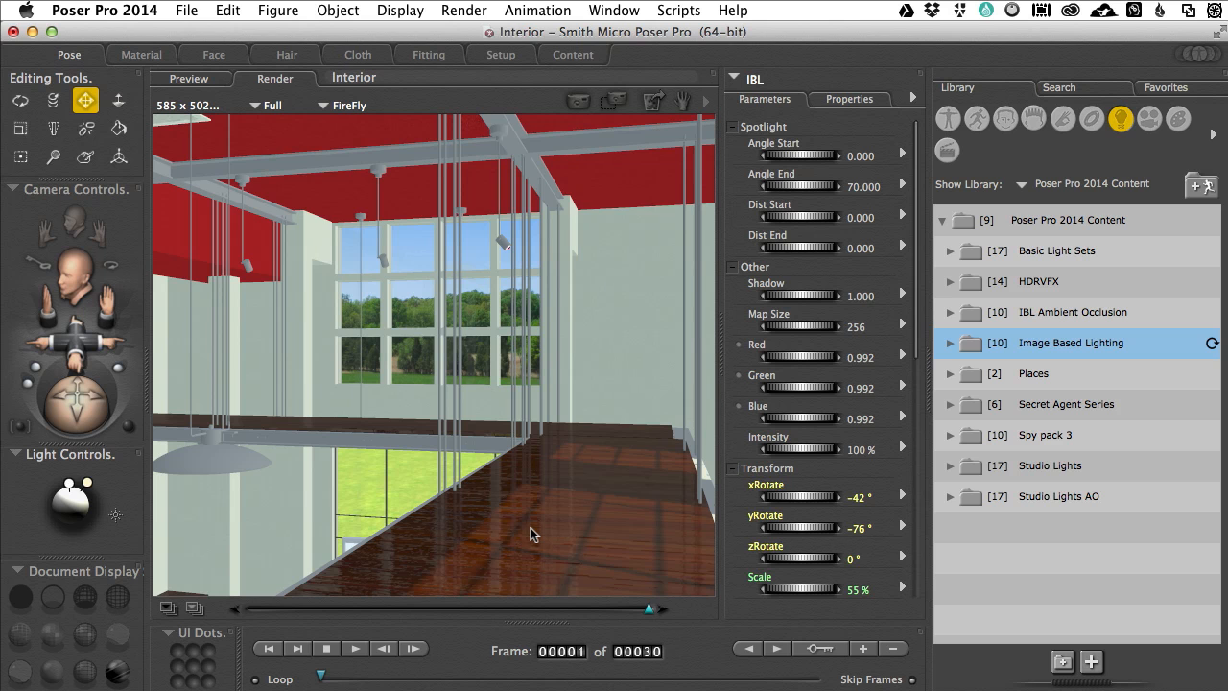
Step: Examine the IBL light's properties and the light types available to create, without adding a new light
left_click(838, 102)
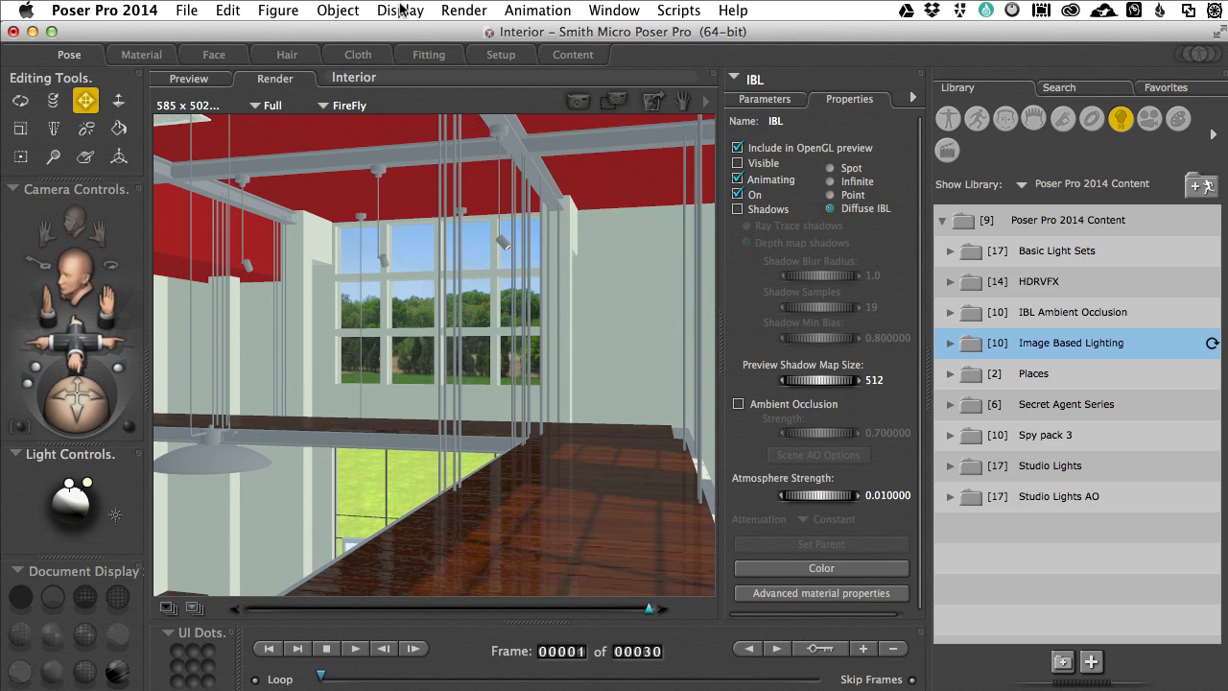
left_click(335, 13)
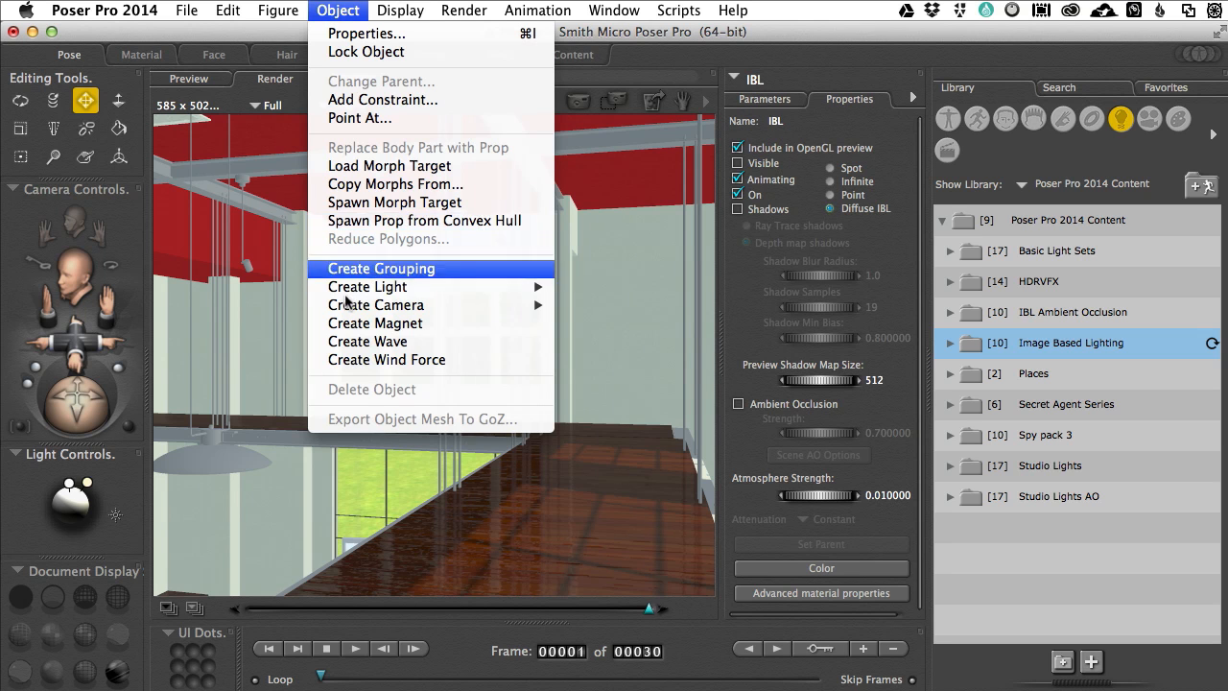
mouse_move(365, 288)
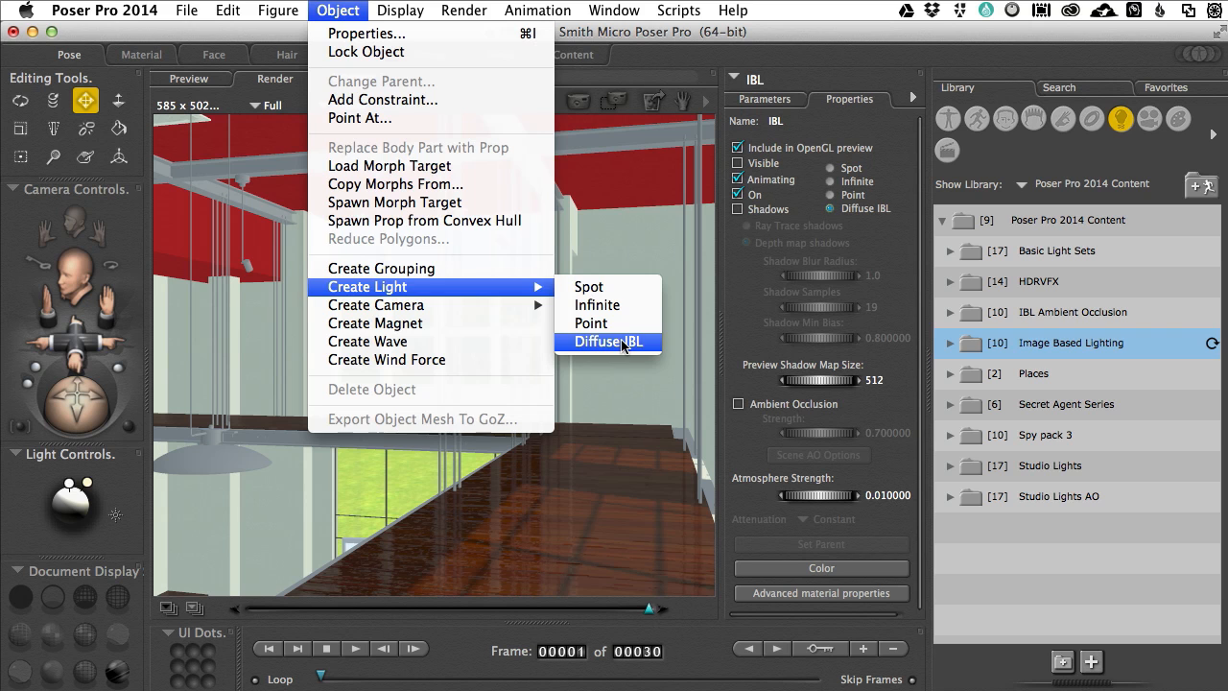
left_click(747, 330)
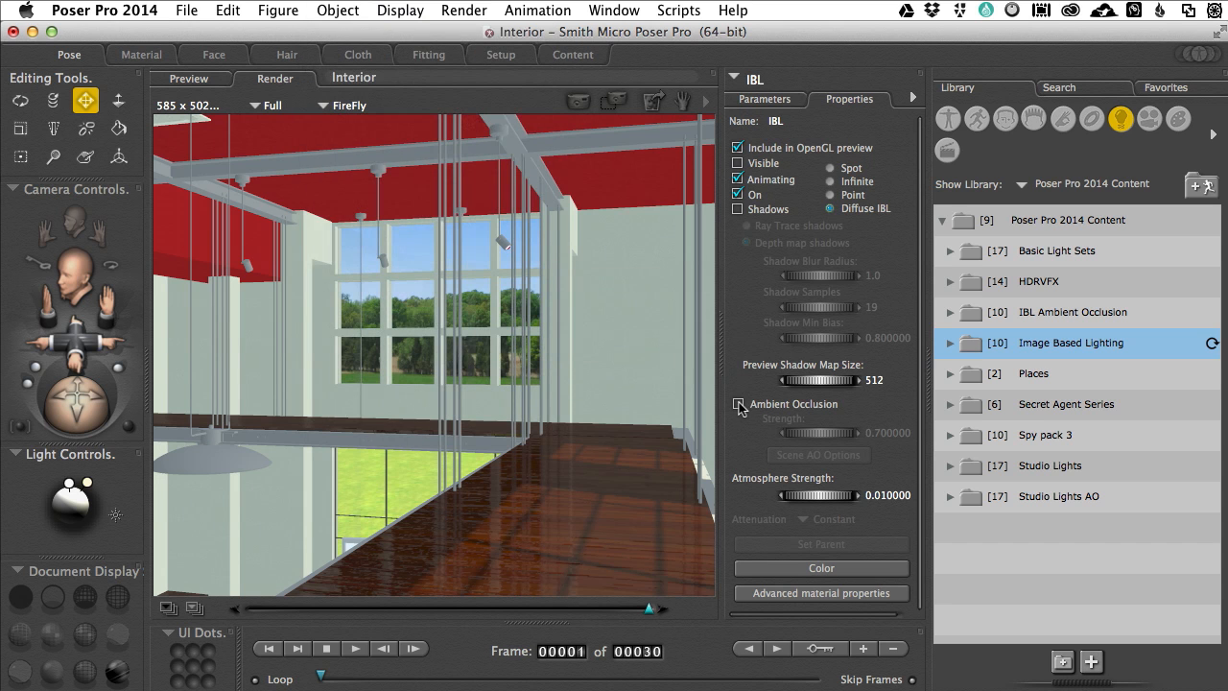
Step: Enable Ambient Occlusion on the IBL light, render the upper walkway view again and return to the preview
left_click(738, 403)
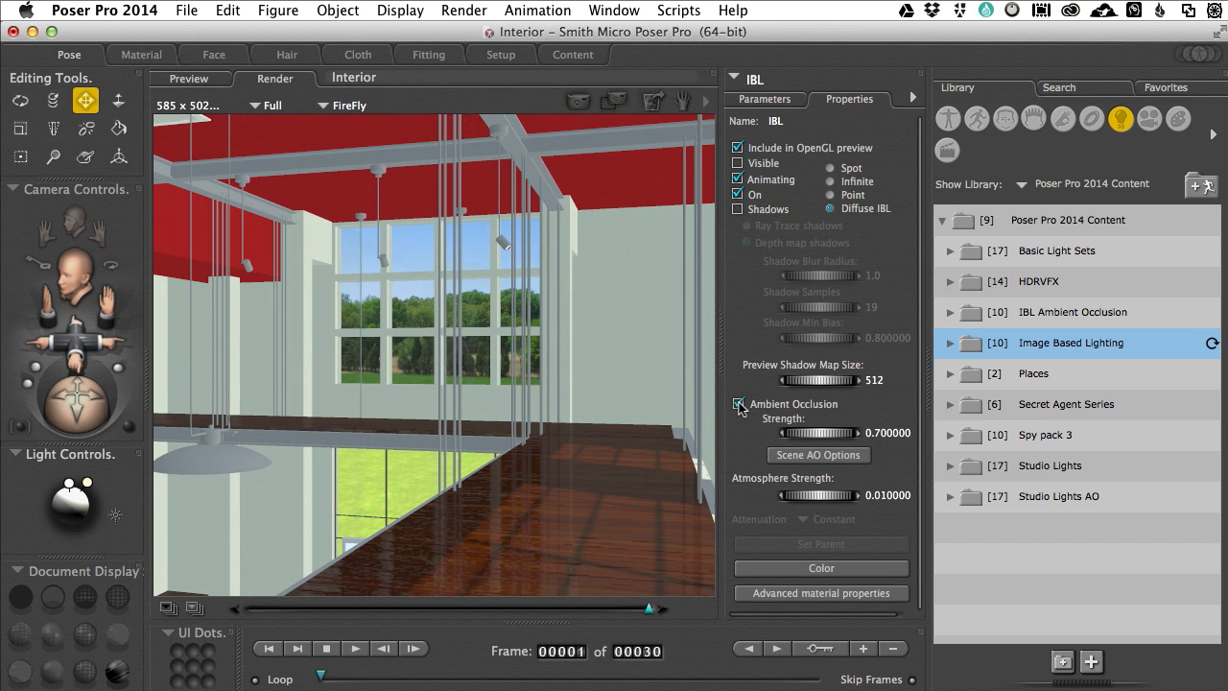
left_click(580, 102)
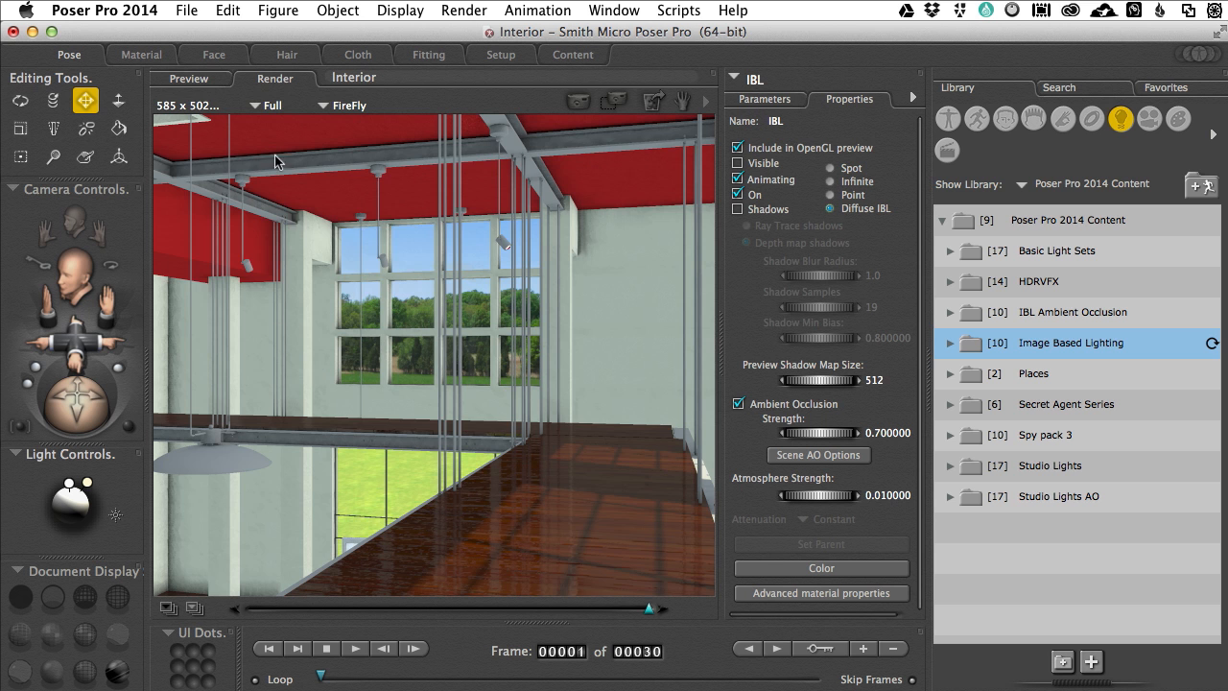
left_click(196, 81)
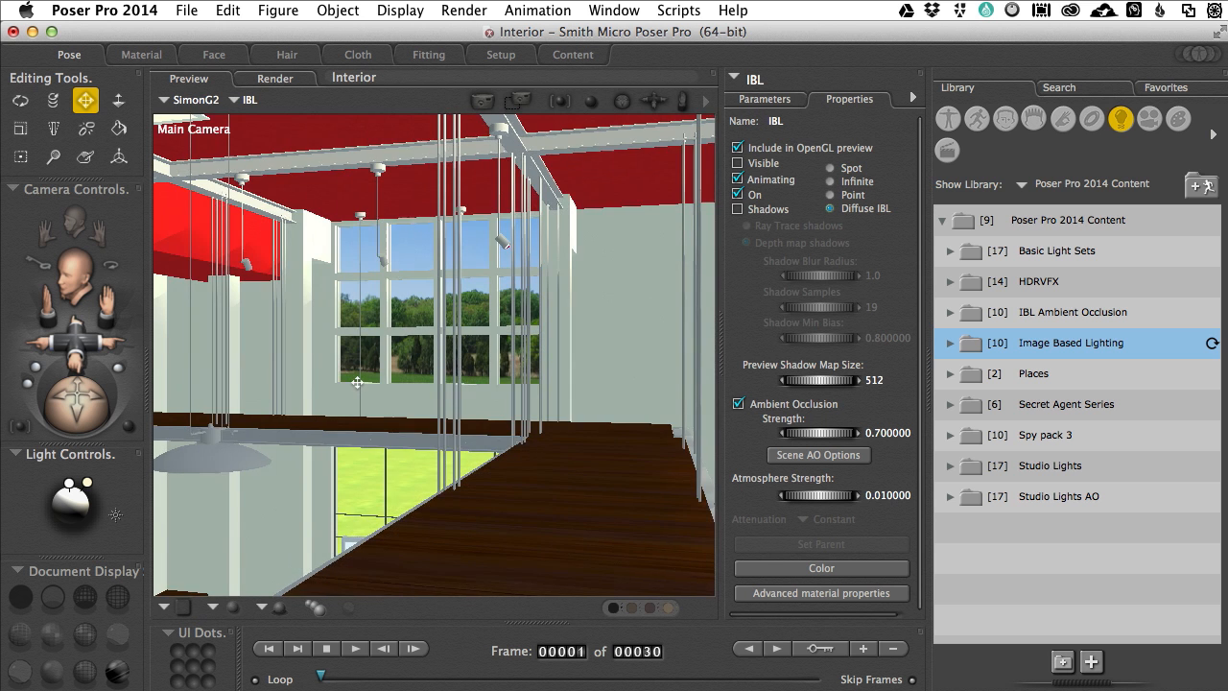
Step: Move the Main Camera down to the man leaning against the wall, keeping the chair and television in view
middle_click_drag(357, 382, 508, 436)
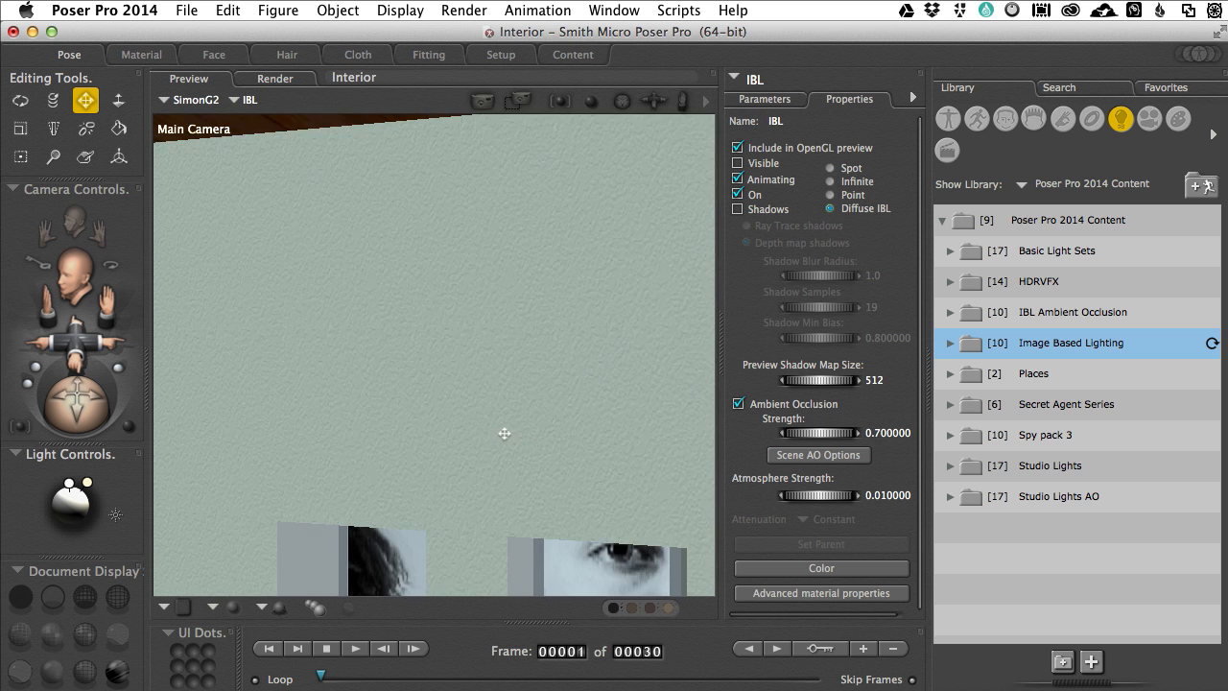
middle_click_drag(507, 433, 592, 438)
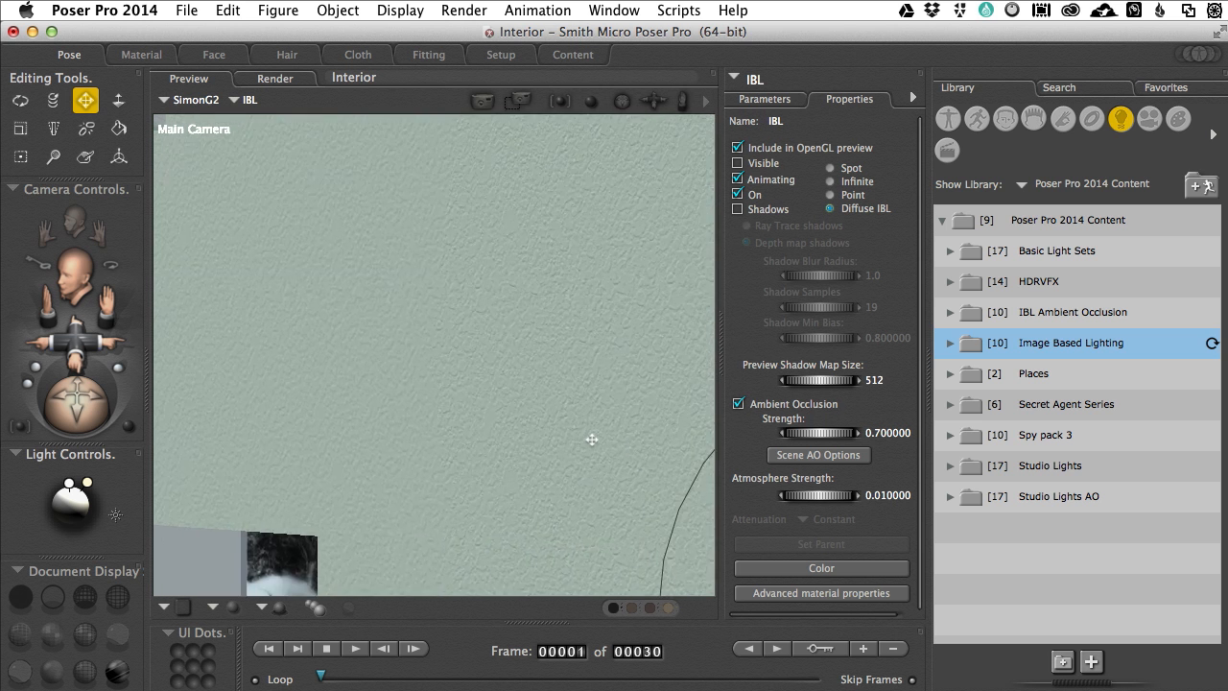
middle_click_drag(589, 439, 426, 434)
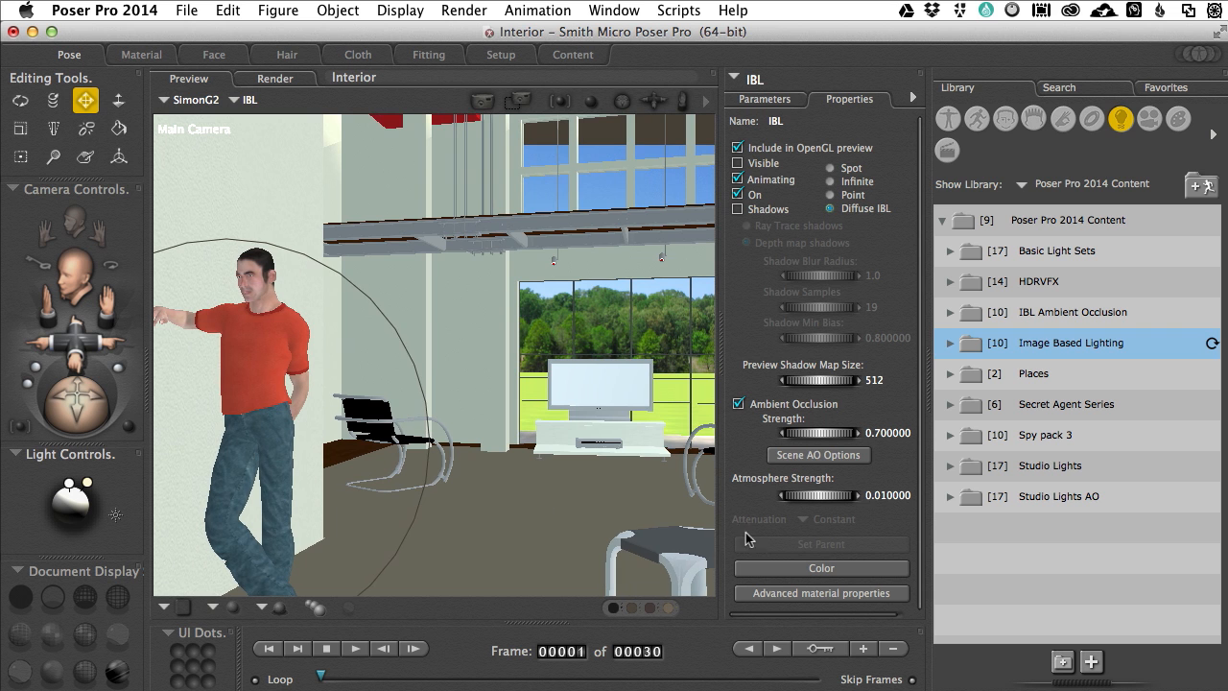
Step: Review the scene ambient occlusion options, accept them unchanged, bring the bookshelf edge into frame beside the man and render
left_click(825, 457)
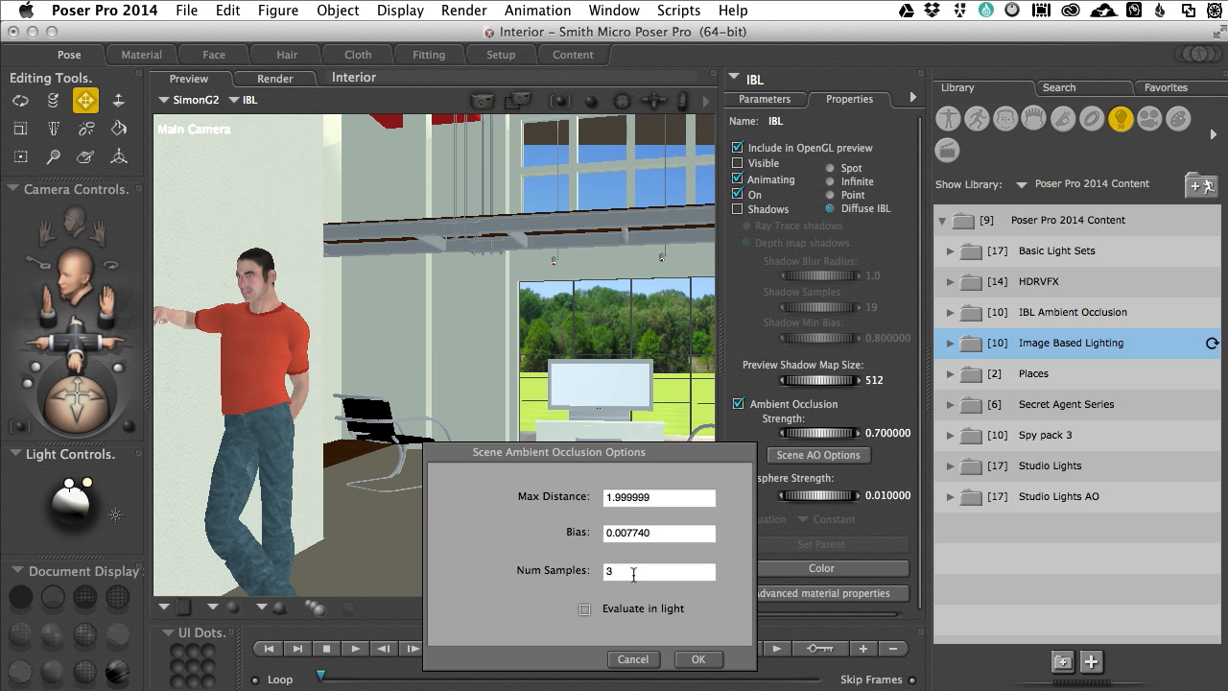
left_click(699, 658)
left_click_drag(427, 477, 427, 477)
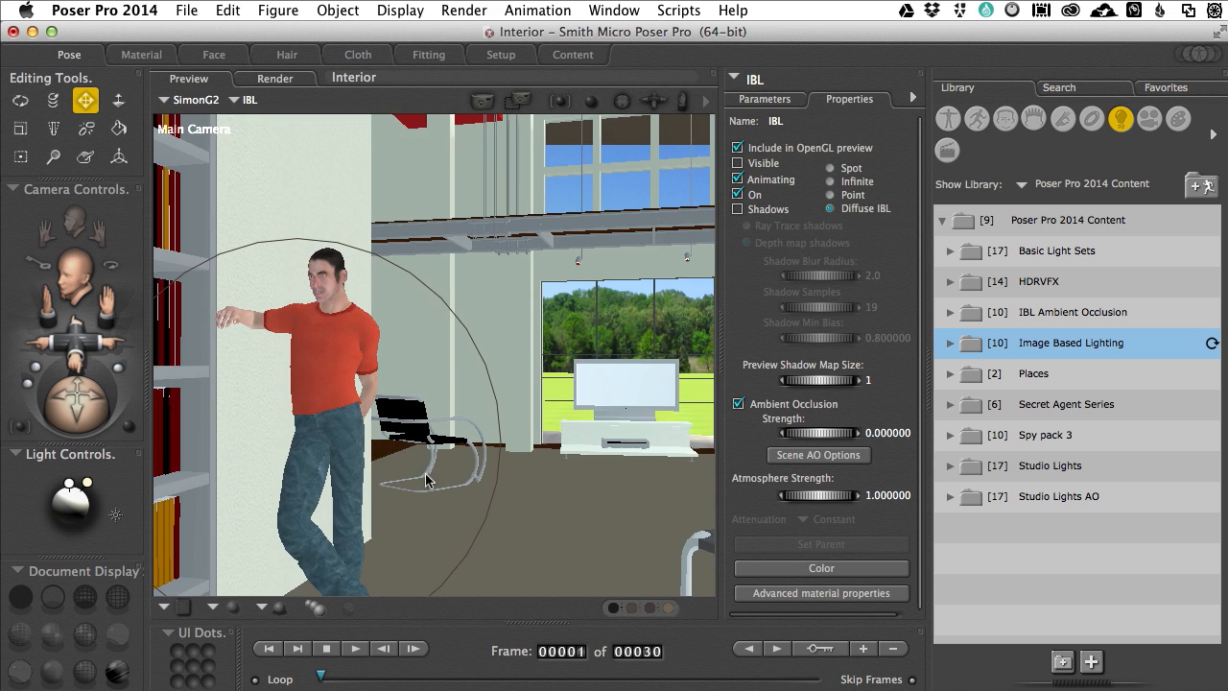
key("super+r")
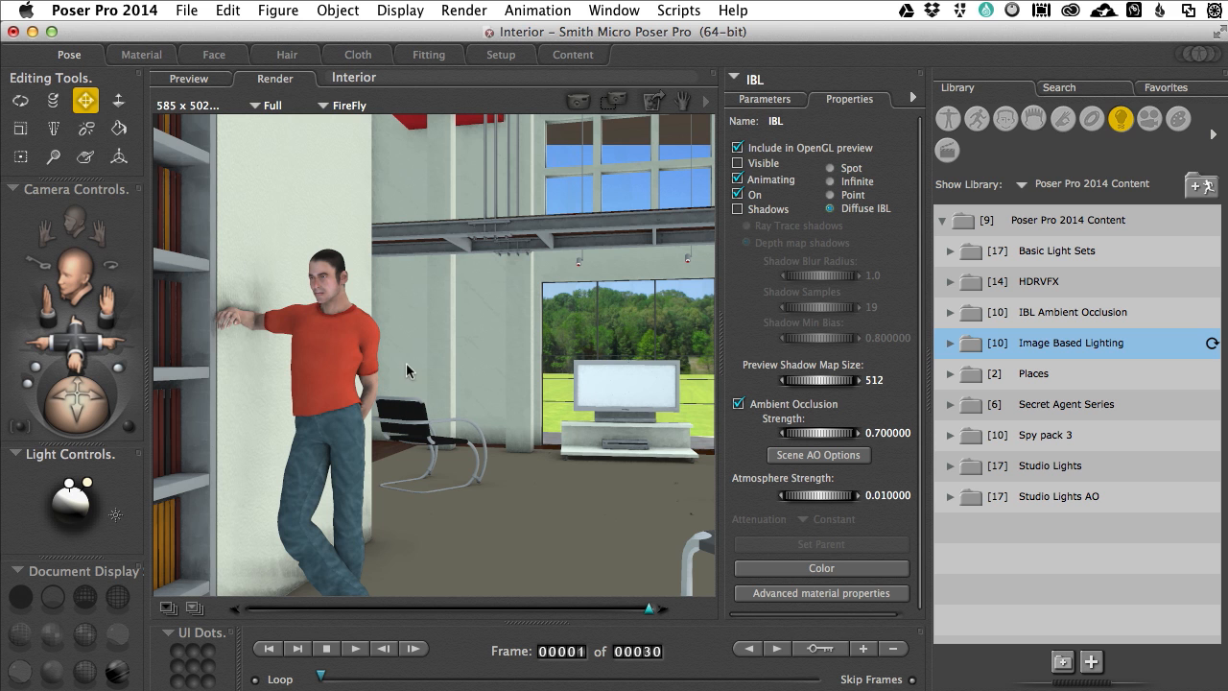
Step: Return to the preview and move the Main Camera up past the bookshelf to the red seated figure in the wall niche
left_click(190, 80)
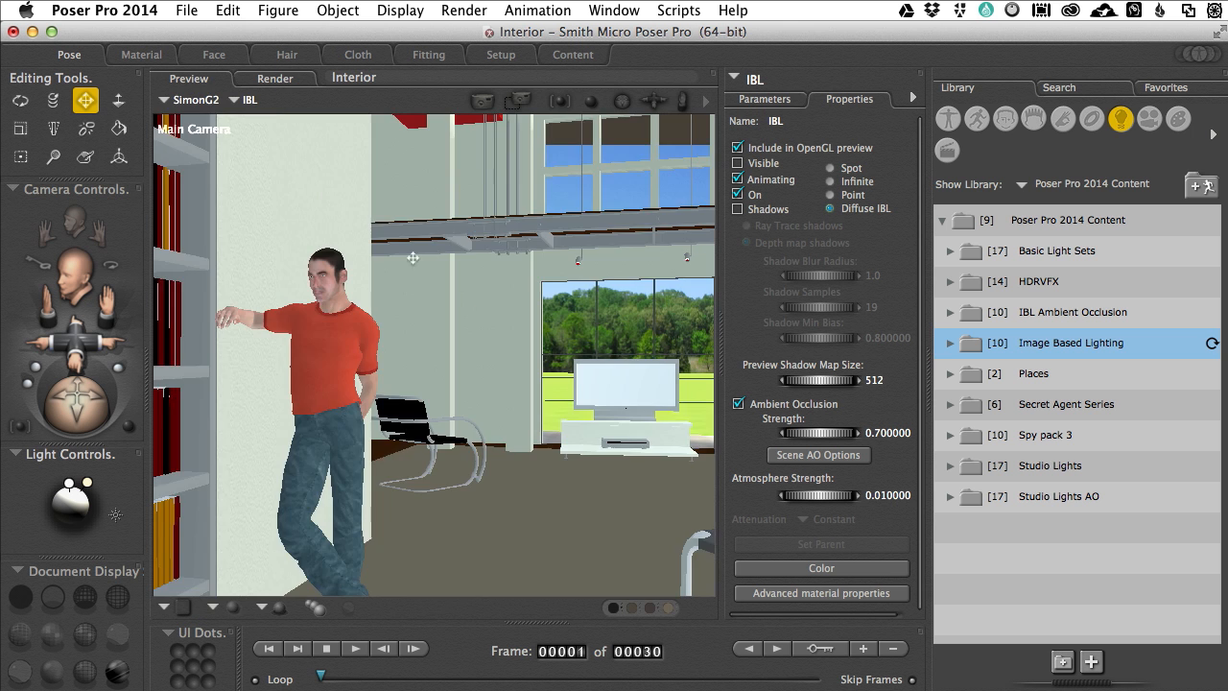
scroll(481, 300, "up", 3)
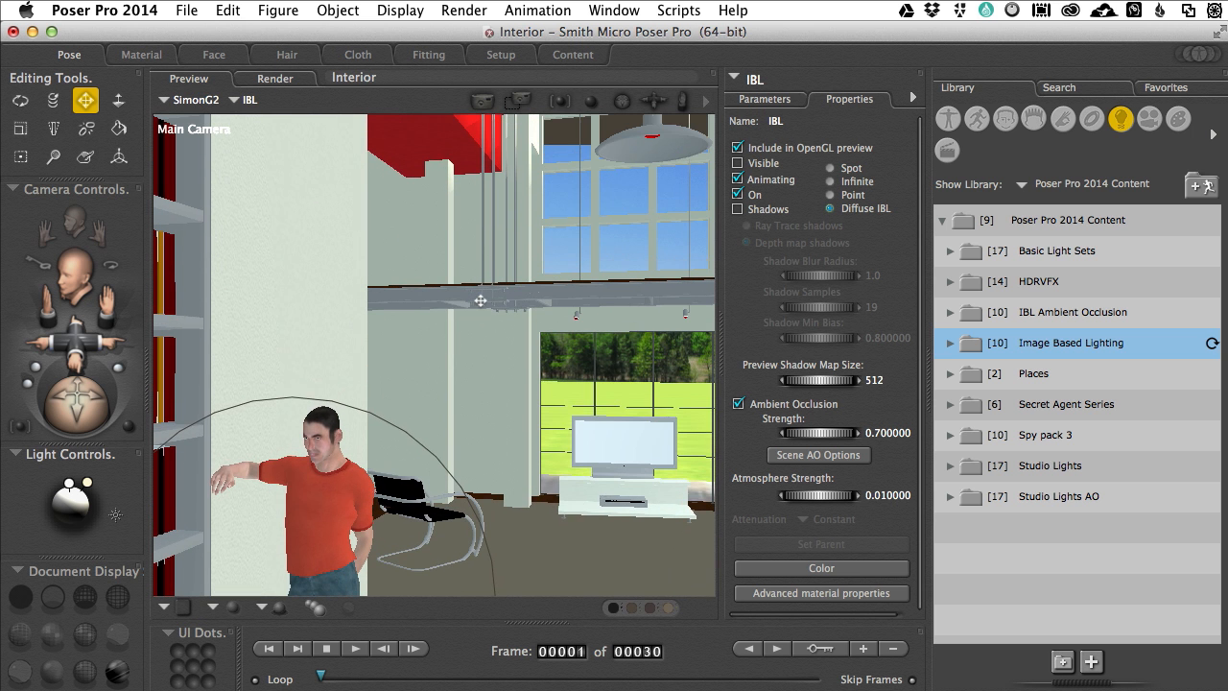
left_click_drag(389, 361, 367, 359)
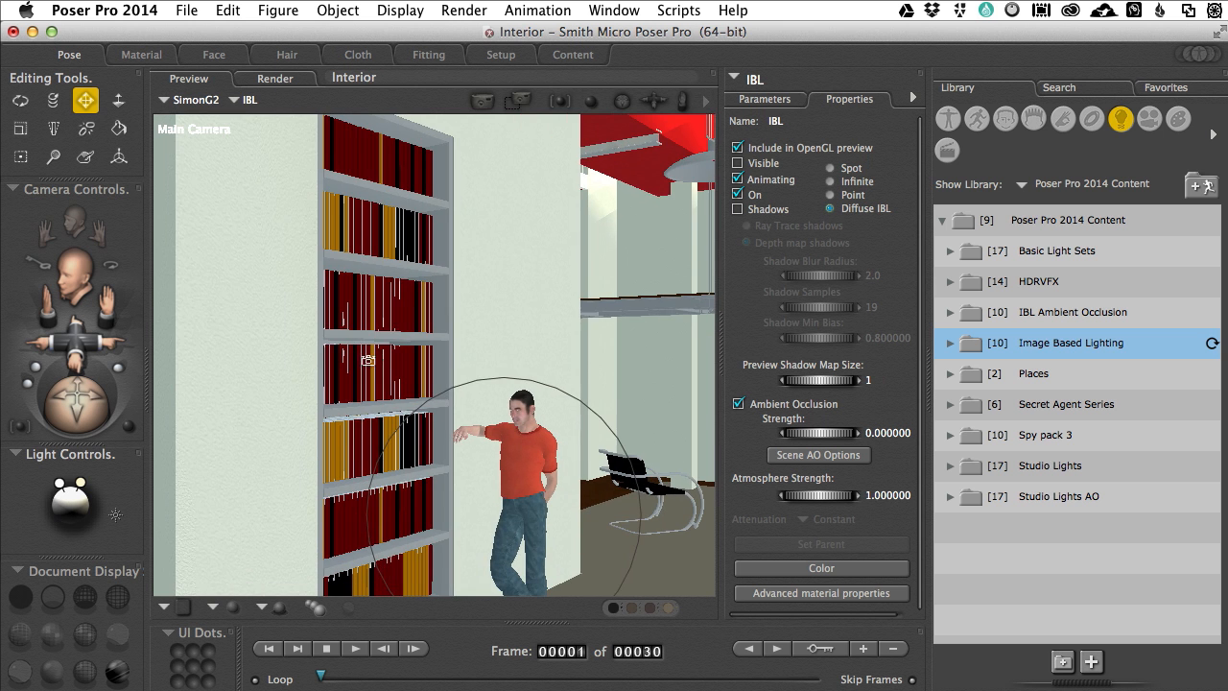
scroll(395, 326, "up", 1)
scroll(395, 326, "up", 5)
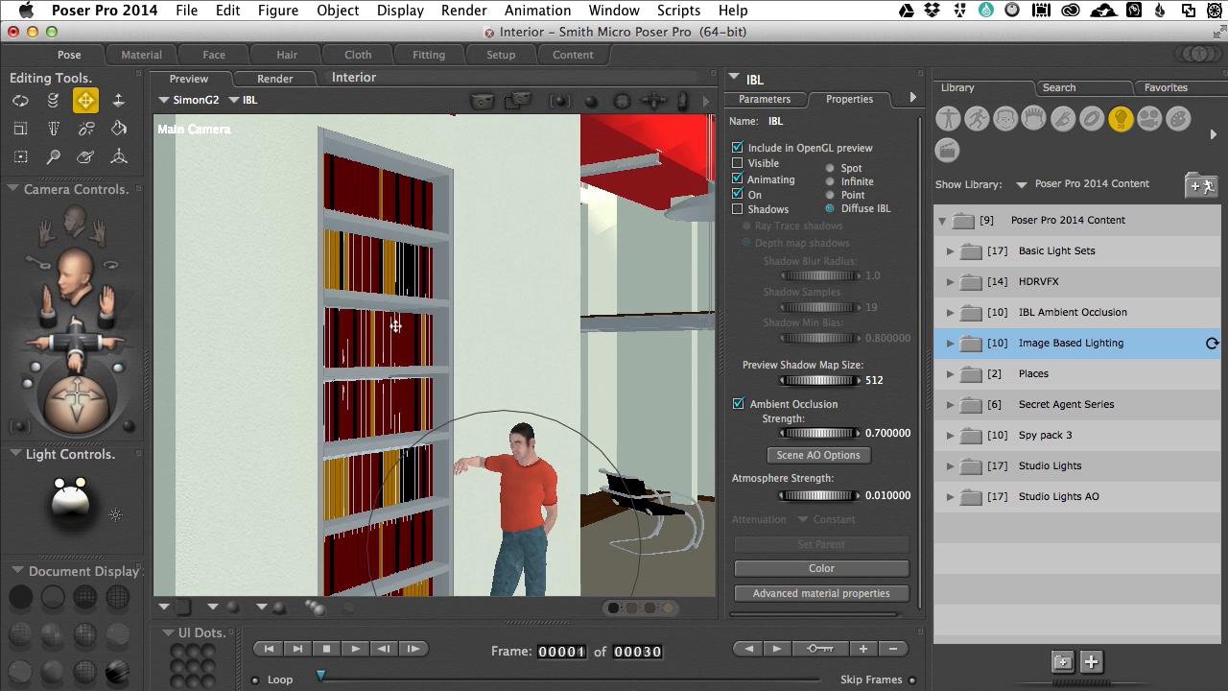
scroll(395, 326, "up", 5)
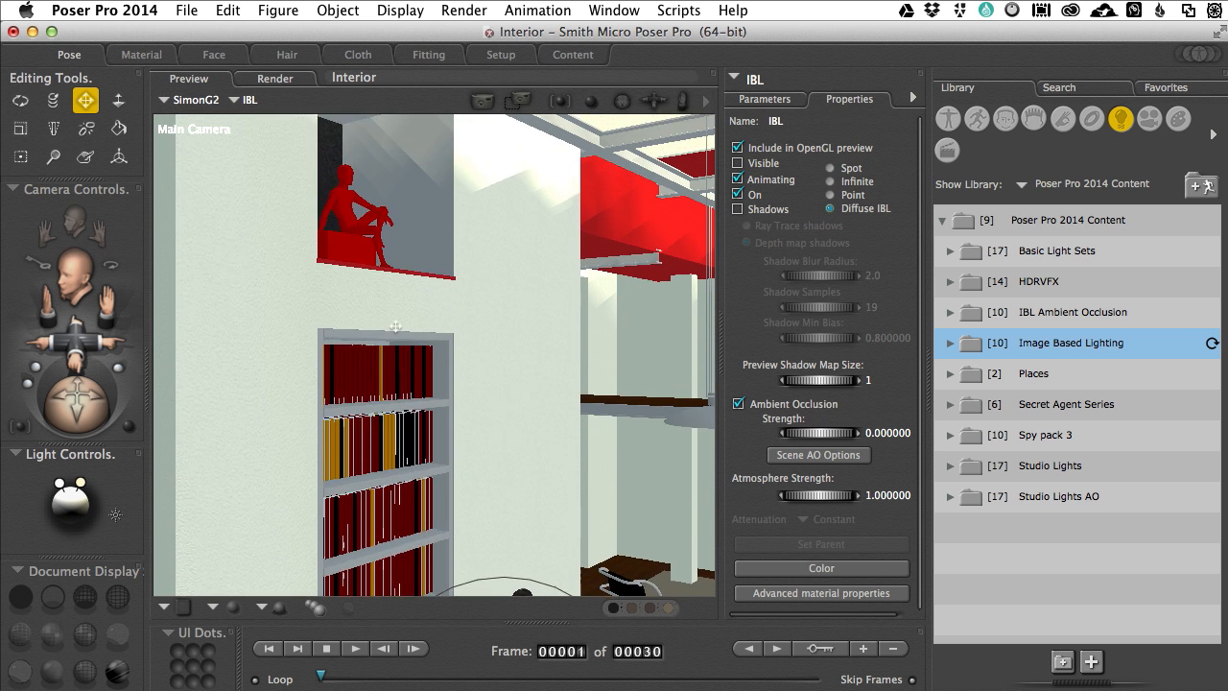
scroll(395, 326, "up", 5)
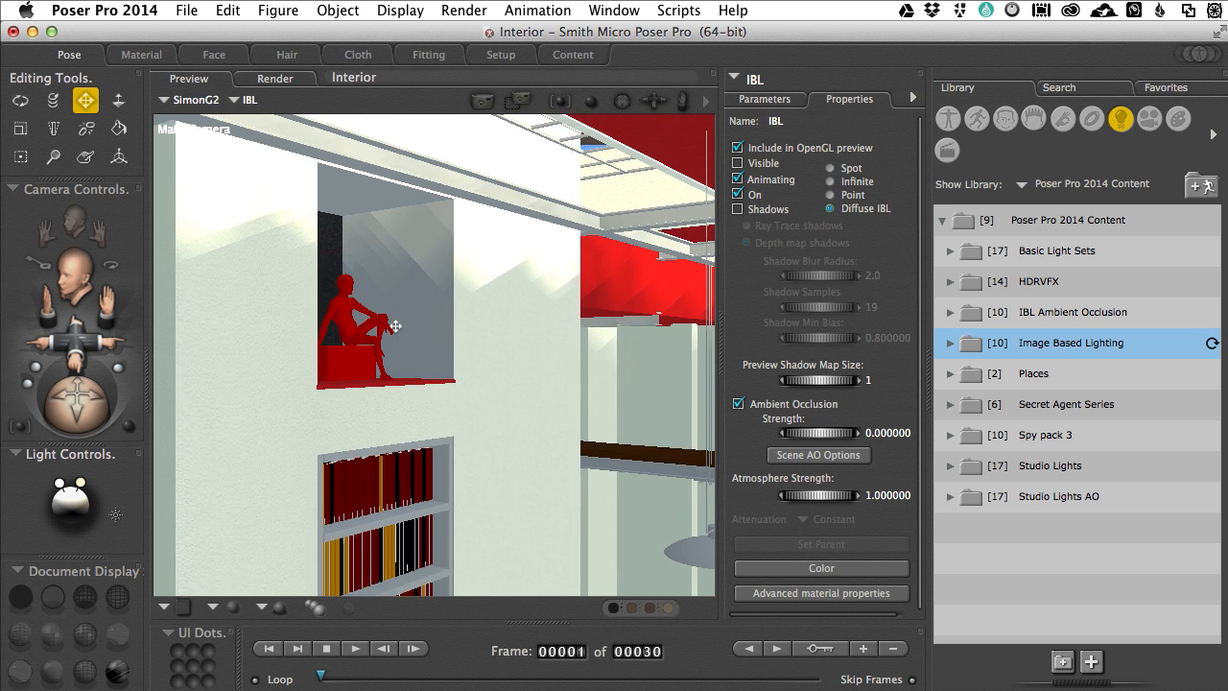
Step: Shift the Main Camera view up slightly around the red seated figure in the wall niche and render it
scroll(395, 326, "up", 2)
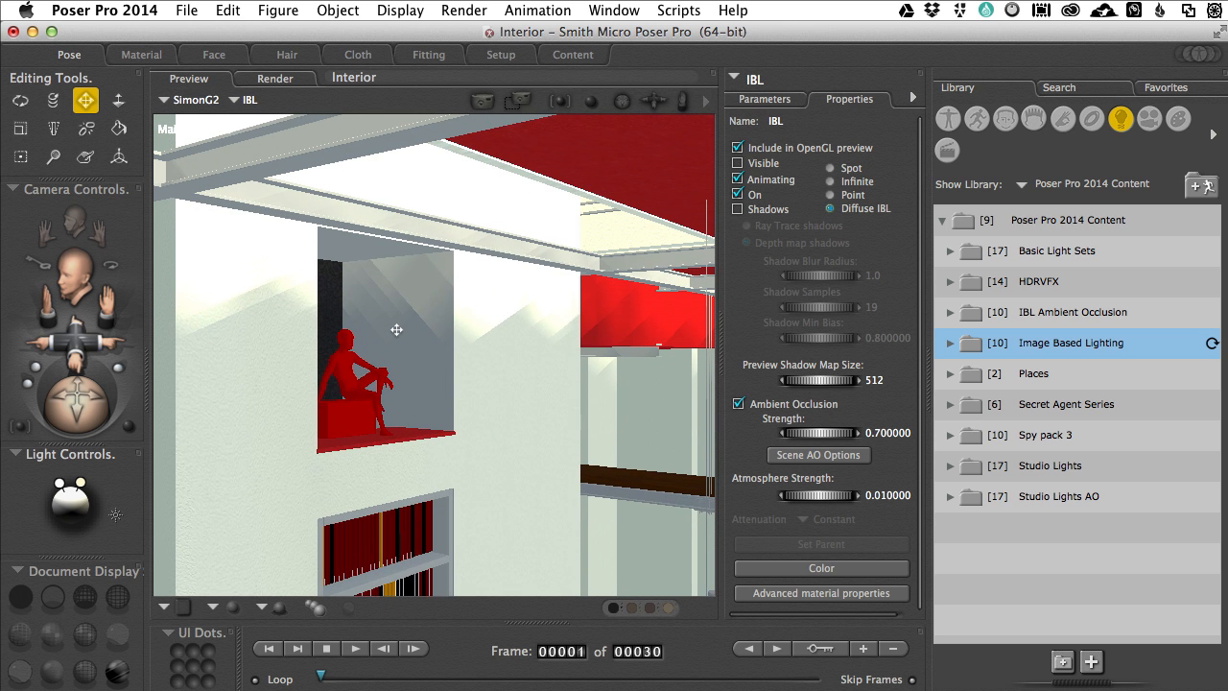
key("super+r")
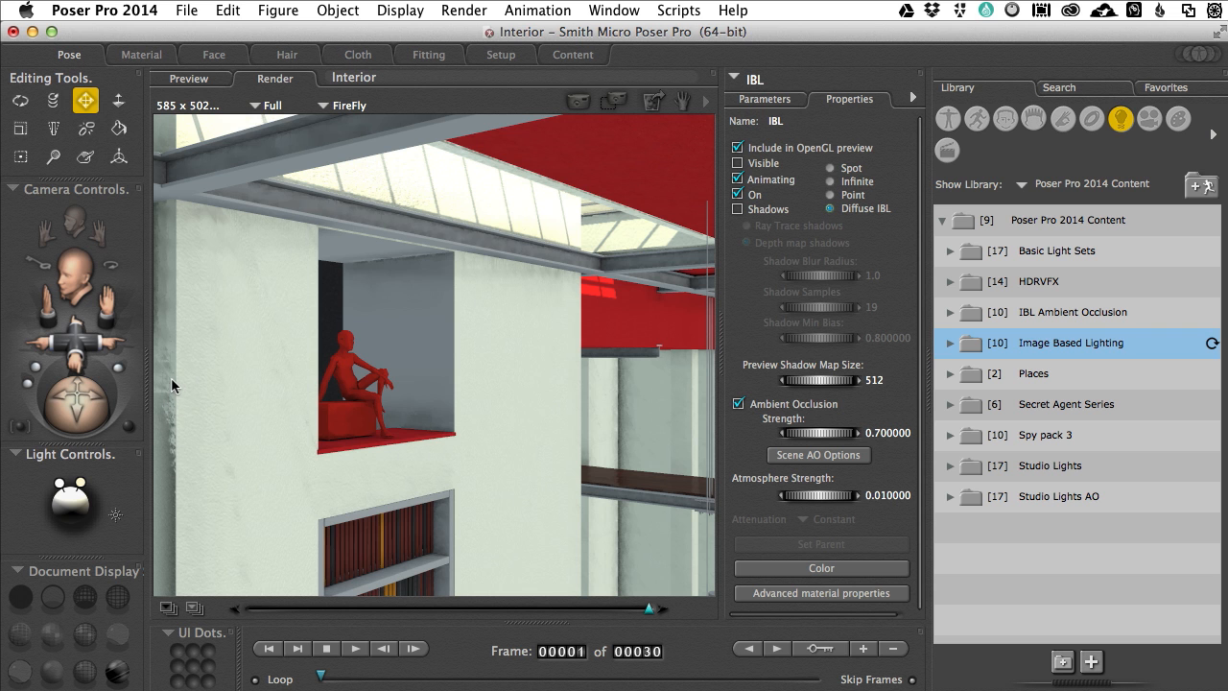
Step: Enable Indirect Light in the FireFly render settings, set Raytrace bounces to 4 and render the niche view
key("super+y")
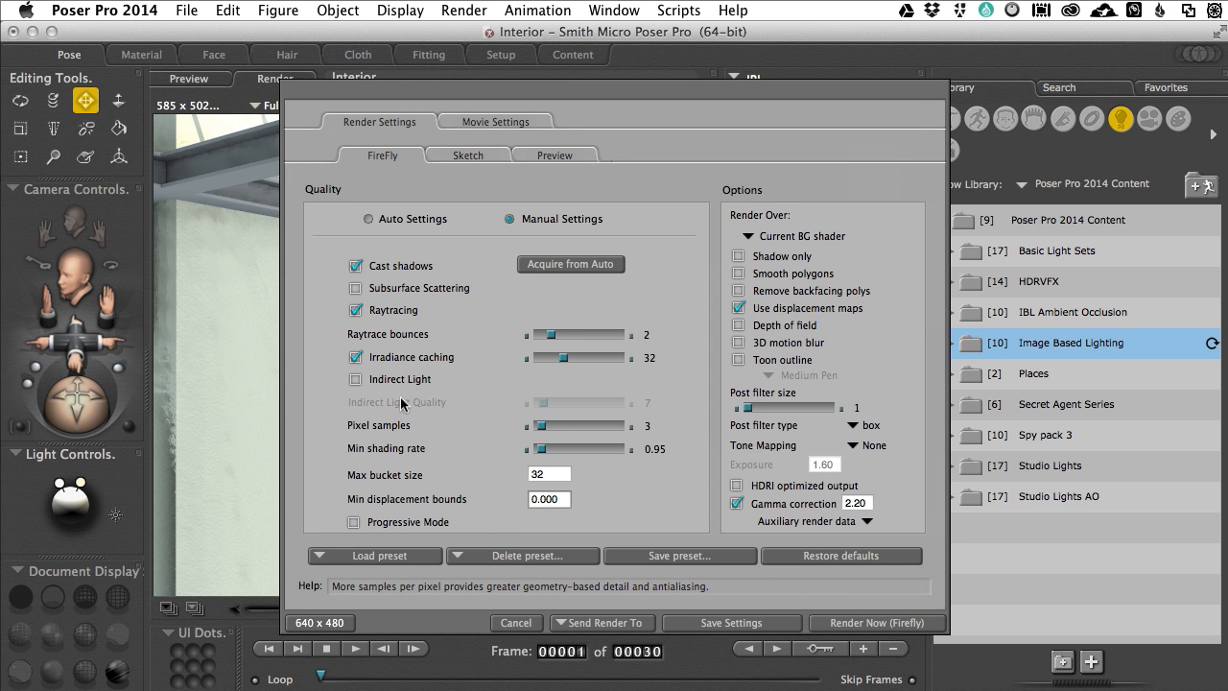
left_click(355, 379)
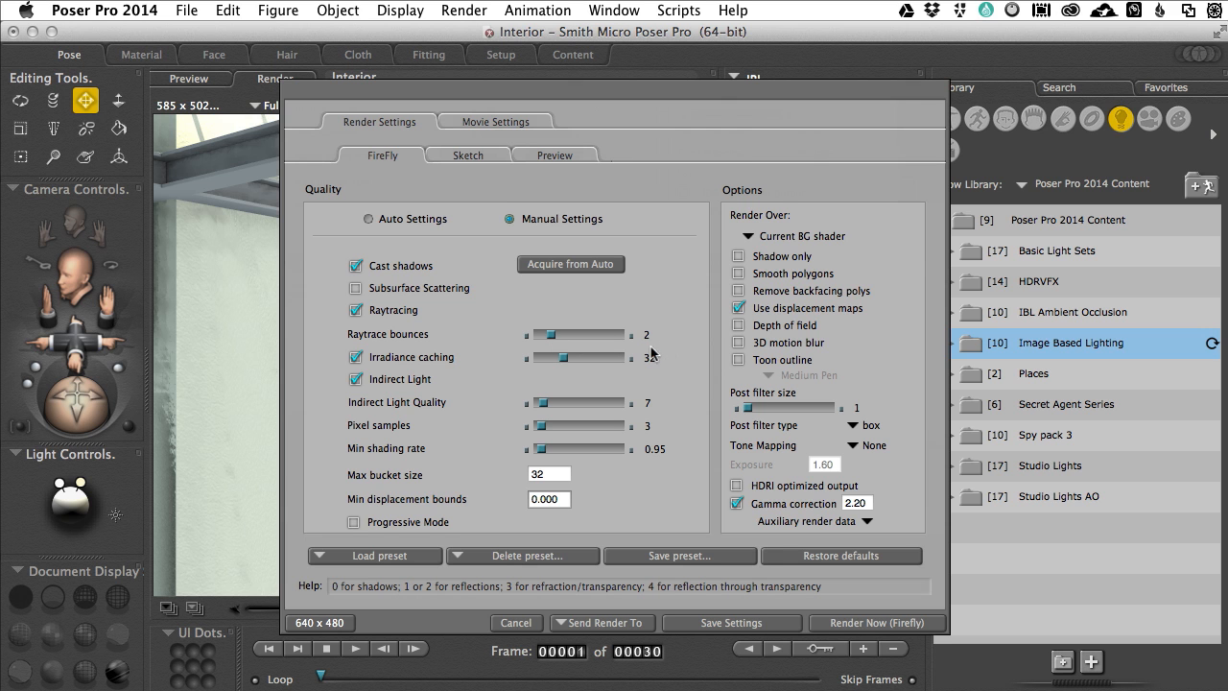
left_click_drag(551, 335, 564, 337)
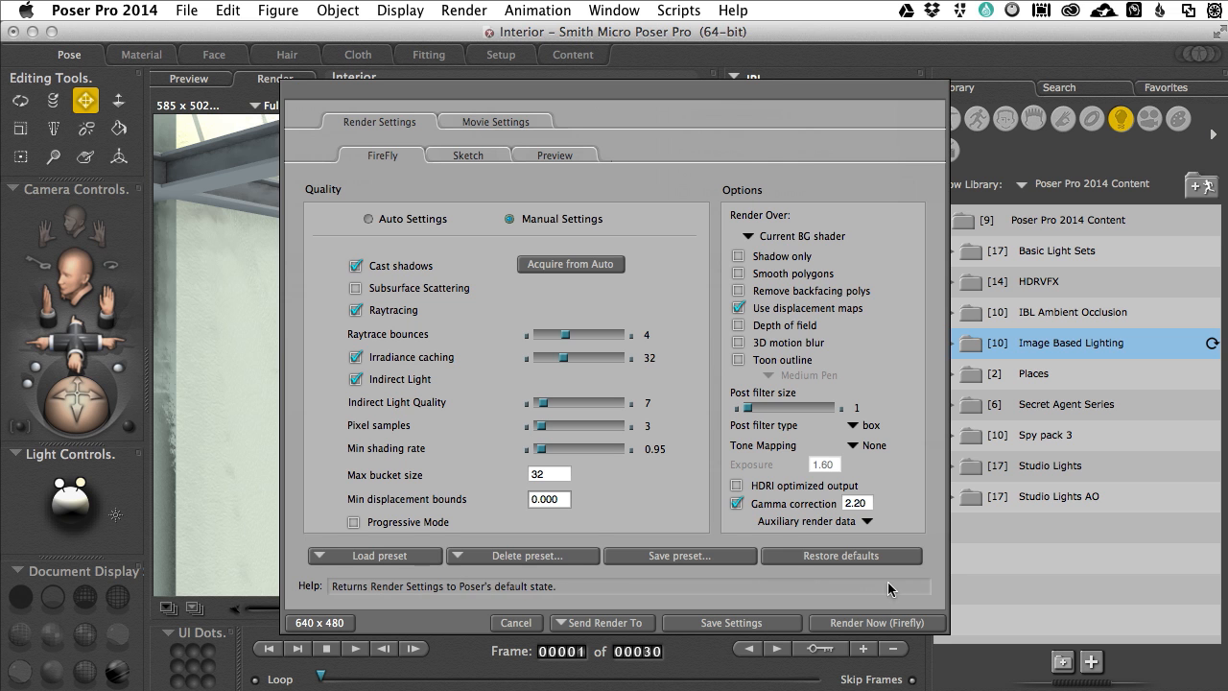
left_click(875, 625)
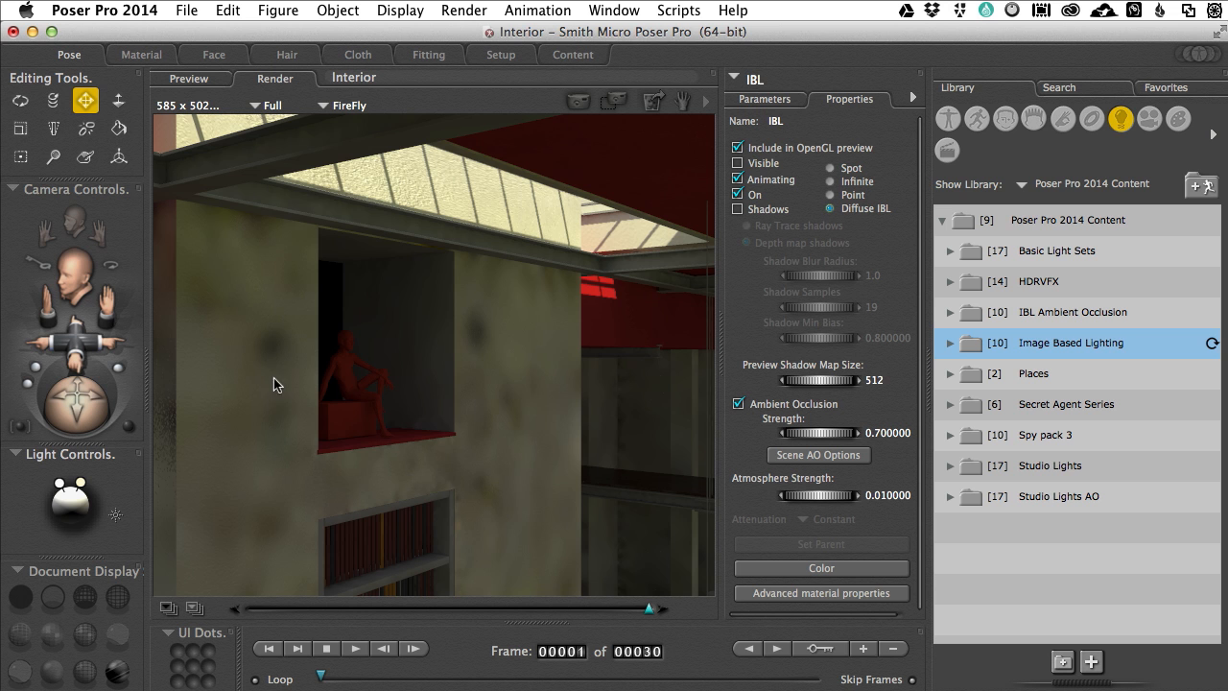
Step: Review the FireFly render settings, turn off Indirect Light and render the niche view again
key("super+y")
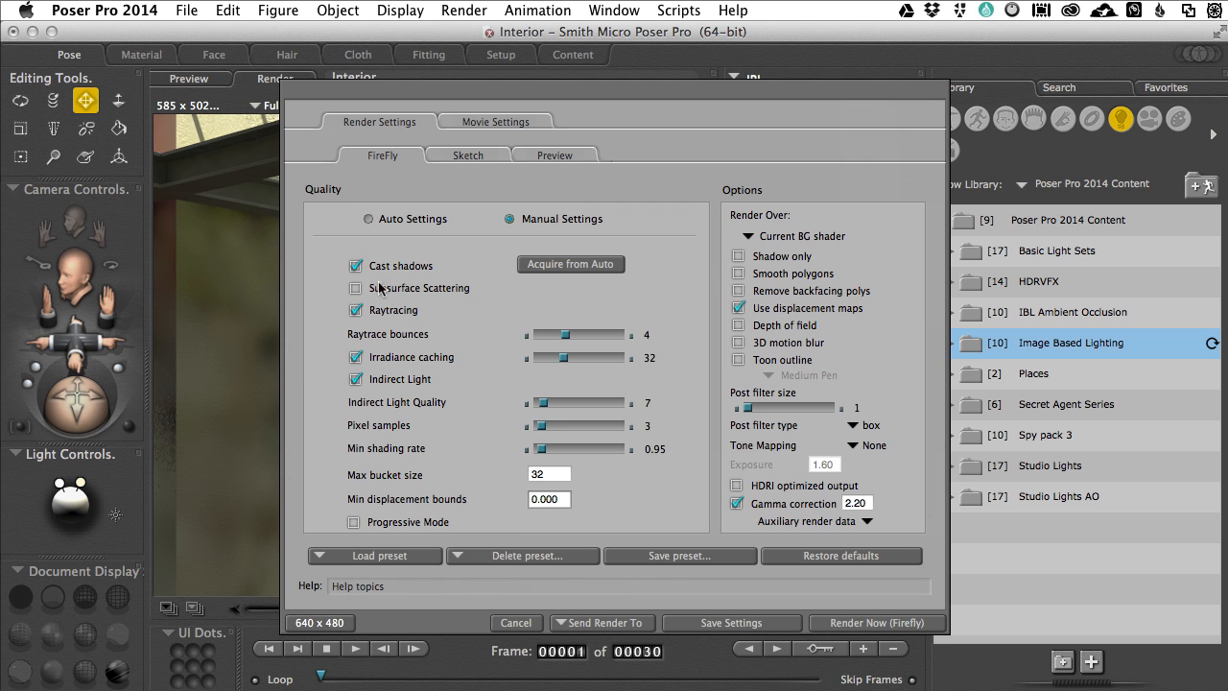
left_click(516, 623)
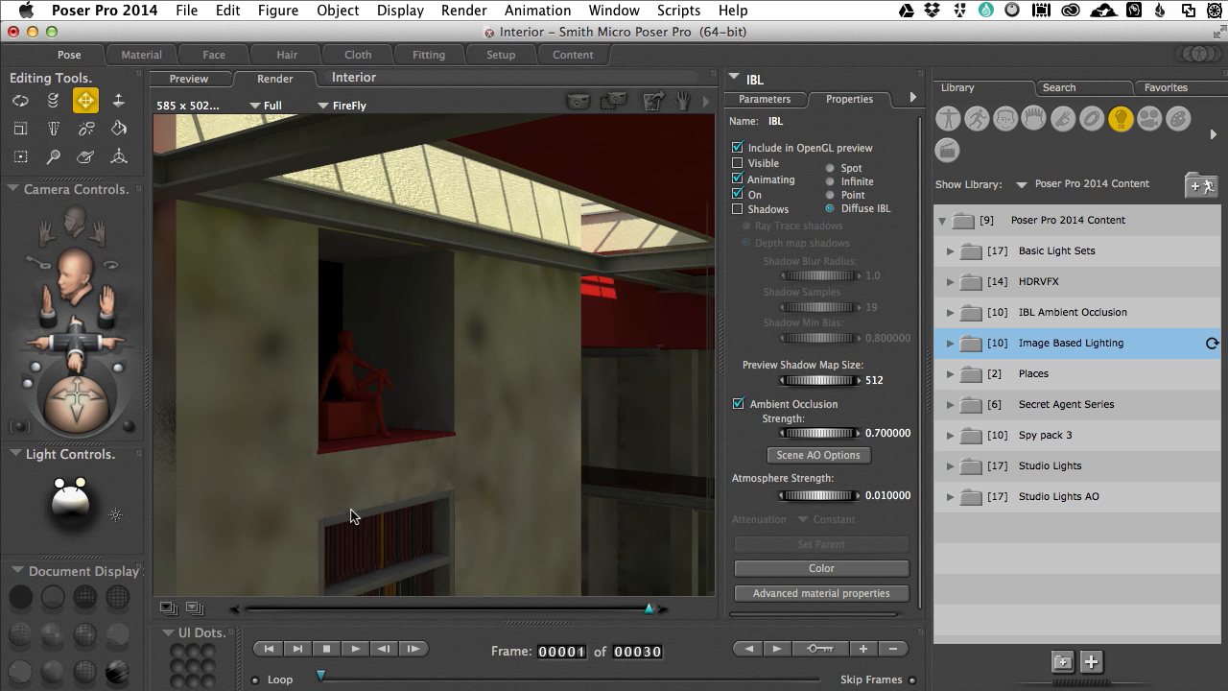
key("super+y")
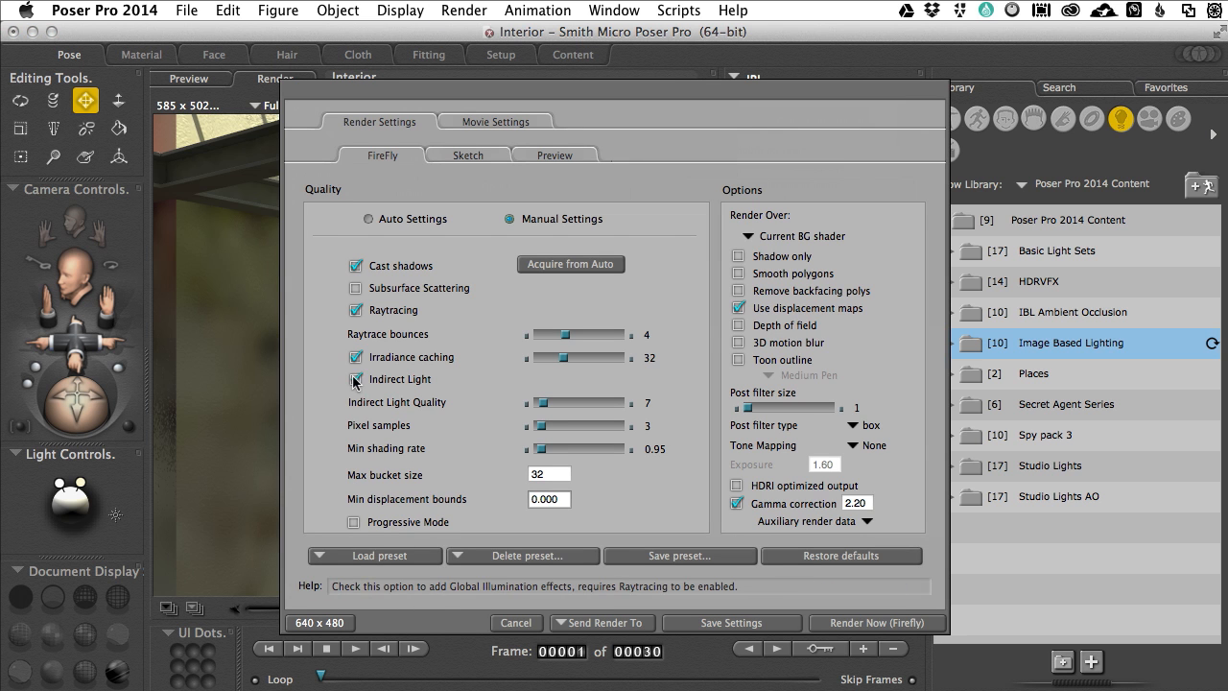
left_click(356, 379)
left_click(835, 621)
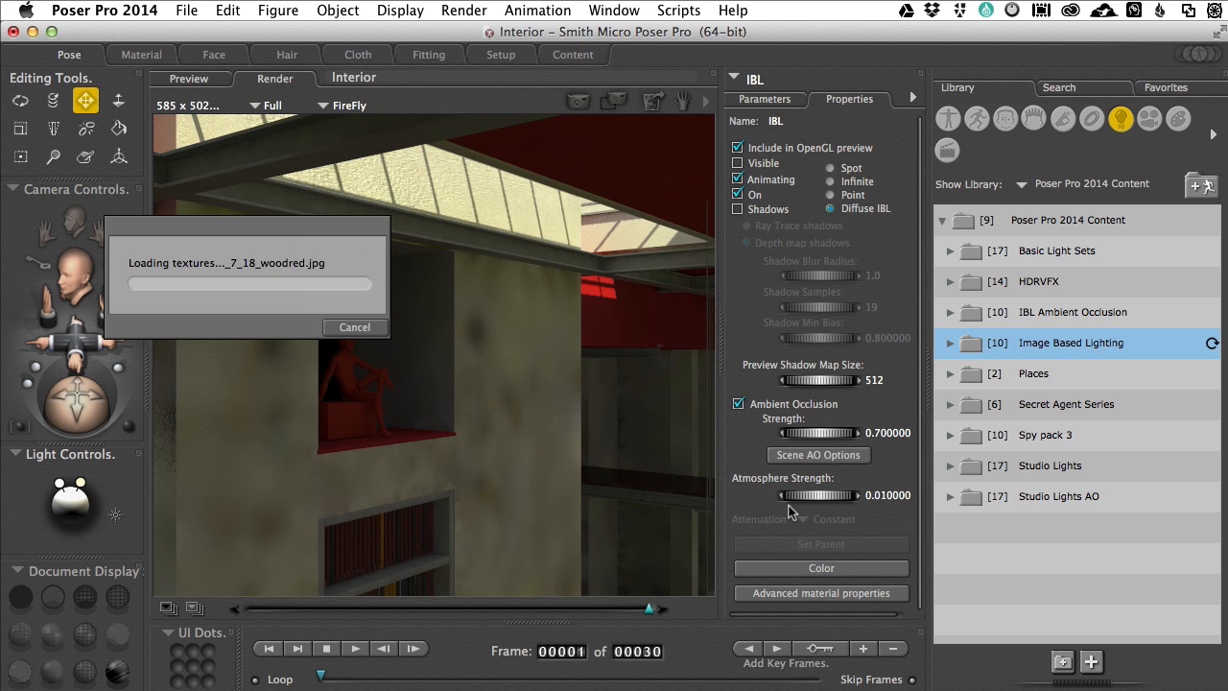